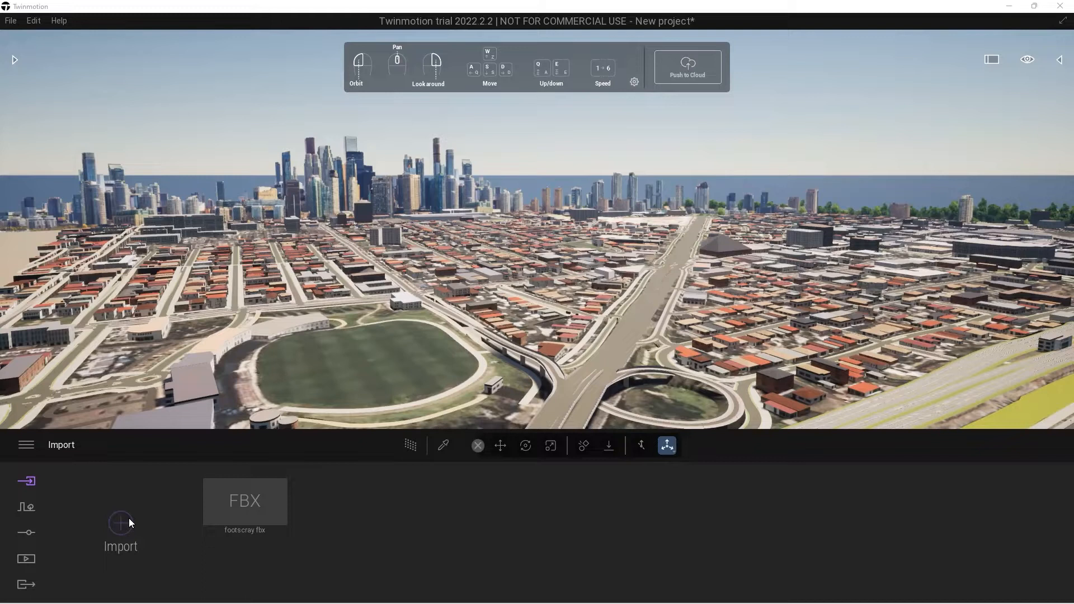
right_drag(700, 316, 723, 318)
key(w)
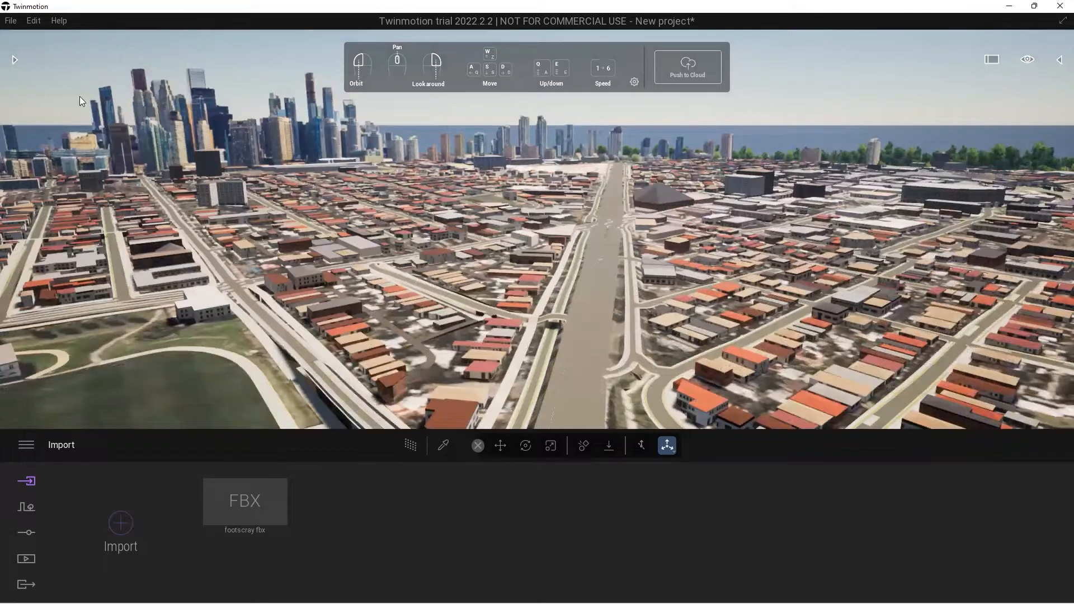
click(17, 60)
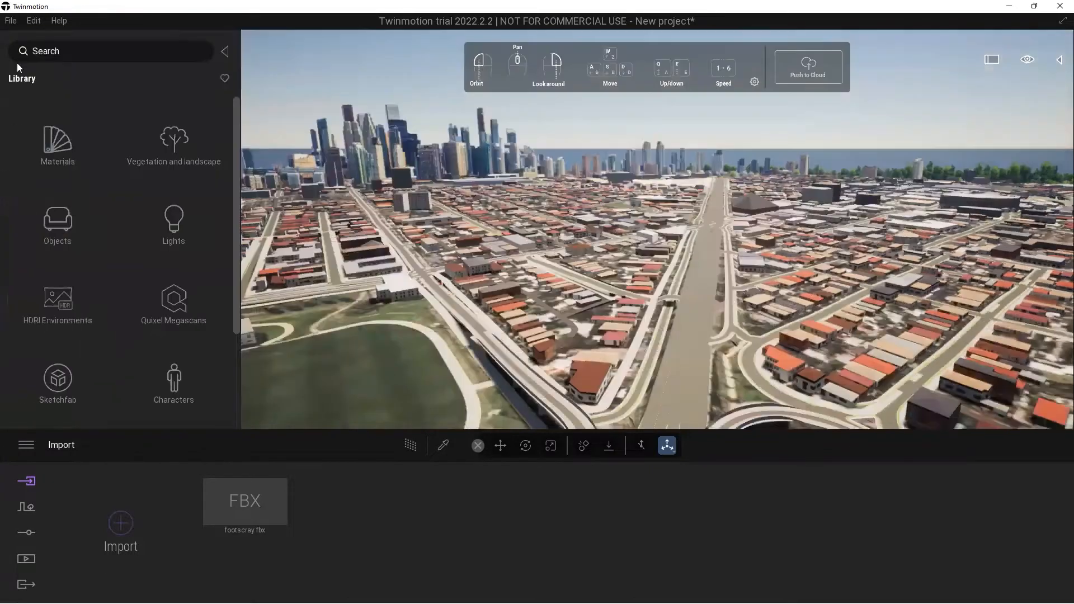
click(224, 52)
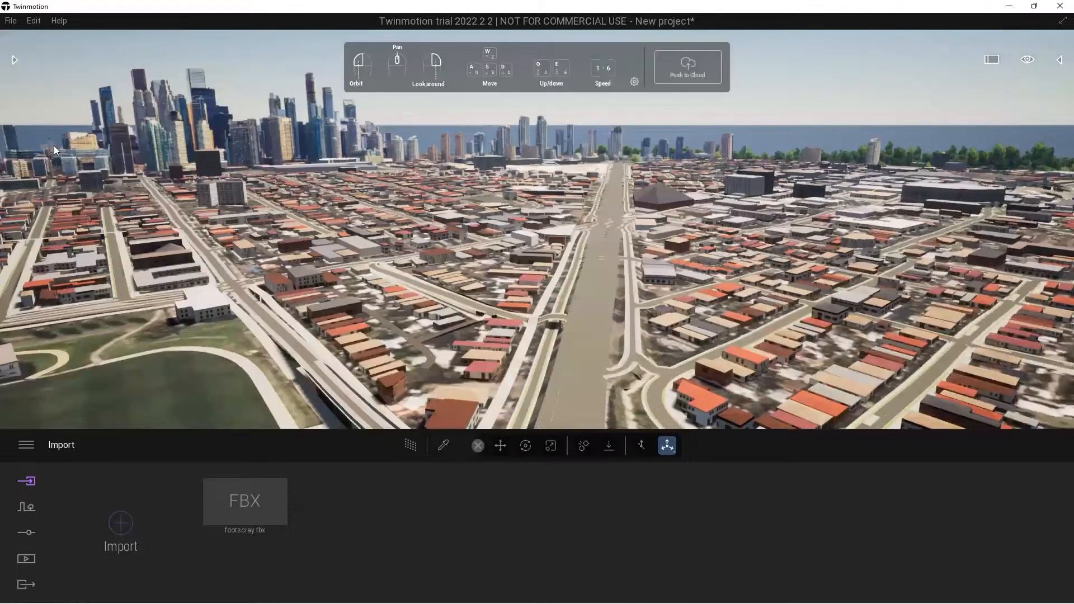
Apply the Asphalt 1 material from the man-made ground materials to the wide main road.
click(16, 60)
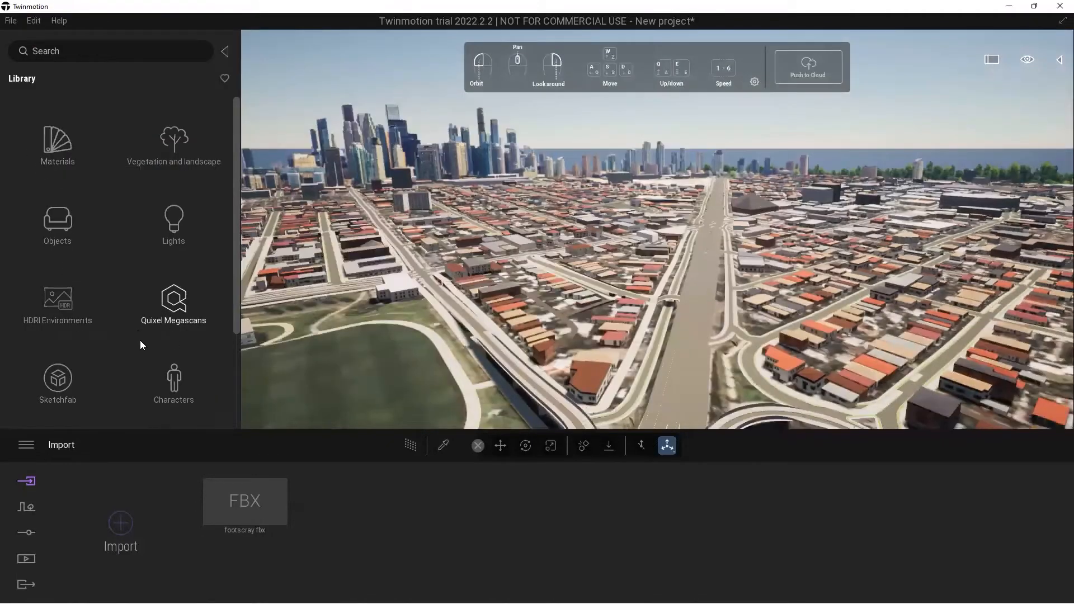
scroll(139, 340, down, 3)
scroll(139, 340, up, 3)
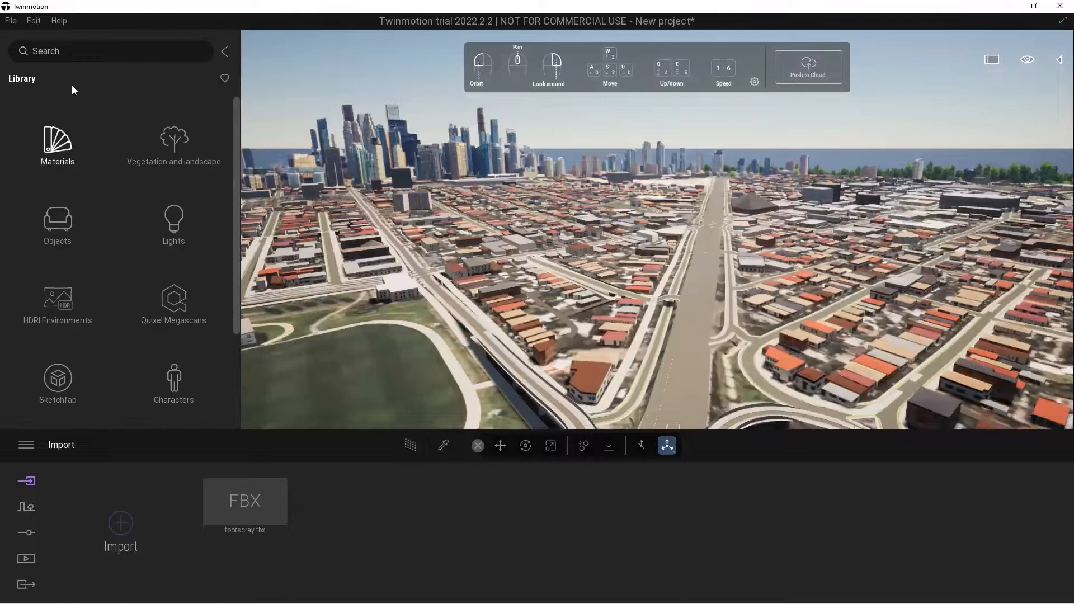
click(53, 144)
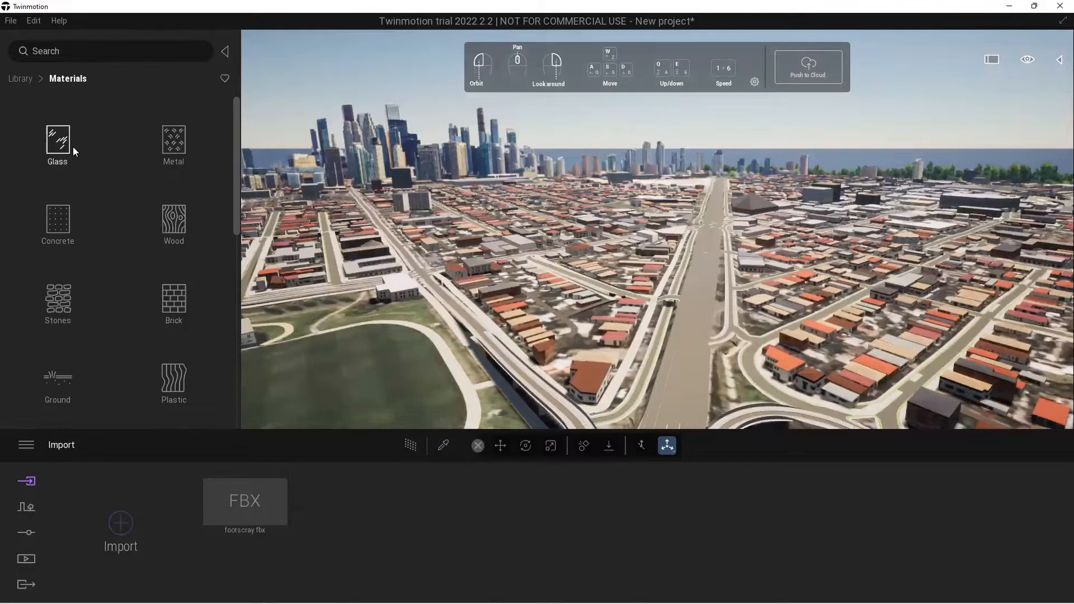
scroll(106, 266, down, 8)
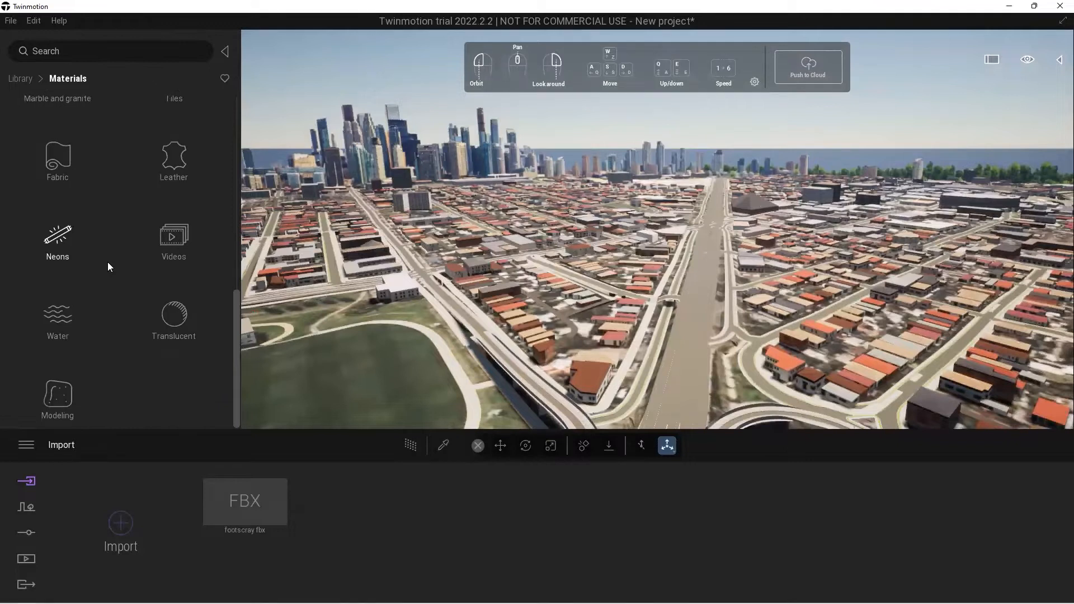
scroll(118, 261, up, 6)
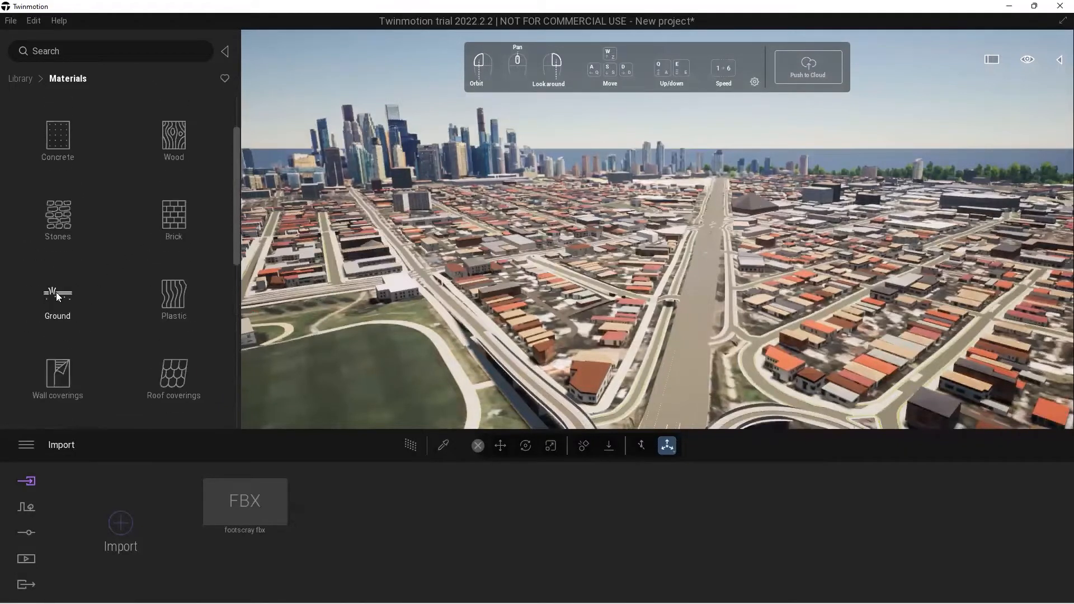
click(78, 291)
click(70, 152)
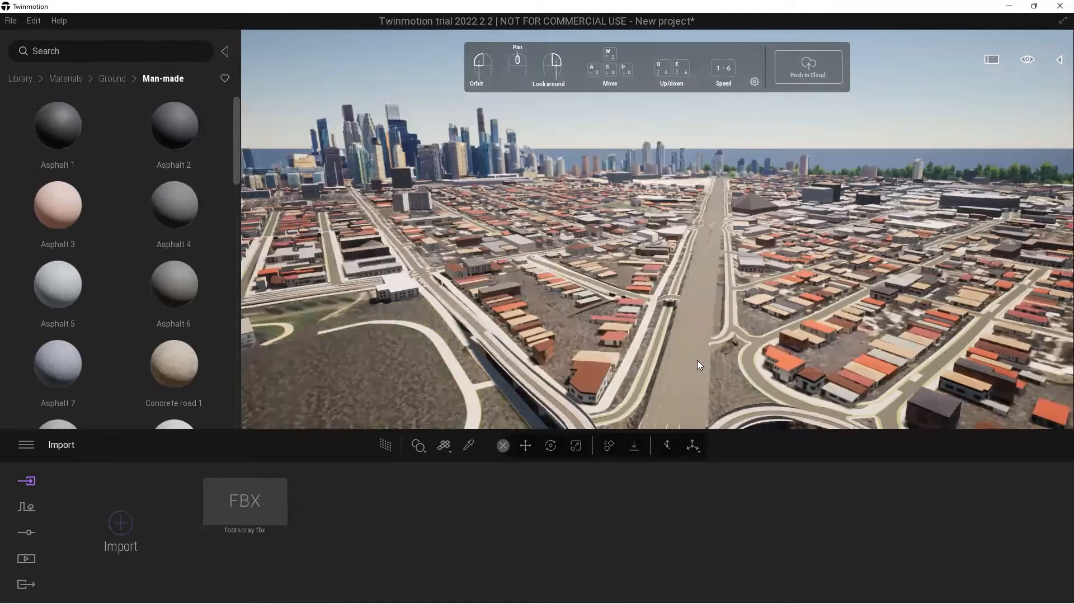
click(692, 356)
Fly along the main road to examine how the asphalt material looks on the road surfaces.
key(w)
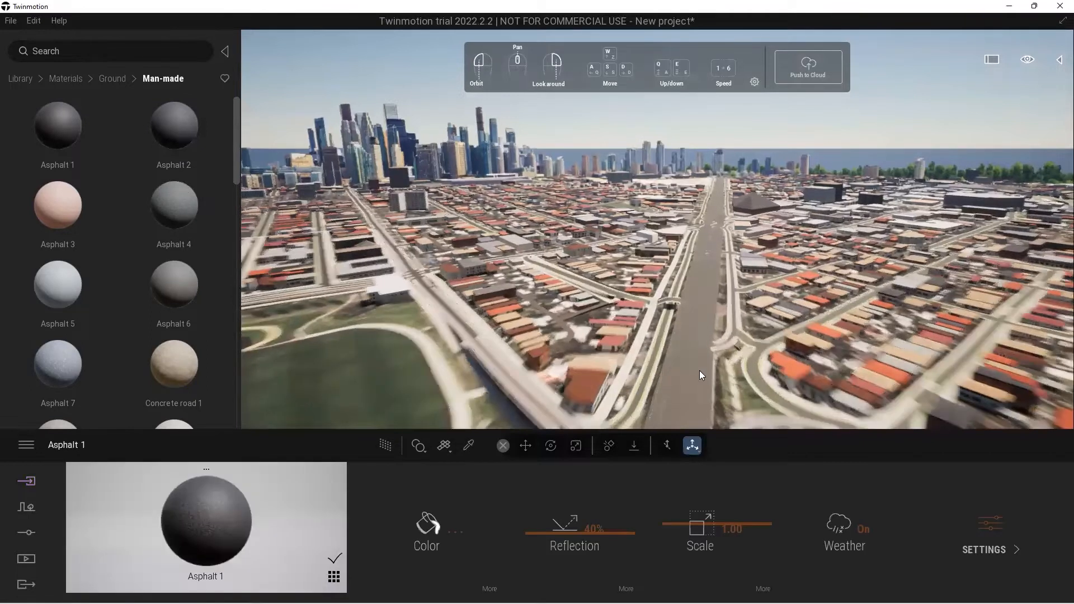
right_drag(699, 372, 719, 406)
key(w)
right_drag(685, 314, 687, 342)
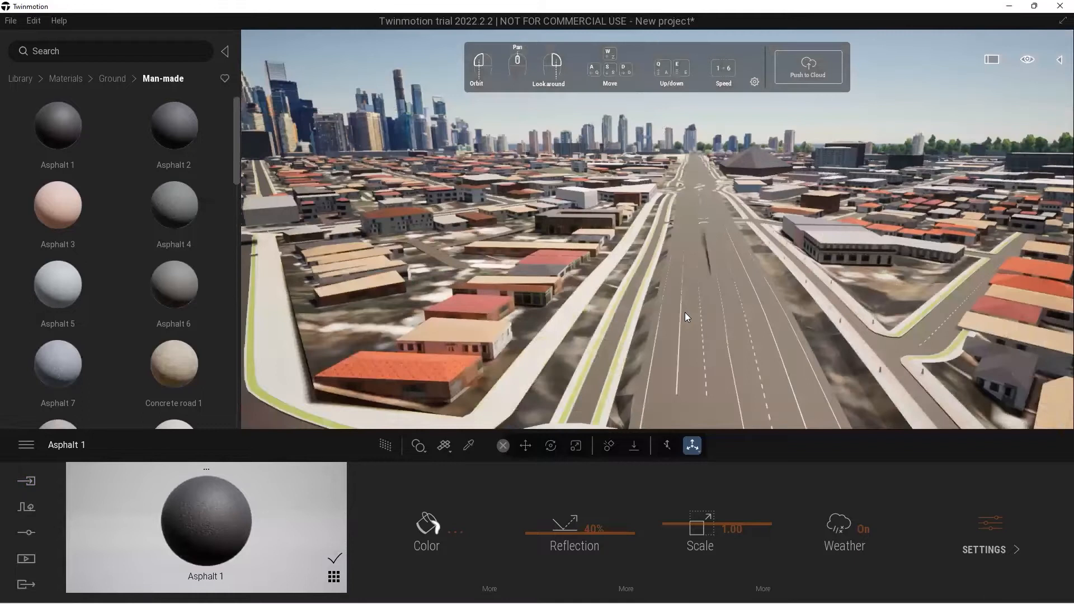
key(w)
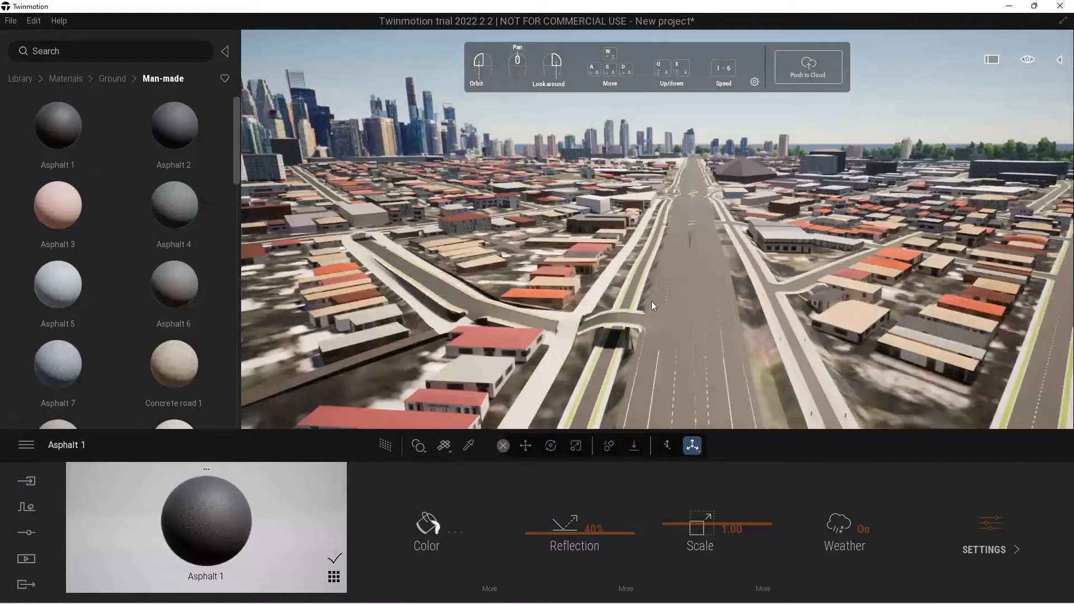
key(w)
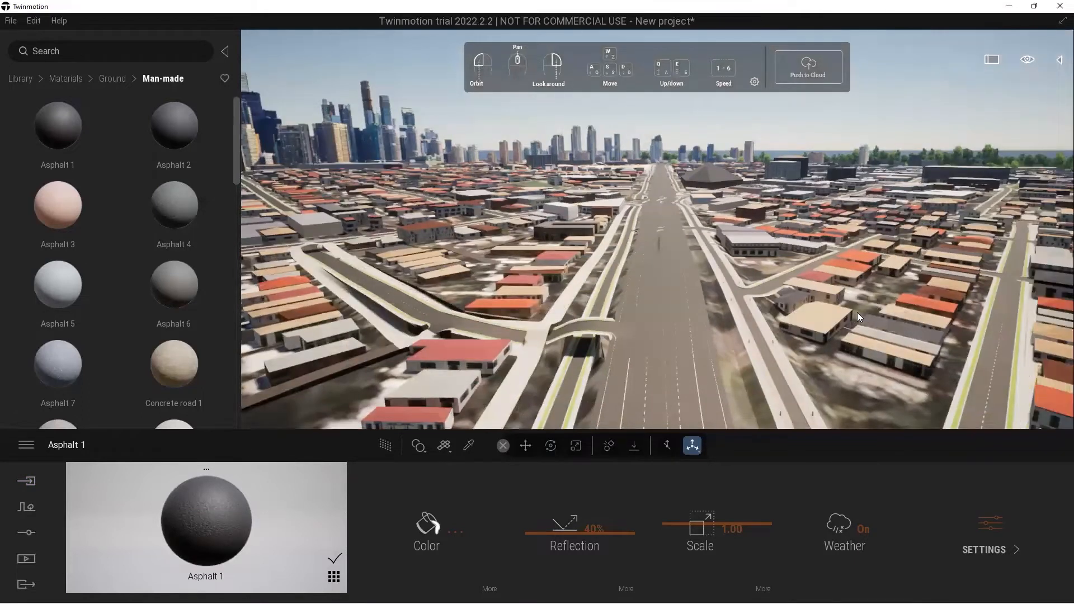
key(s)
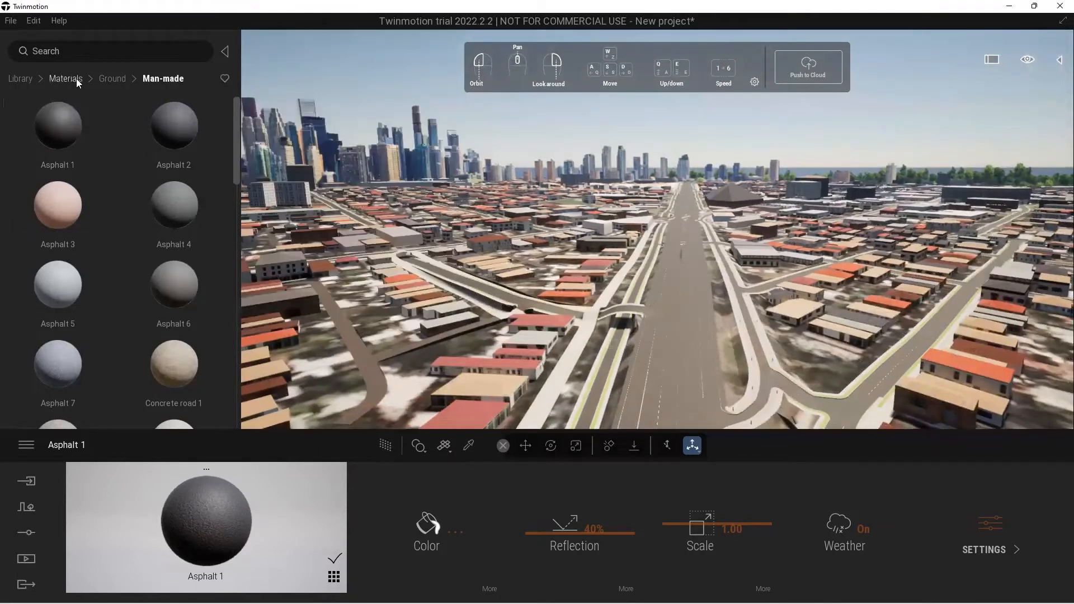
Apply the Grass 2 material from the nature ground materials to the terrain between the houses.
click(110, 84)
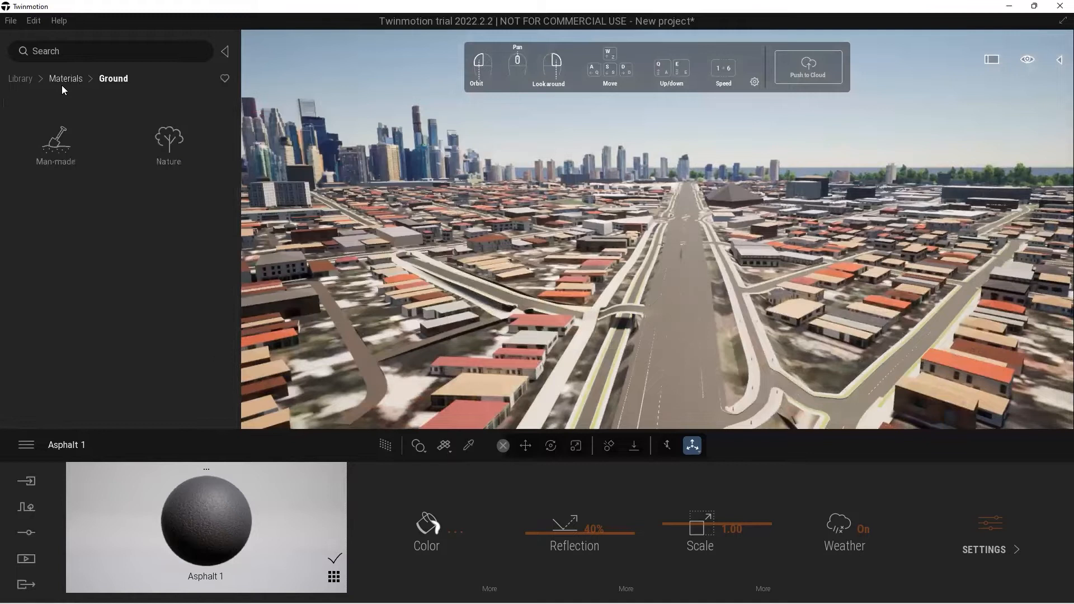
click(169, 140)
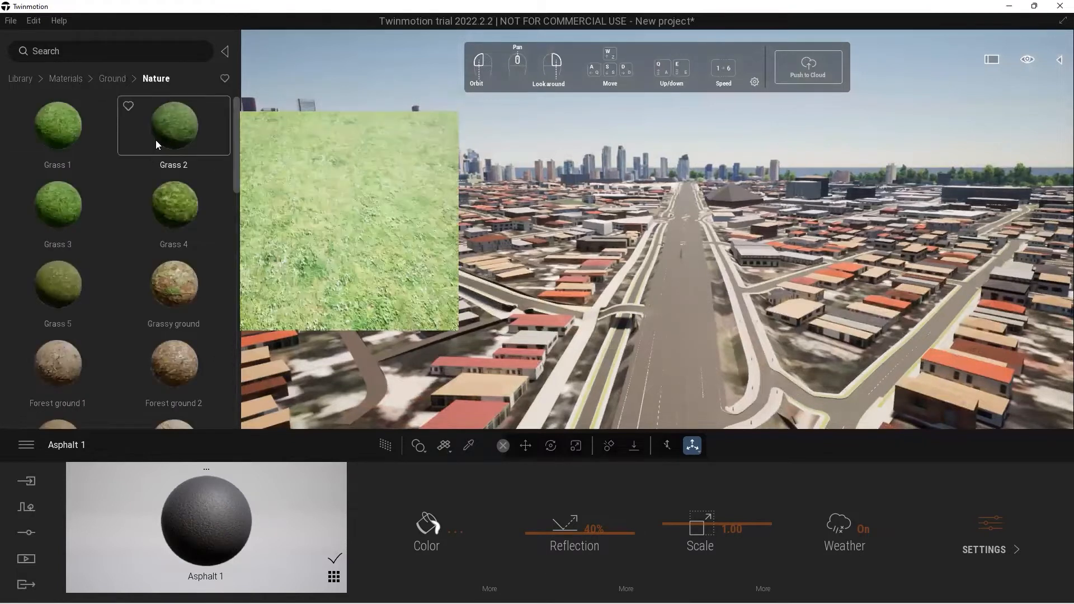
drag(374, 341, 435, 350)
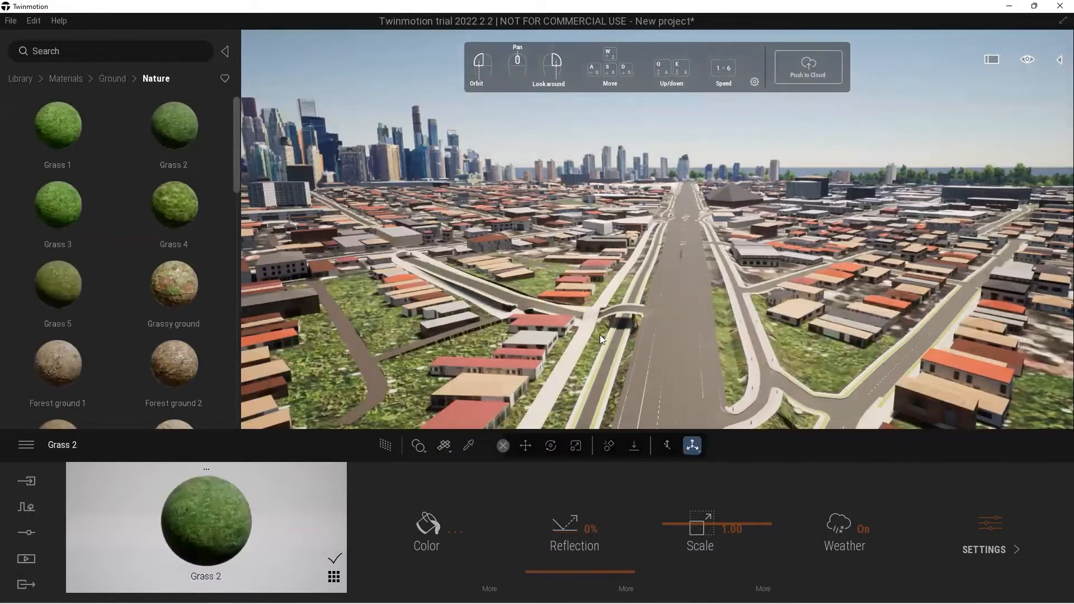
Apply the Pool 01 water material to the ground area around the white building beyond the grassy oval.
scroll(600, 335, down, 3)
right_drag(599, 334, 599, 333)
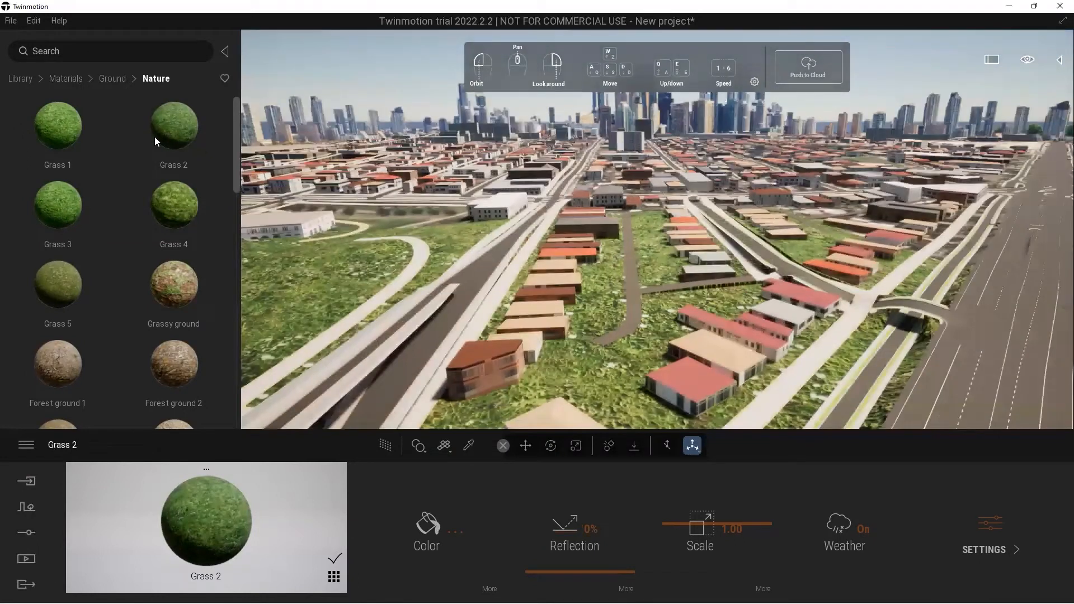
click(78, 79)
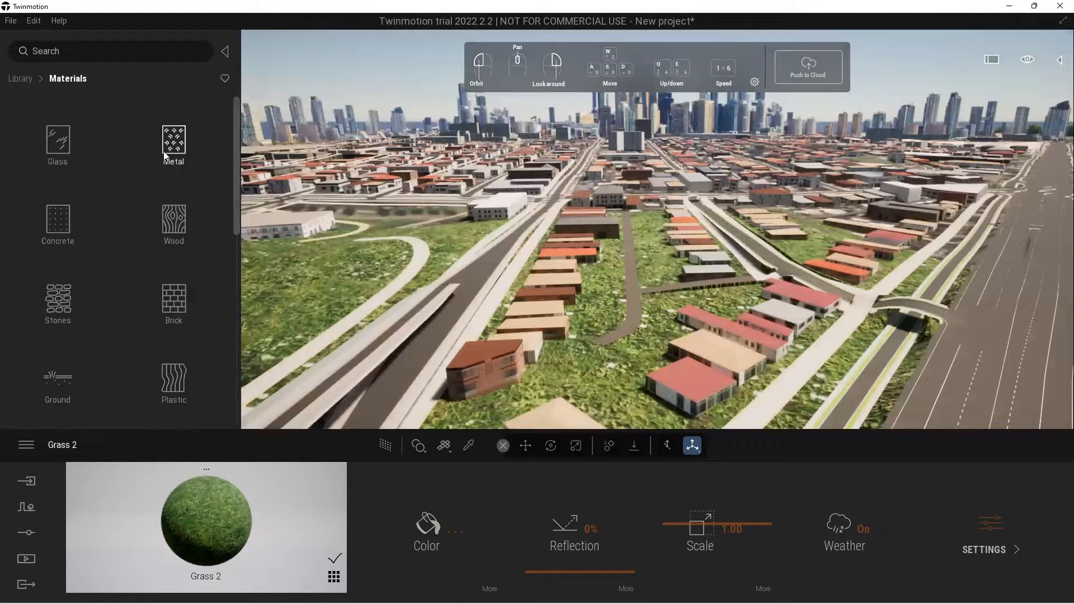
scroll(173, 305, down, 1)
scroll(115, 329, down, 2)
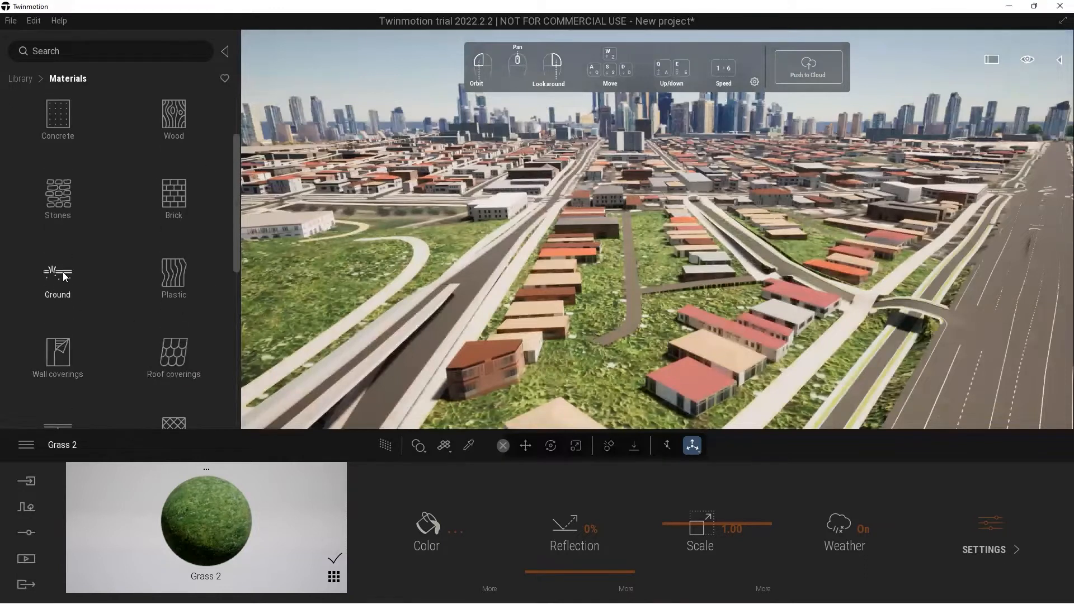
scroll(126, 318, down, 4)
scroll(127, 318, down, 3)
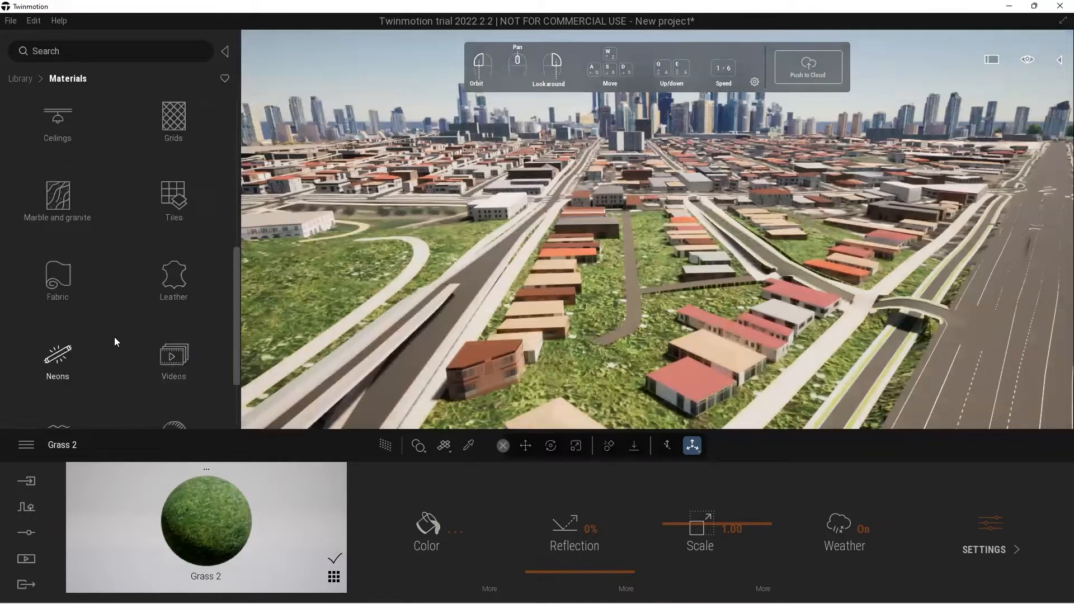
scroll(140, 353, down, 3)
click(57, 324)
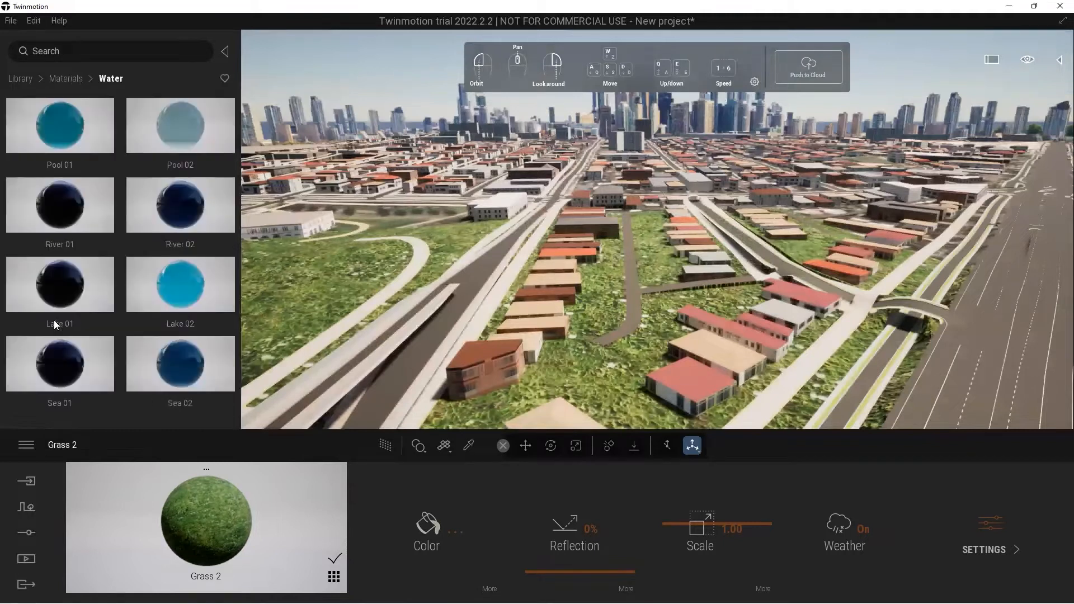
drag(59, 130, 413, 211)
Place an Indian Sandalwood tree from the vegetation library on the grassy oval field.
scroll(557, 214, up, 5)
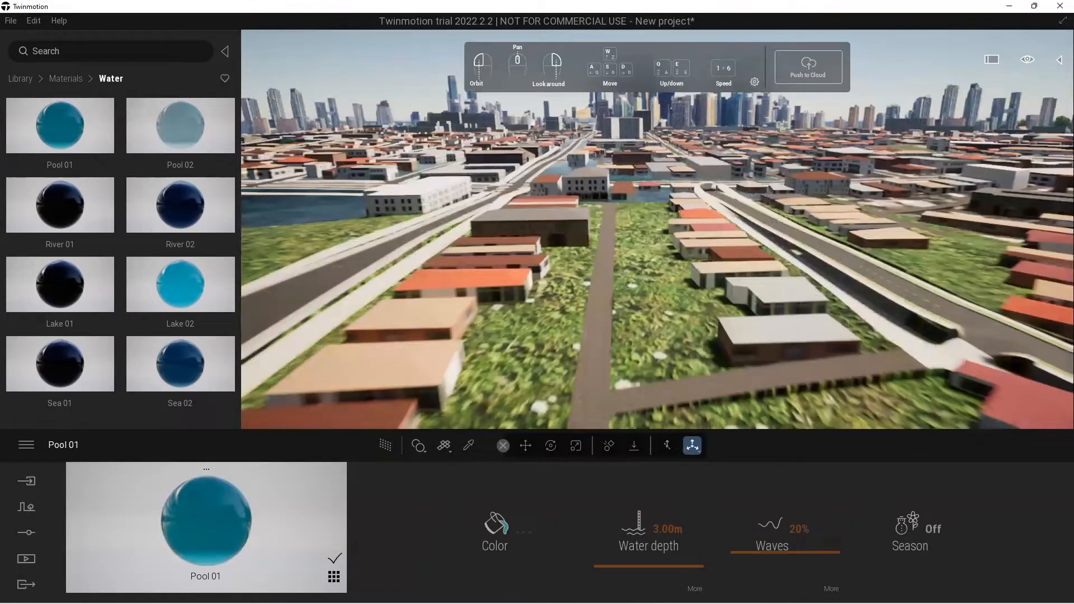
right_drag(575, 223, 437, 213)
right_drag(575, 223, 615, 242)
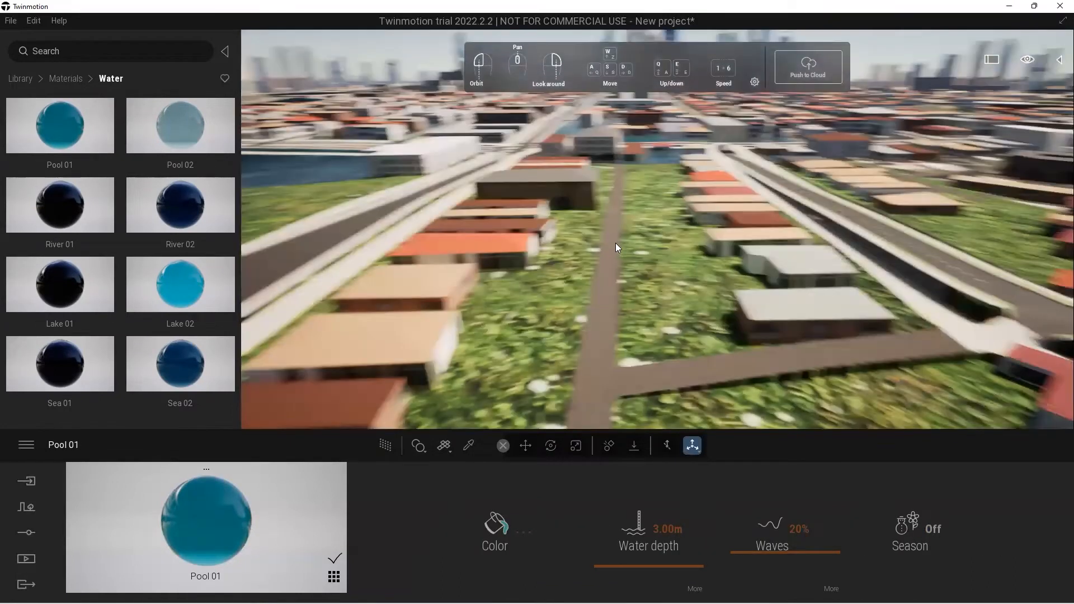
scroll(615, 243, down, 5)
click(25, 79)
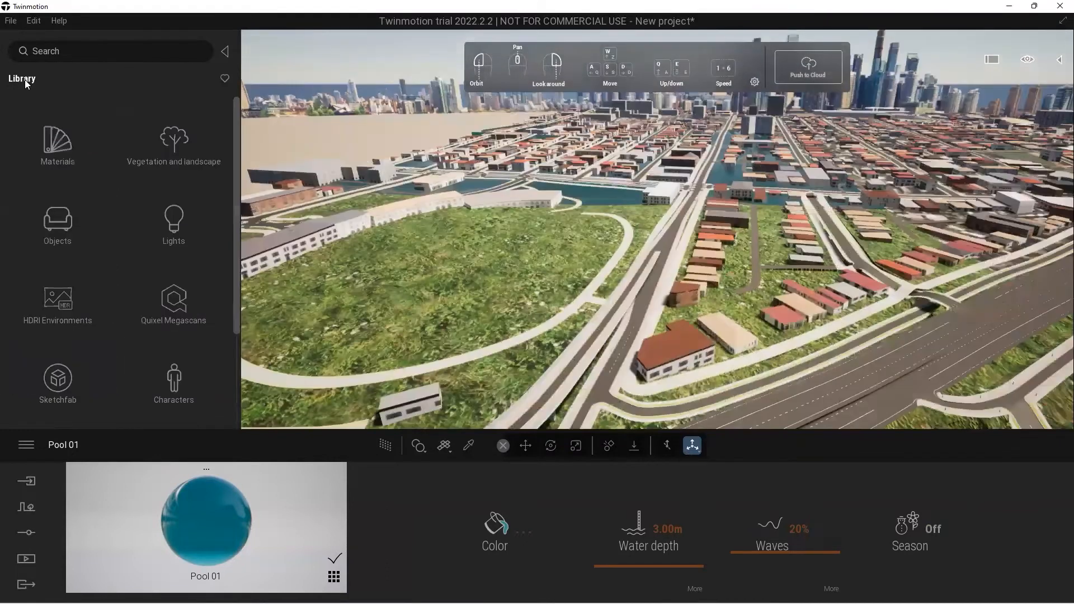
click(177, 141)
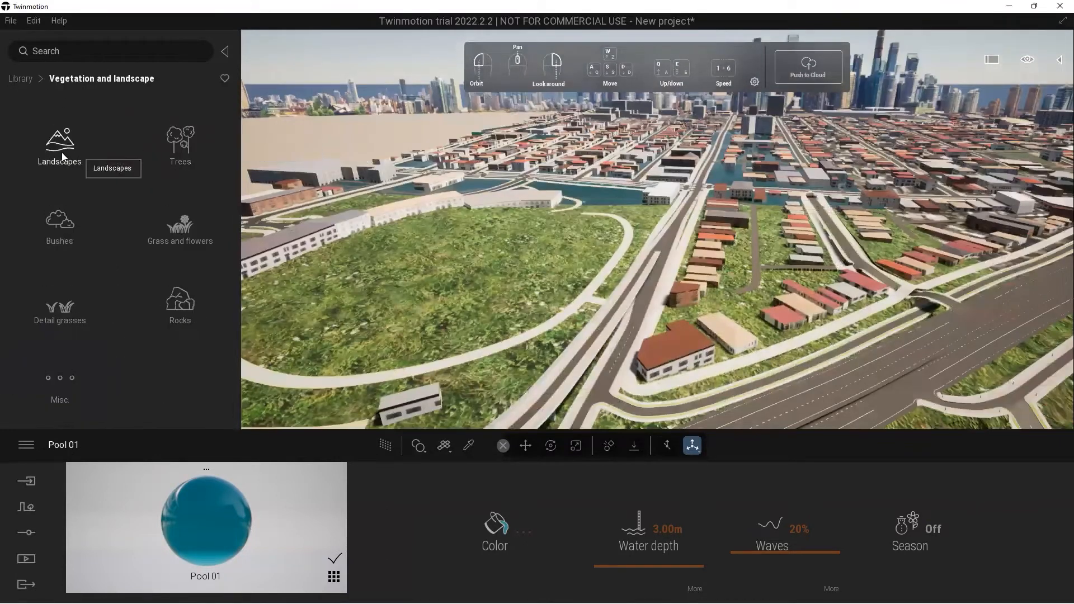
click(181, 141)
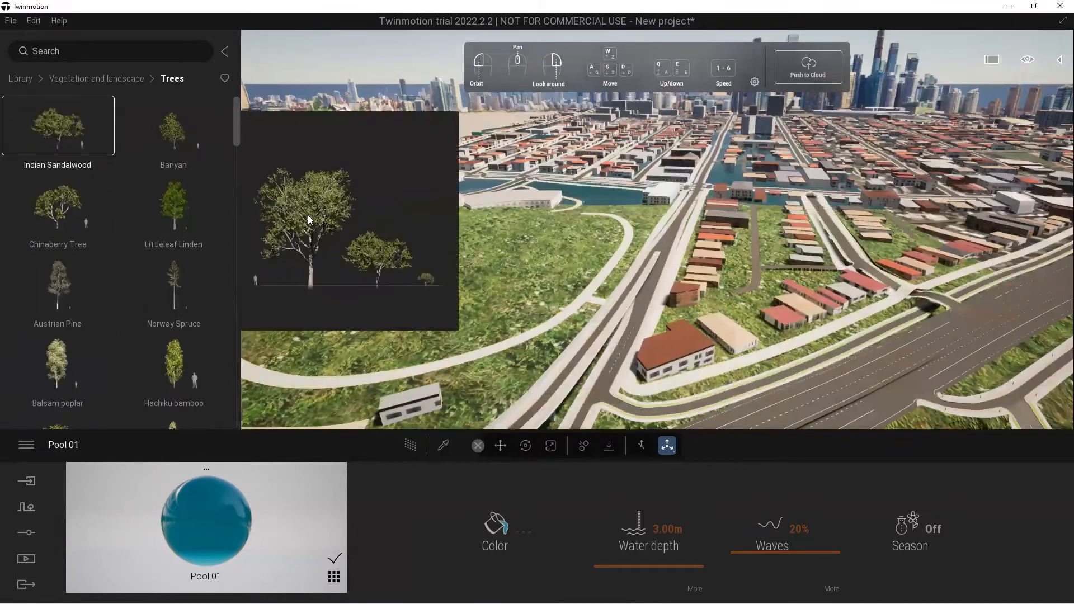
drag(72, 138, 539, 261)
scroll(538, 258, up, 4)
drag(77, 135, 428, 260)
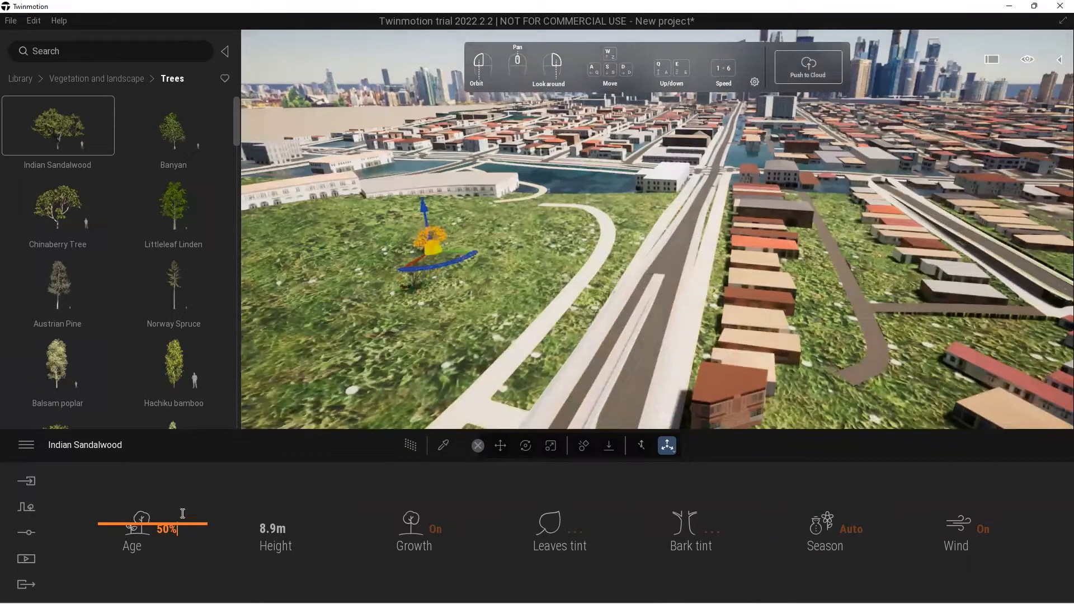
Set the Indian Sandalwood tree's age to 47% and its bark tint to the orange-red colour FF6752.
mouse_move(123, 523)
mouse_down()
mouse_move(123, 502)
mouse_move(131, 526)
mouse_up()
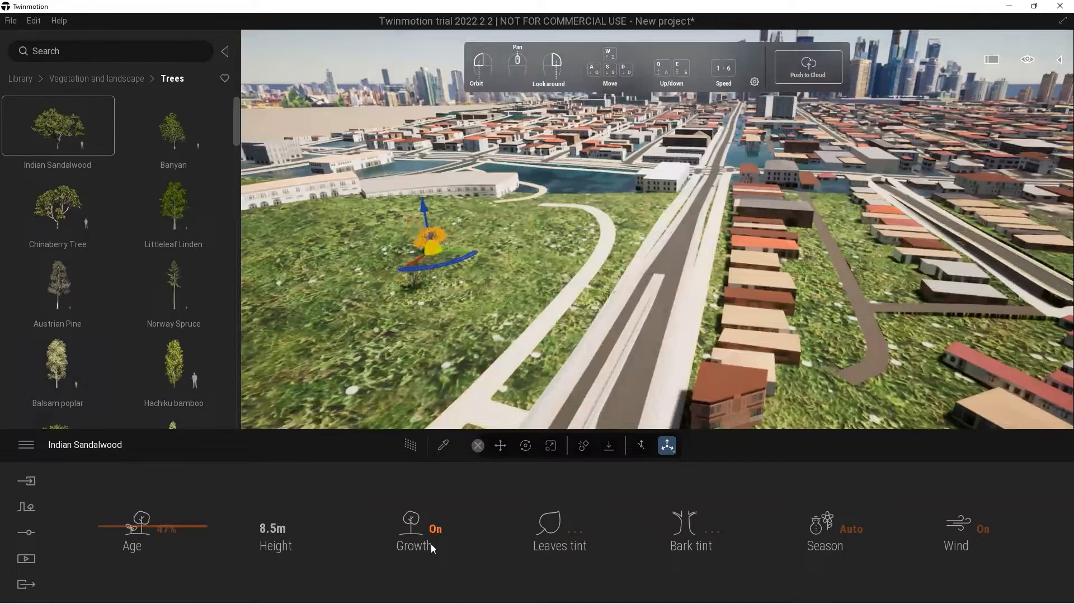
click(713, 533)
click(489, 298)
drag(488, 298, 485, 300)
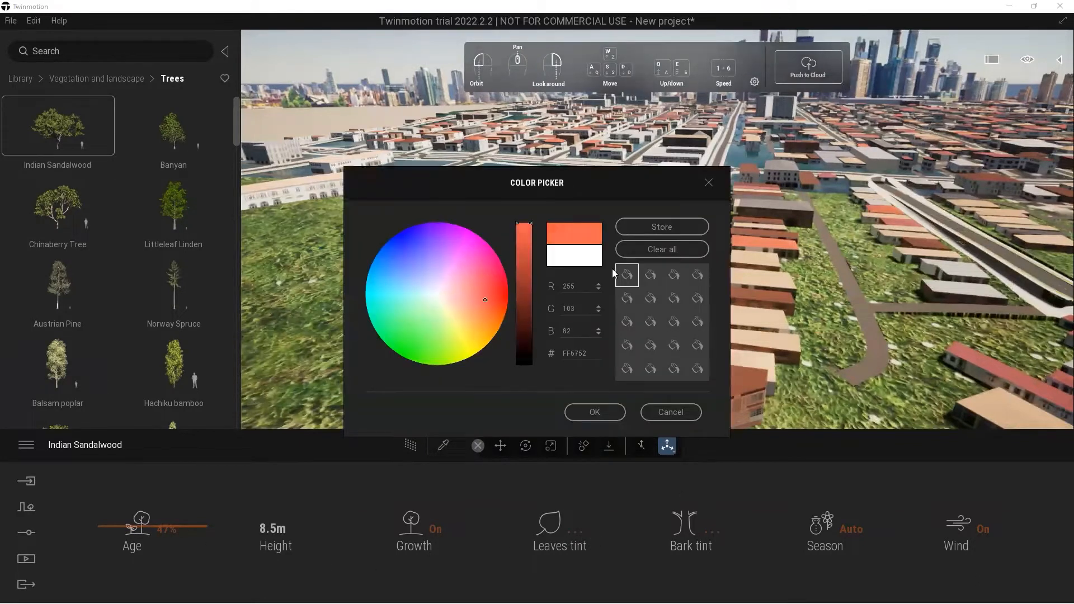
click(601, 410)
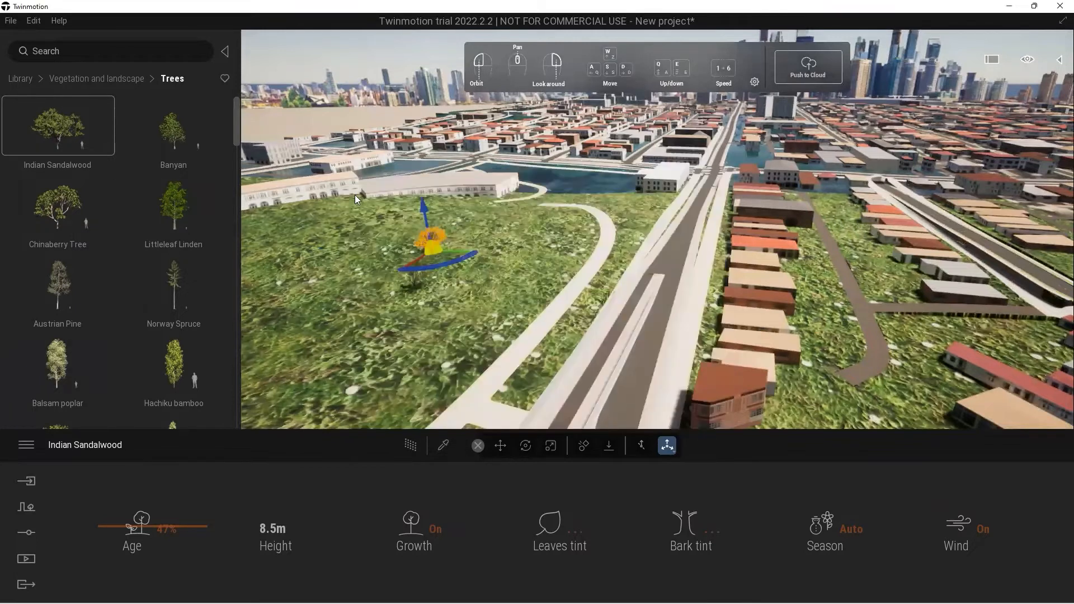
Set the tree's season to Winter, viewing it up close, and keep FF6752 as its bark tint.
scroll(354, 195, up, 5)
right_drag(481, 252, 400, 216)
scroll(425, 209, up, 3)
scroll(425, 209, down, 3)
scroll(425, 210, up, 3)
click(851, 528)
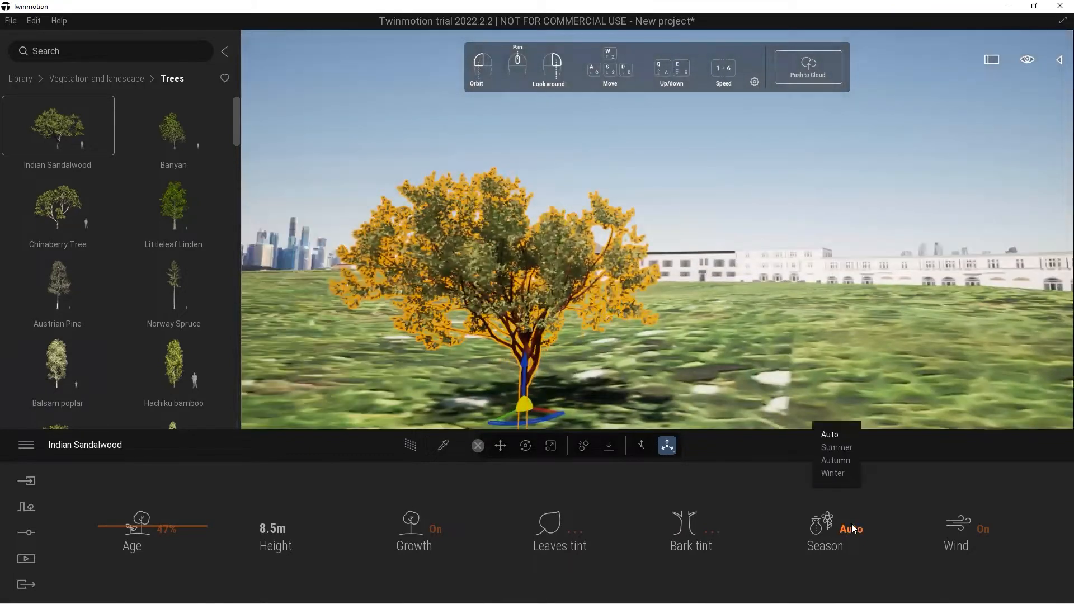
click(834, 447)
click(834, 472)
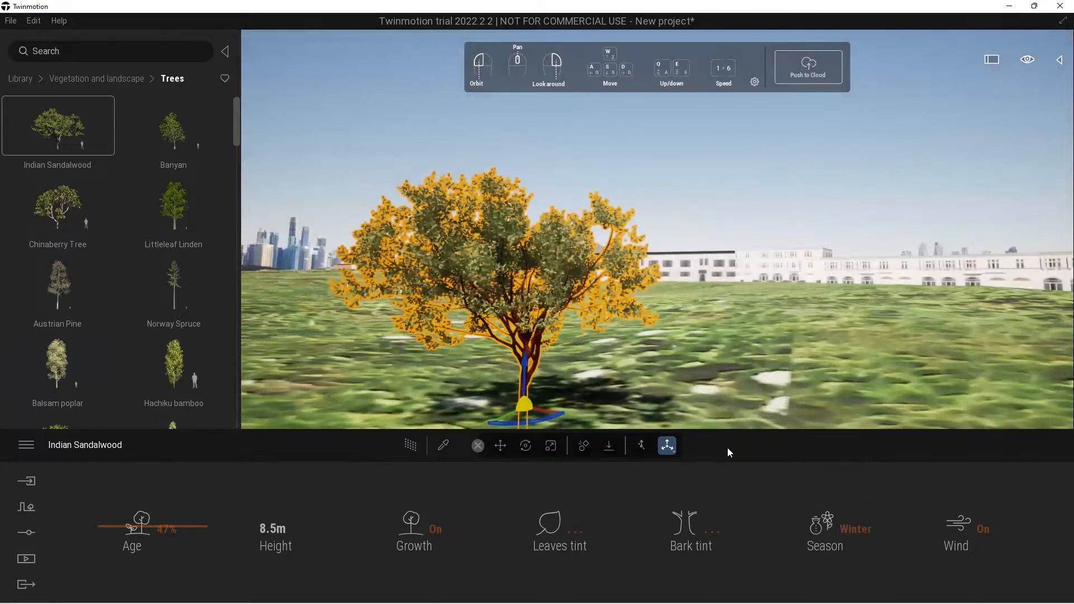
click(737, 502)
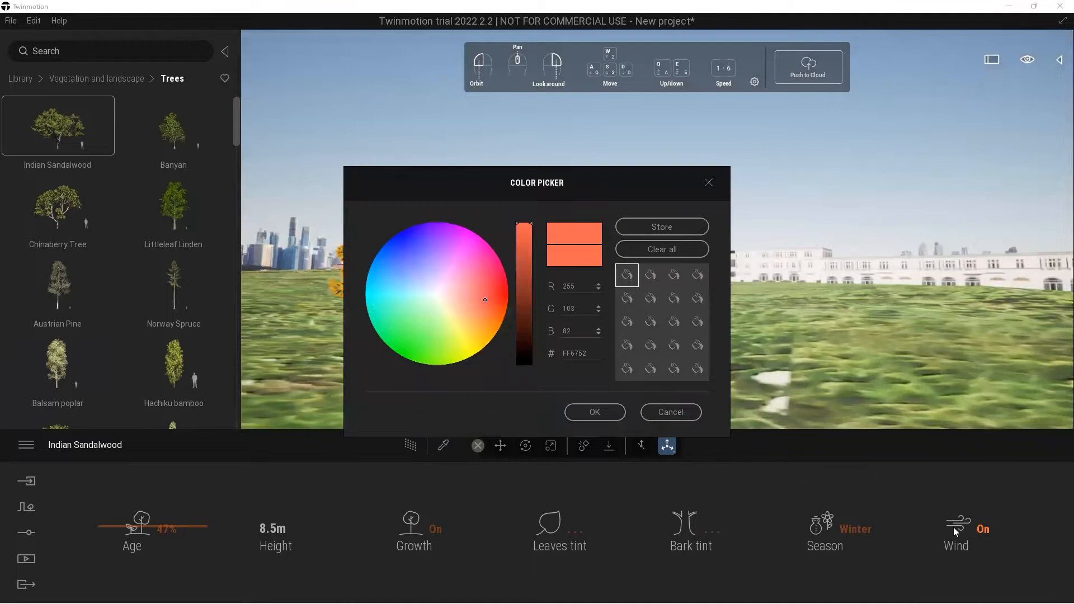
click(608, 412)
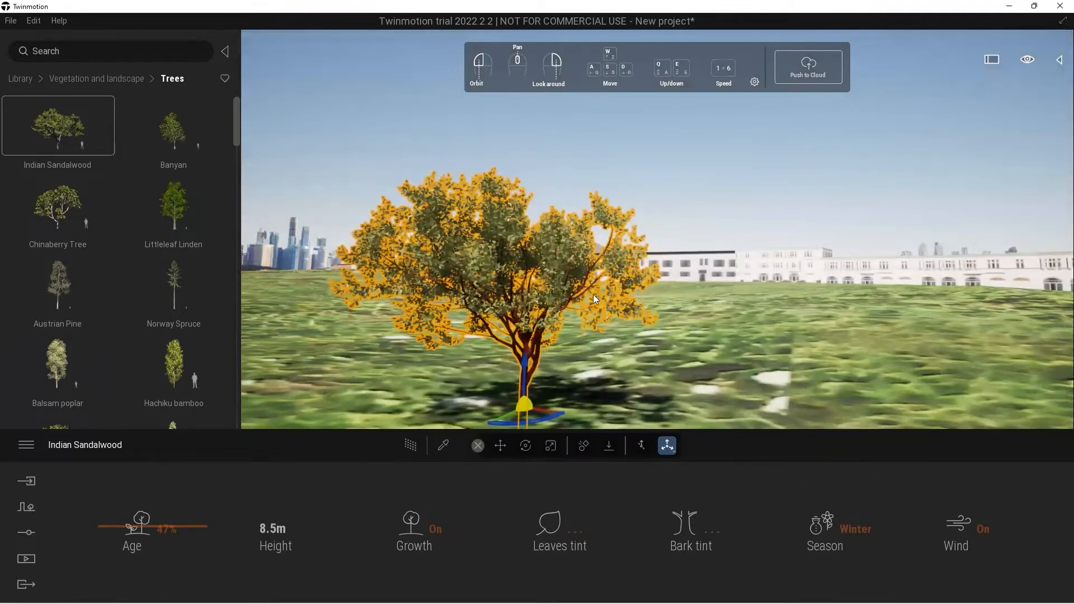
Place a second Indian Sandalwood tree beside the first on the grassy field and set its season to Summer.
drag(87, 147, 715, 397)
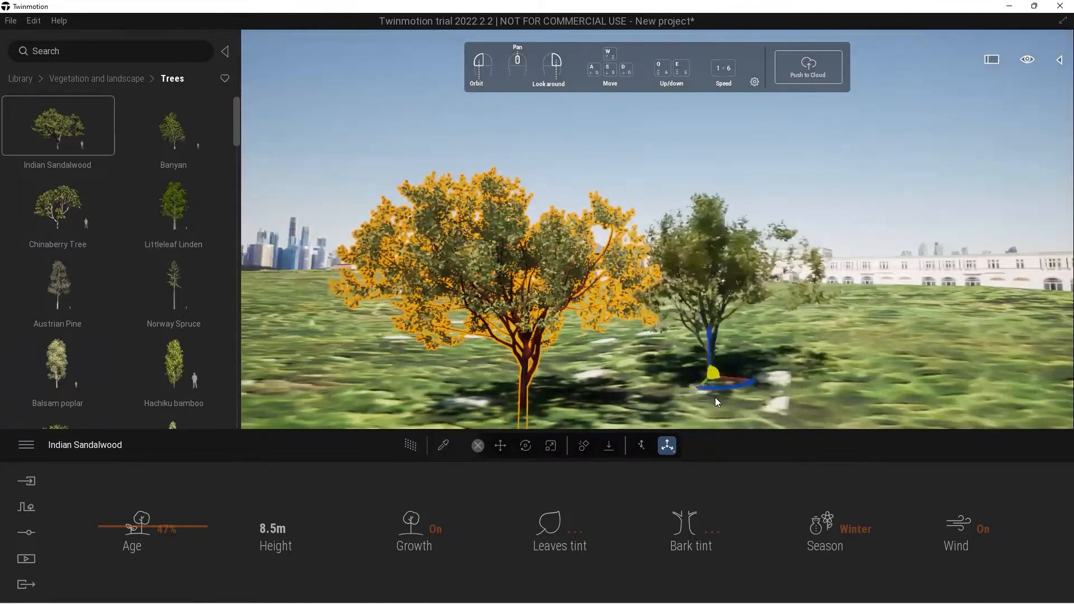
drag(796, 415, 799, 415)
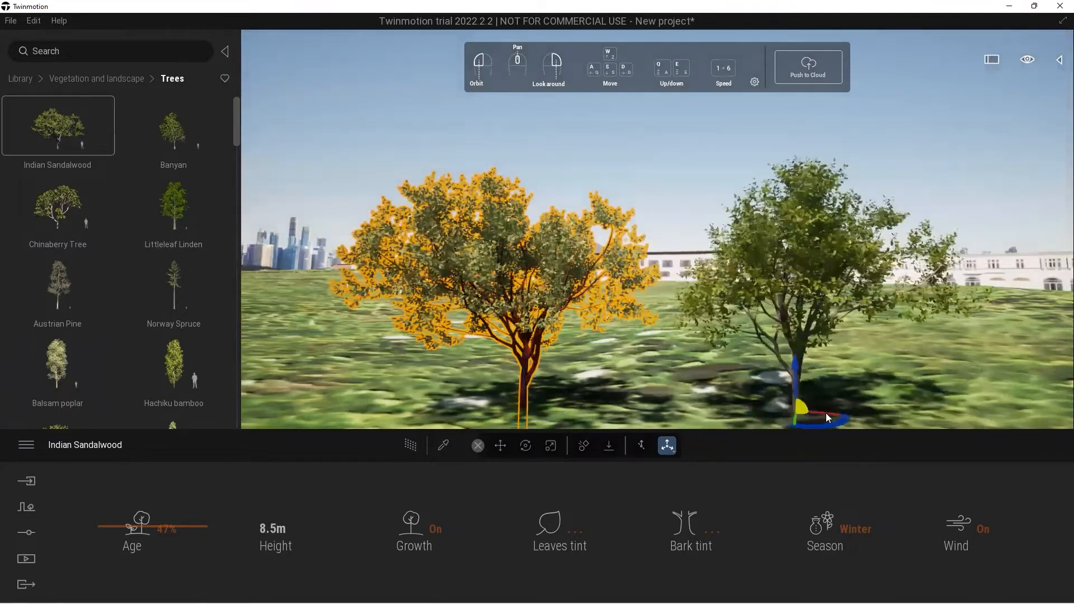
click(851, 529)
click(833, 460)
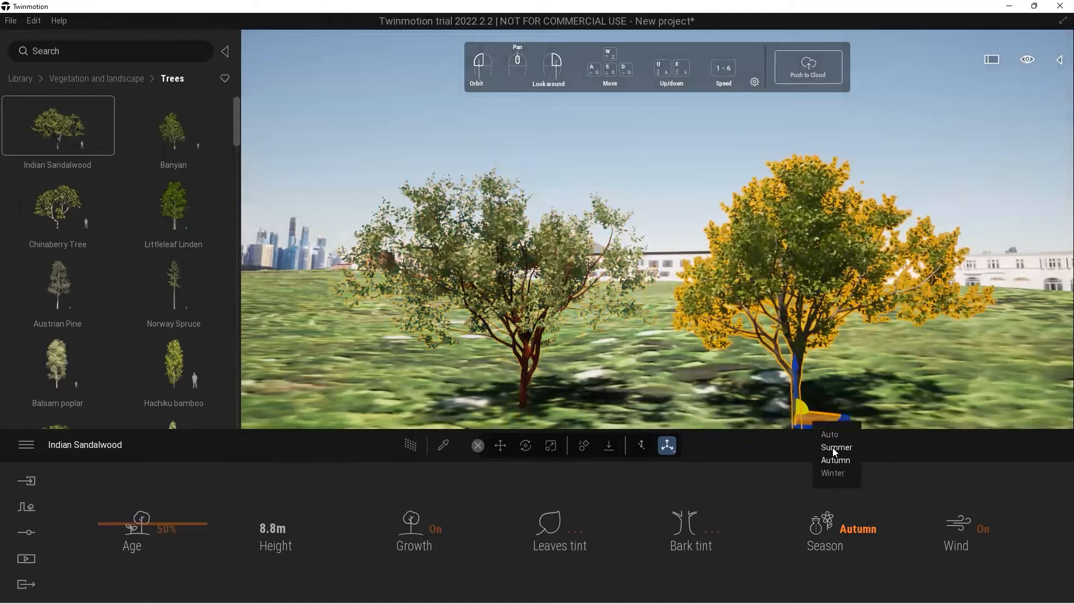
click(834, 447)
Place IES 01 lights at the tops of two overpass pillars and a neon light along the deck between them.
mouse_move(190, 300)
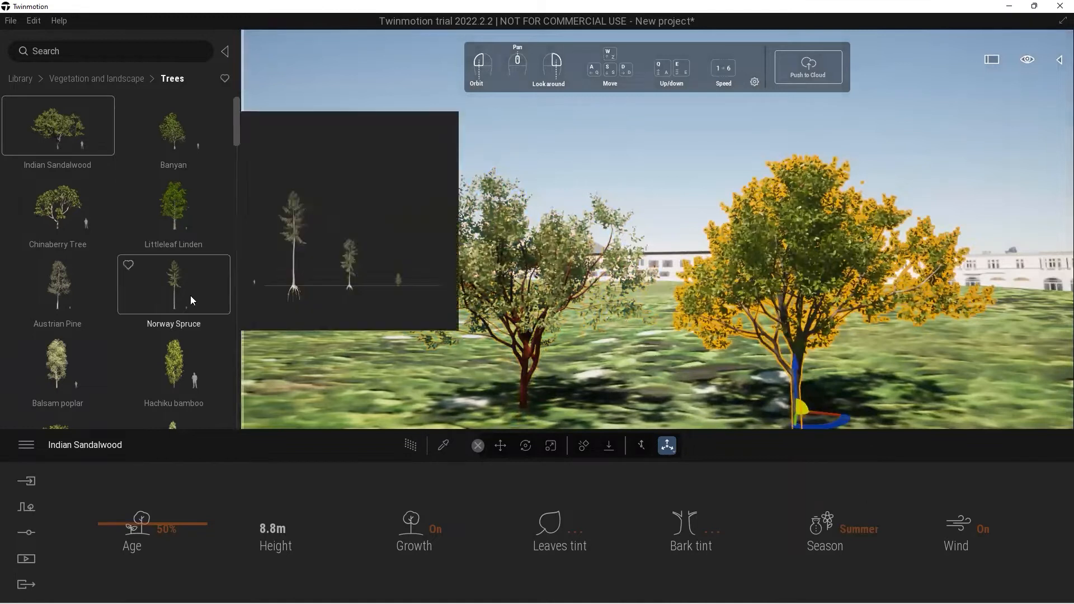
click(23, 80)
right_drag(377, 253, 556, 274)
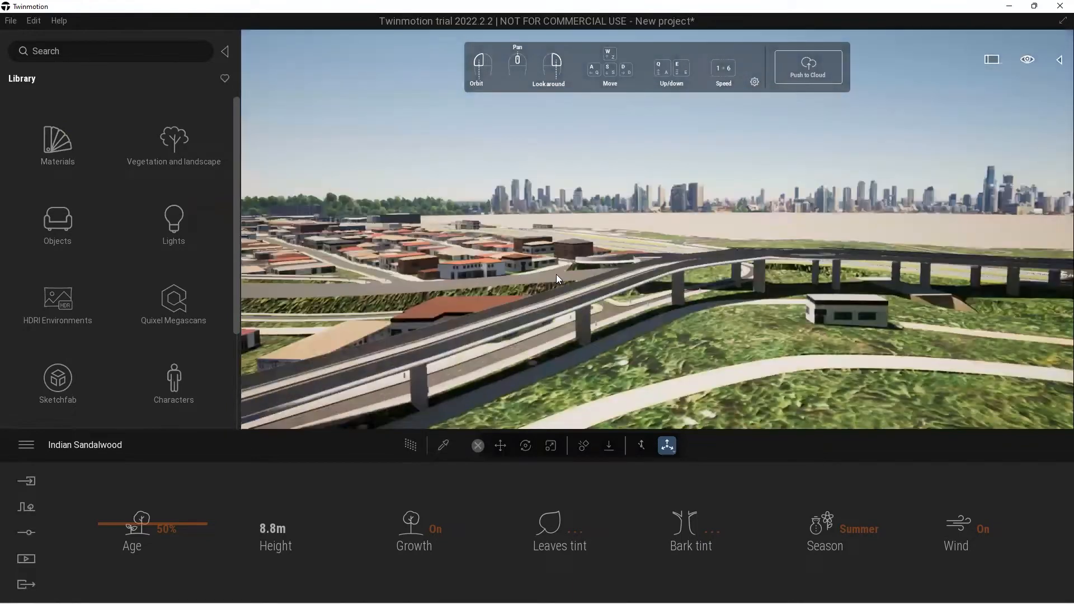
click(175, 227)
drag(68, 267, 853, 337)
right_drag(853, 335, 430, 255)
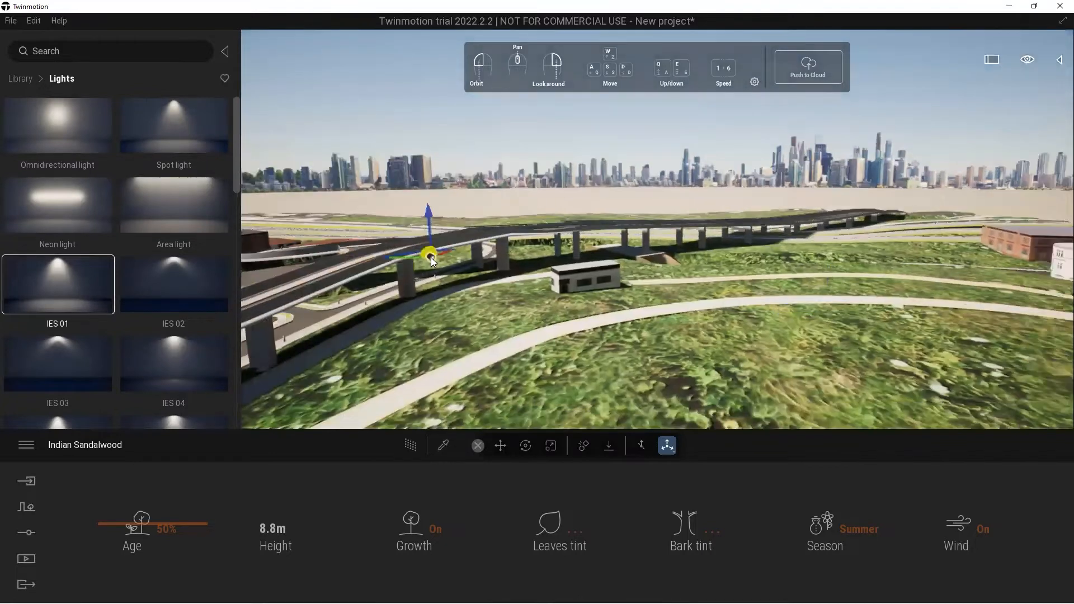
key(w)
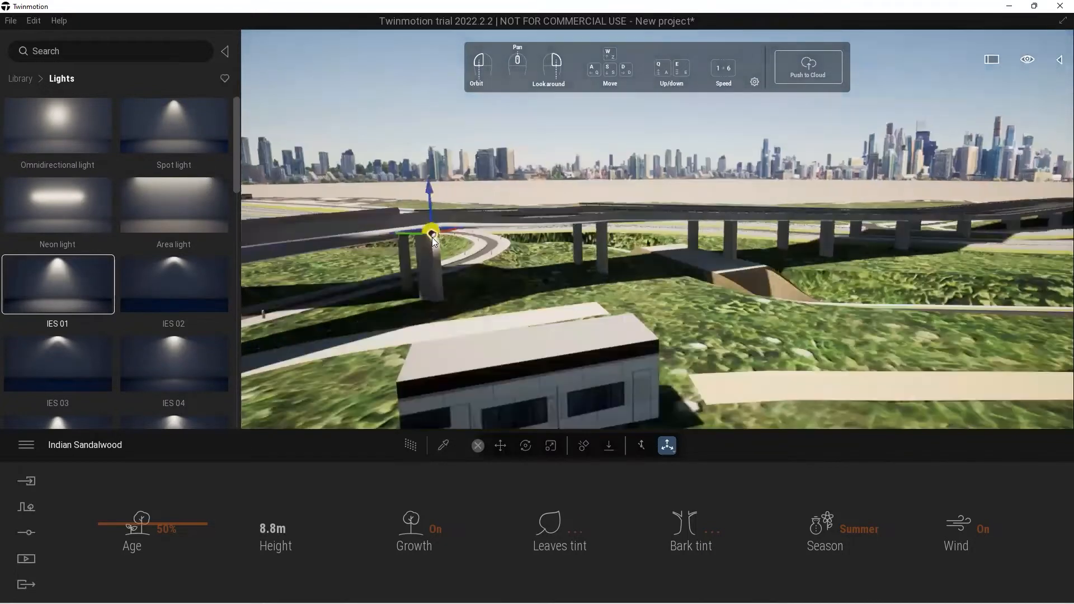
click(431, 240)
right_drag(336, 254, 468, 234)
click(468, 234)
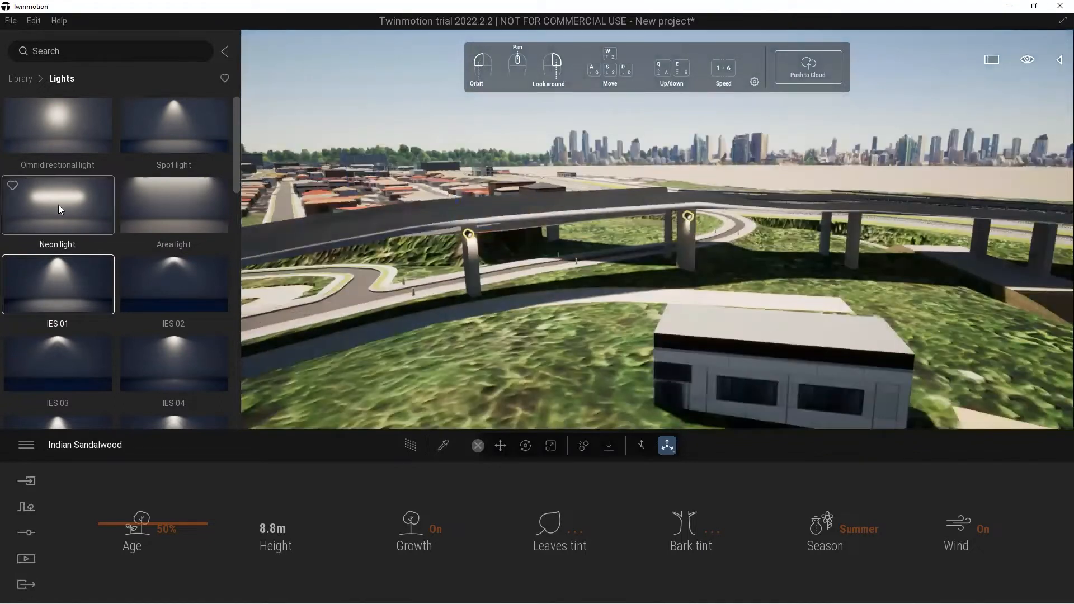
click(588, 214)
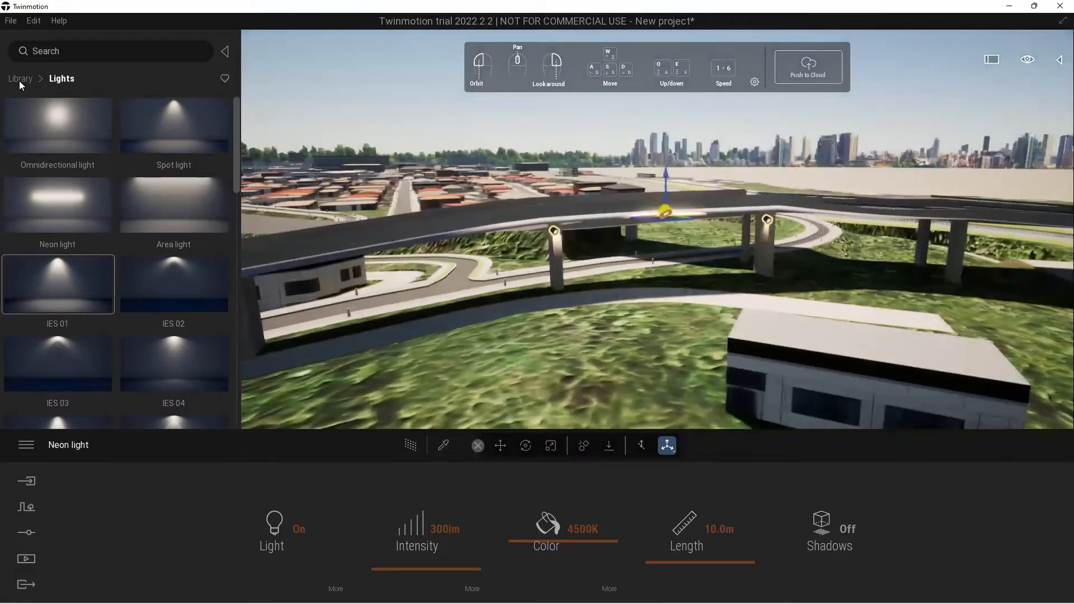
Place Construction set 04 from the city objects library on the grass between the overpass and the small white building.
click(21, 79)
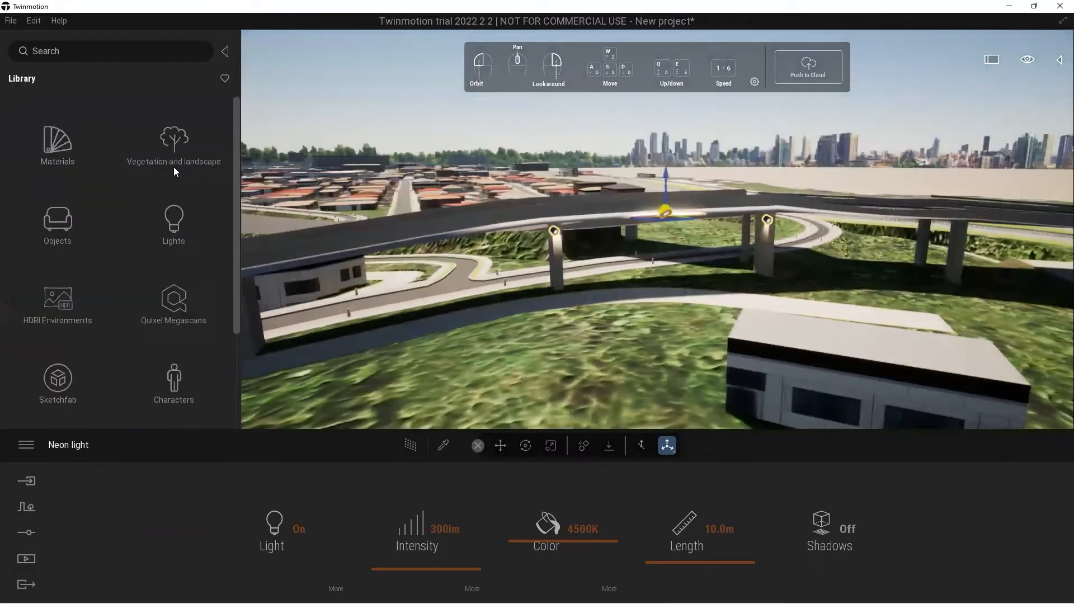
click(55, 233)
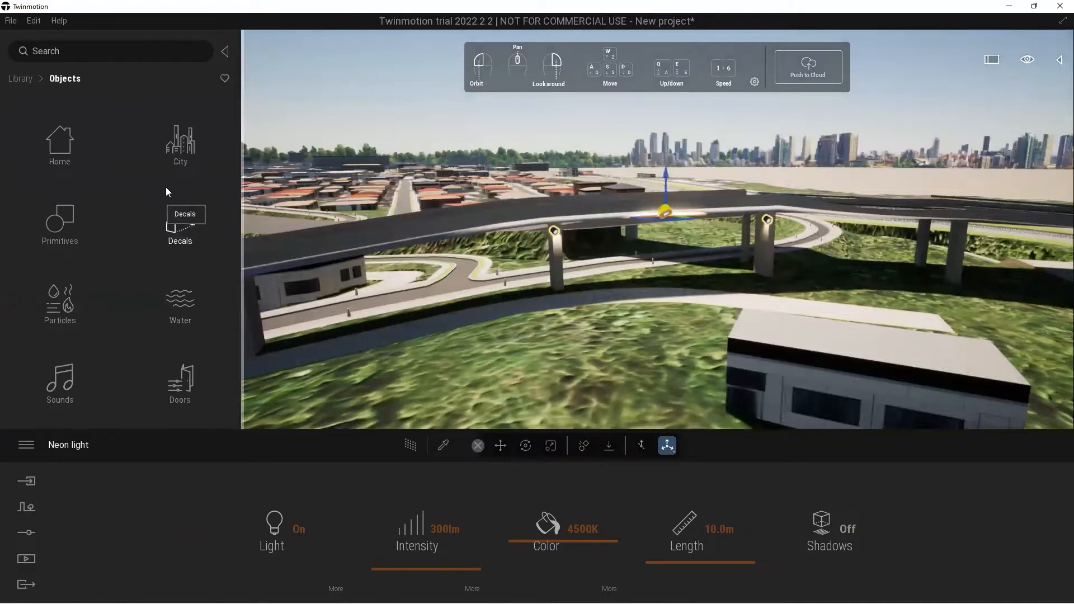
click(180, 142)
click(67, 221)
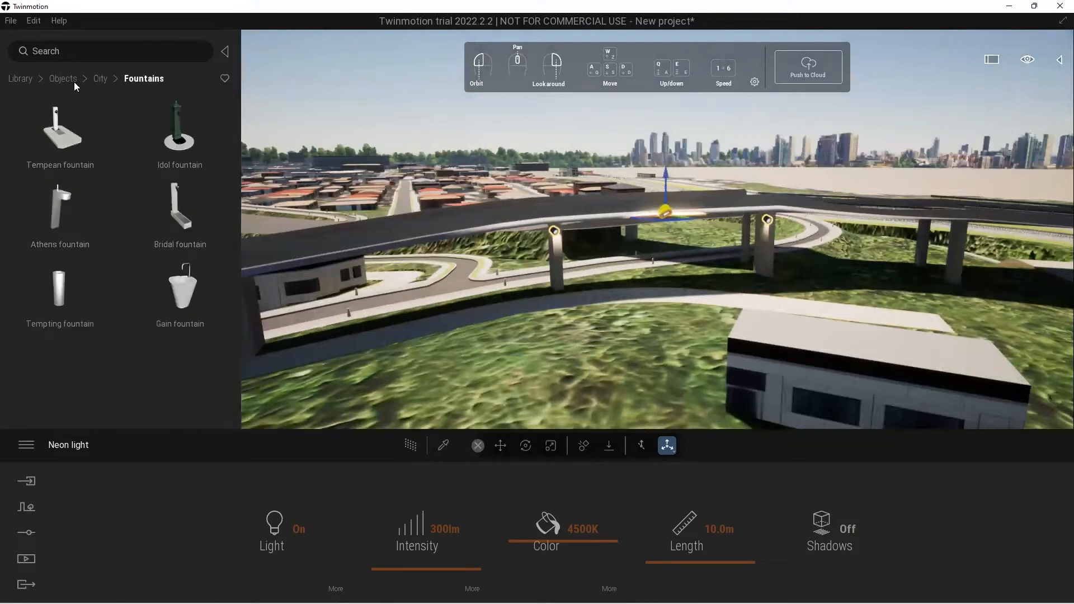
click(93, 80)
scroll(108, 300, down, 1)
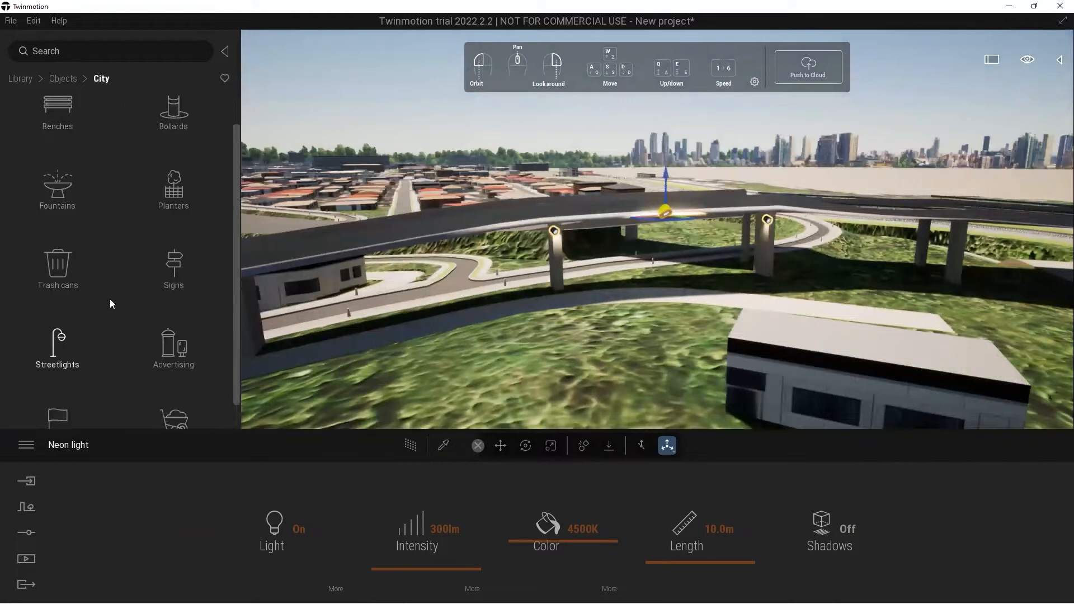
scroll(110, 299, down, 1)
click(175, 394)
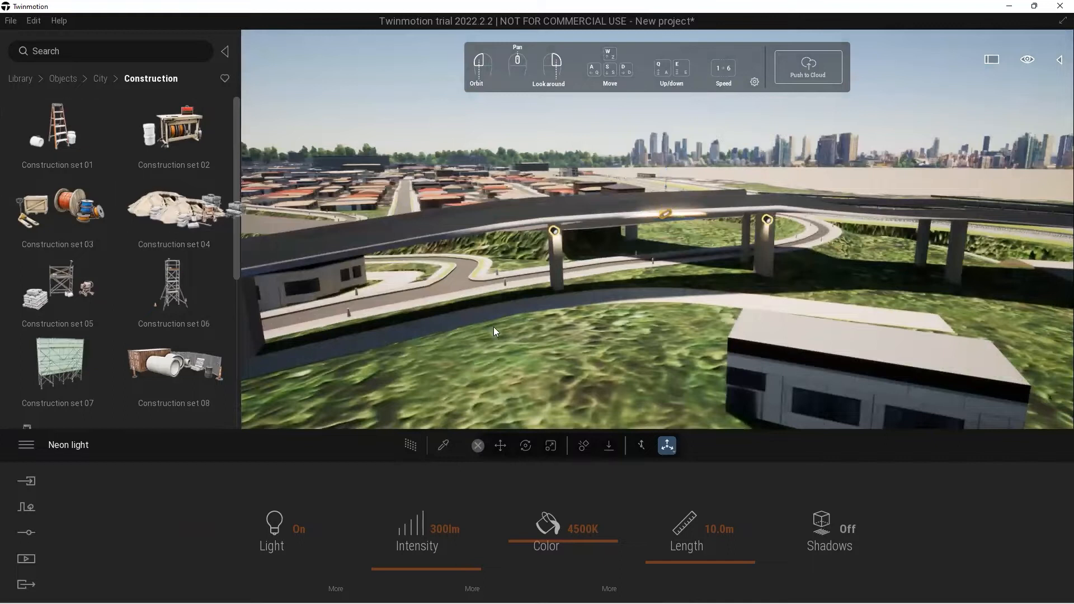
drag(486, 323, 537, 379)
scroll(607, 273, down, 5)
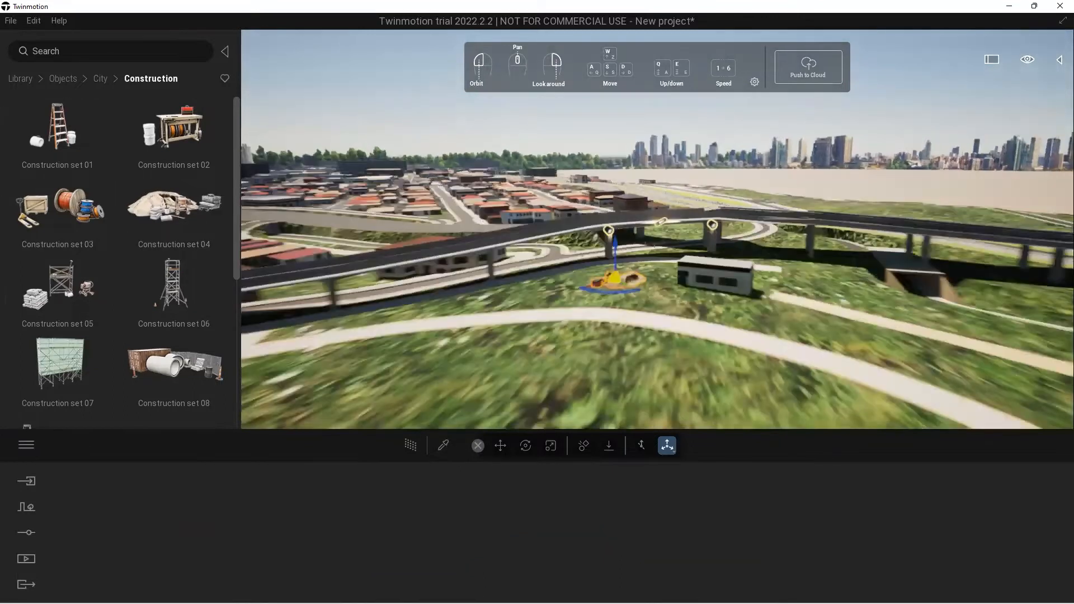
scroll(775, 258, up, 5)
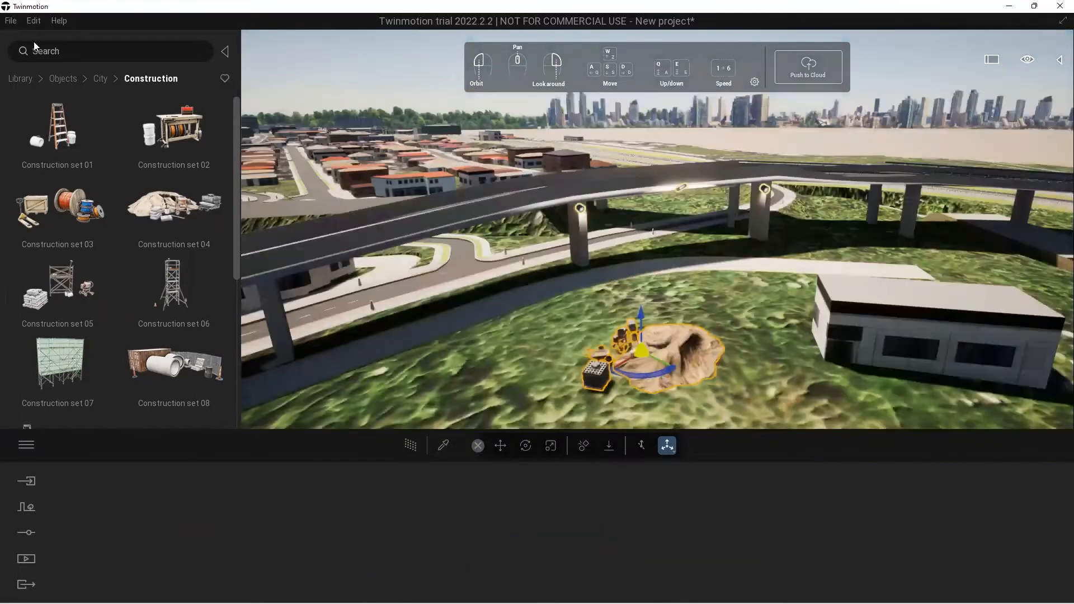
Examine the Sketchfab library's Animals & Pets, Architecture and Furniture & Home categories.
click(62, 79)
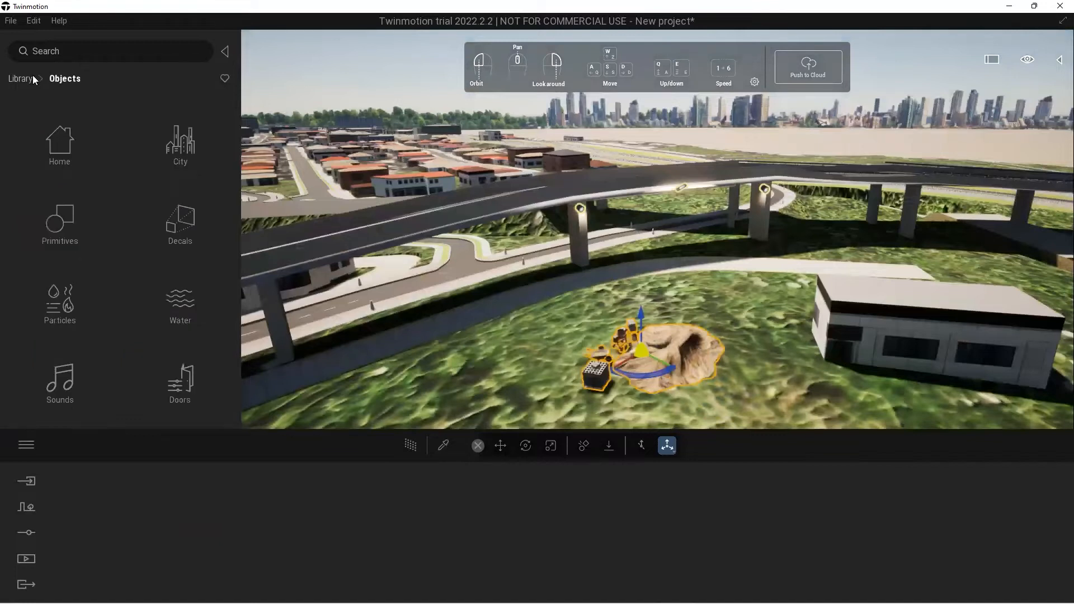
click(32, 75)
scroll(112, 249, down, 1)
scroll(114, 239, down, 4)
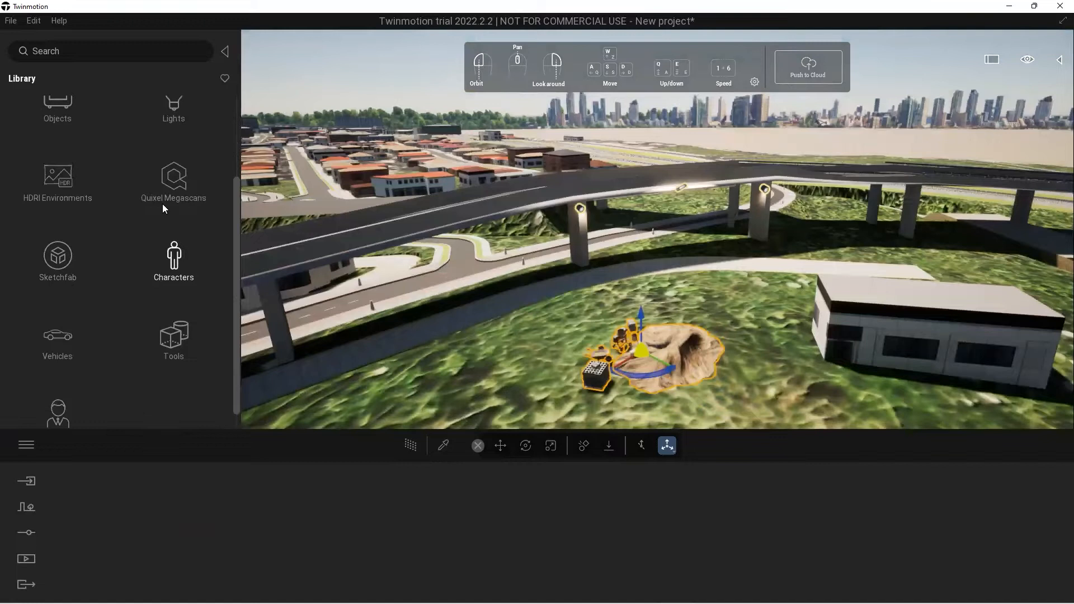
scroll(162, 205, down, 1)
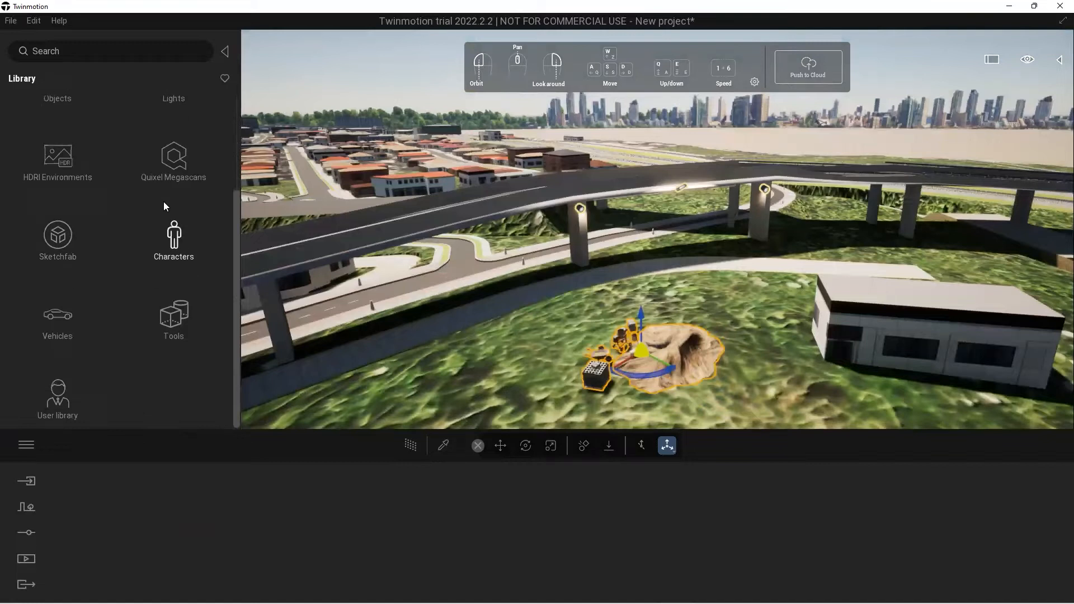
click(84, 244)
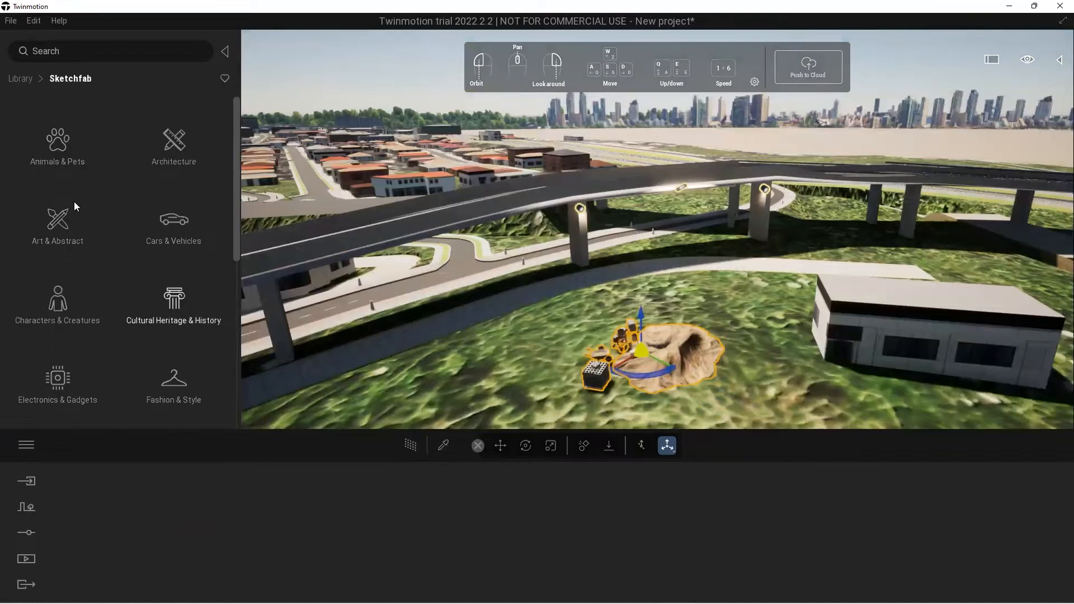
click(58, 143)
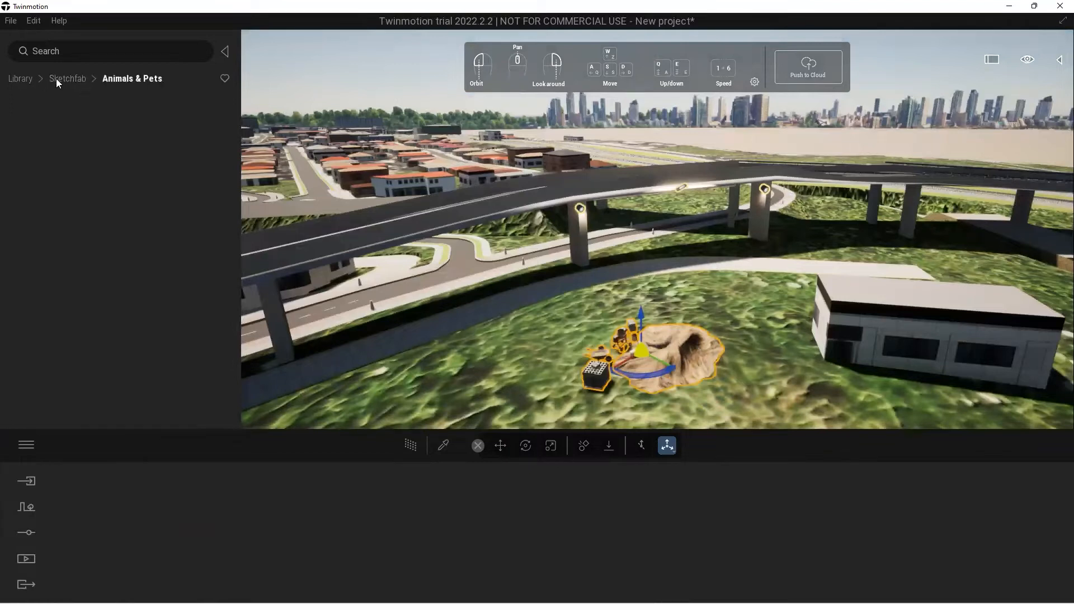
click(58, 80)
click(159, 146)
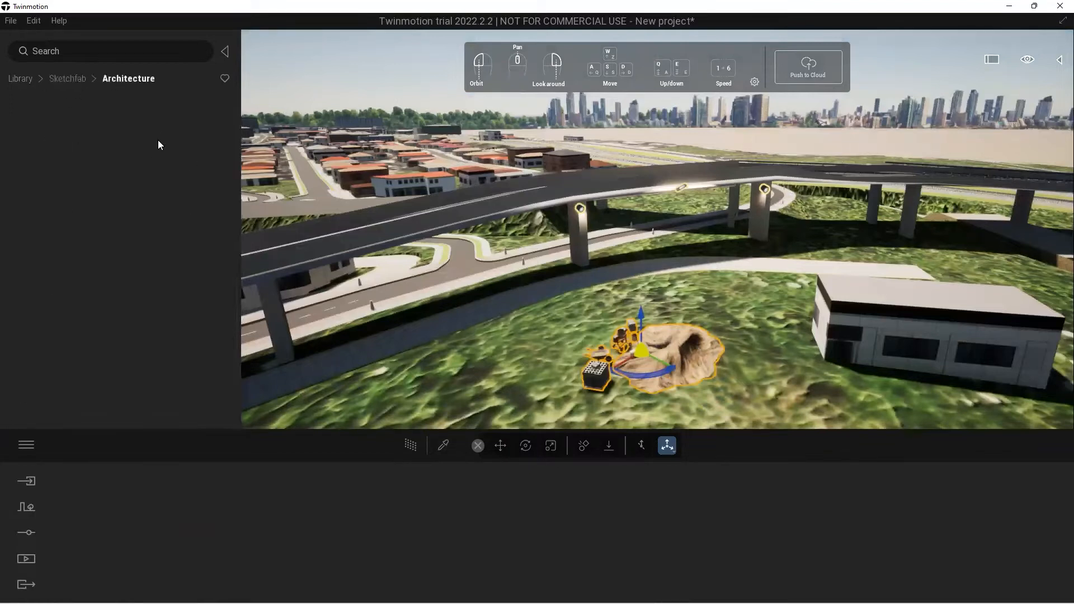
click(58, 79)
scroll(73, 277, down, 3)
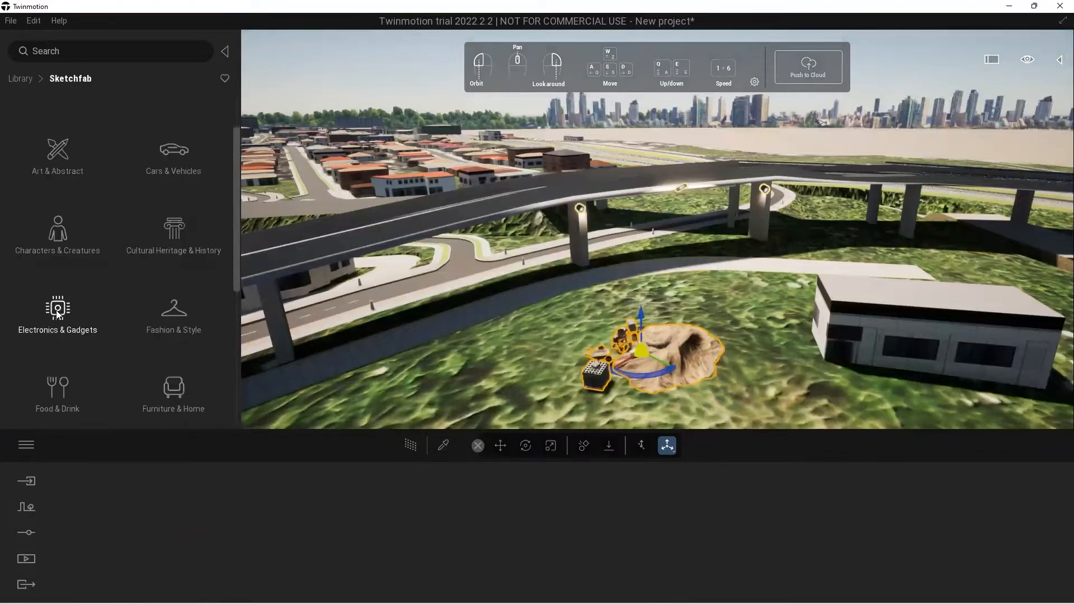
scroll(58, 314, down, 1)
click(179, 363)
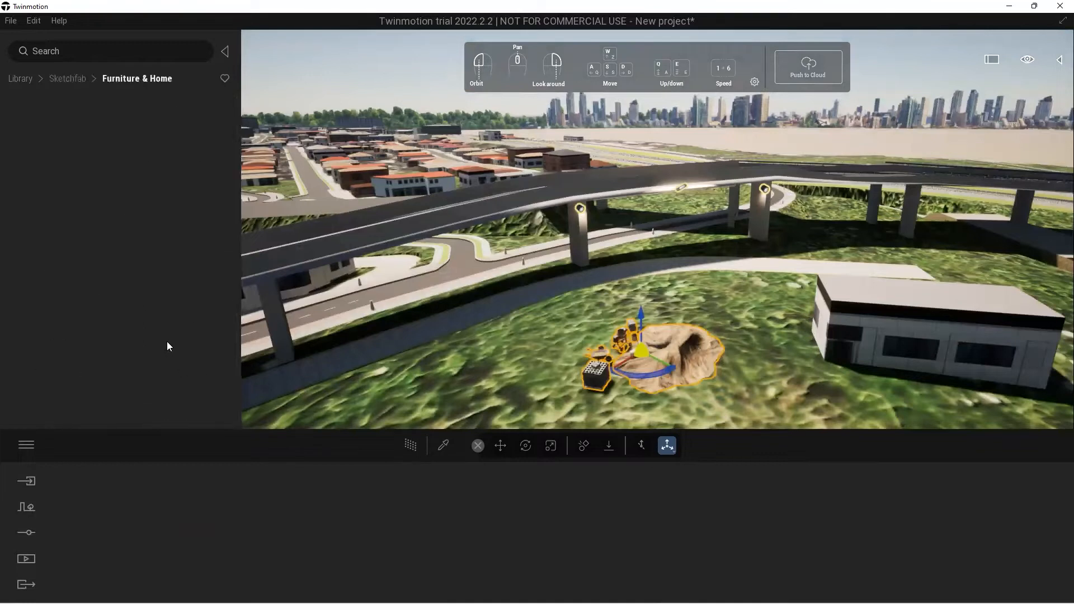
Look through the Quixel Megascans asset categories and return to the main library categories.
click(27, 79)
scroll(173, 313, down, 1)
scroll(177, 295, down, 1)
click(173, 178)
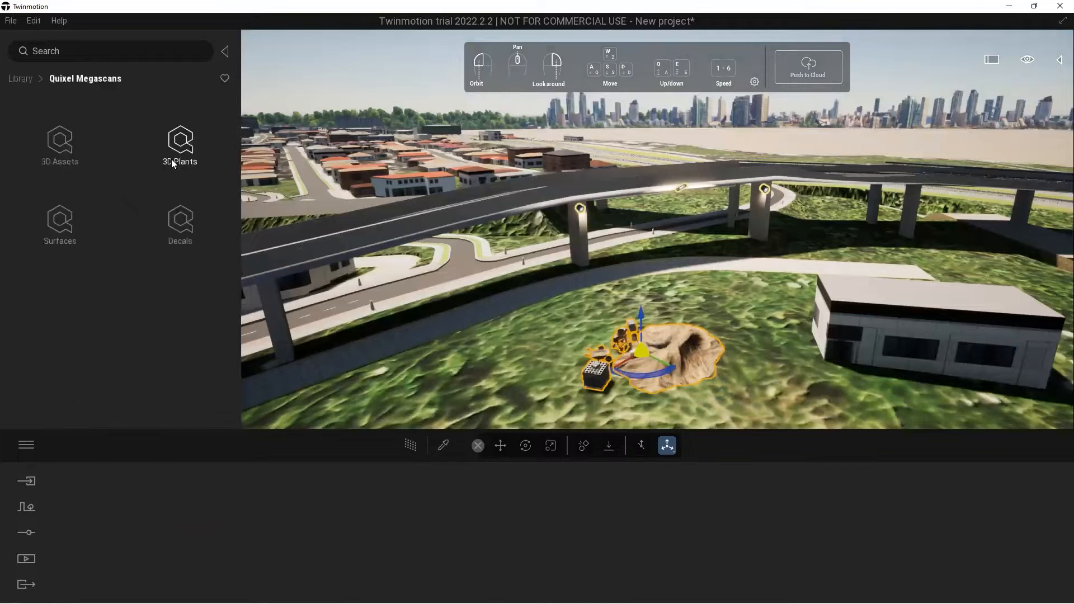
click(17, 78)
scroll(71, 225, down, 3)
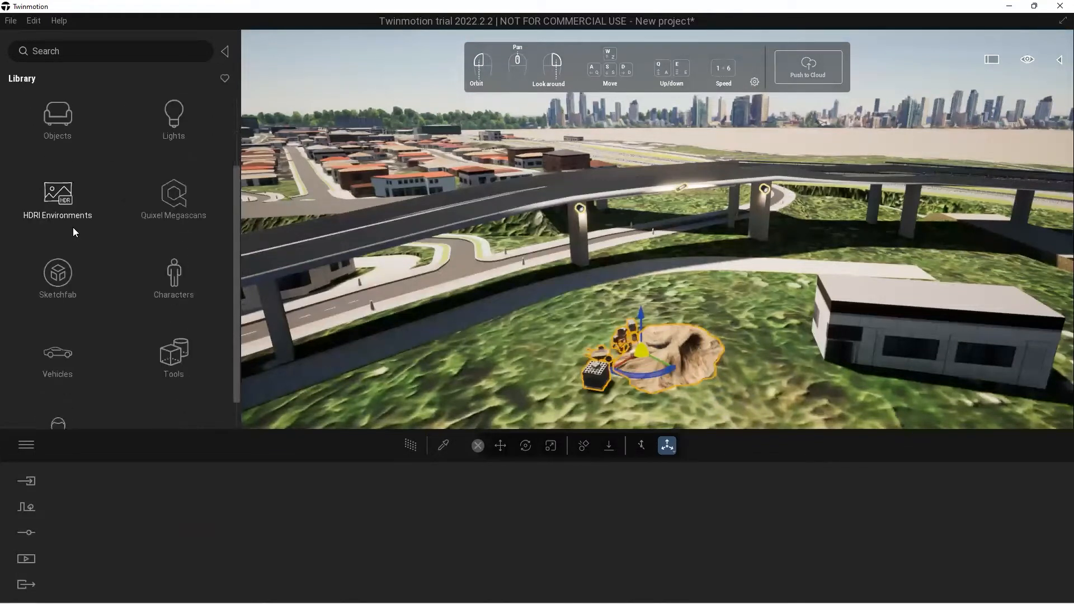
Set up vegetation painting with the Banyan tree and a brush diameter of 47.8 m.
click(24, 507)
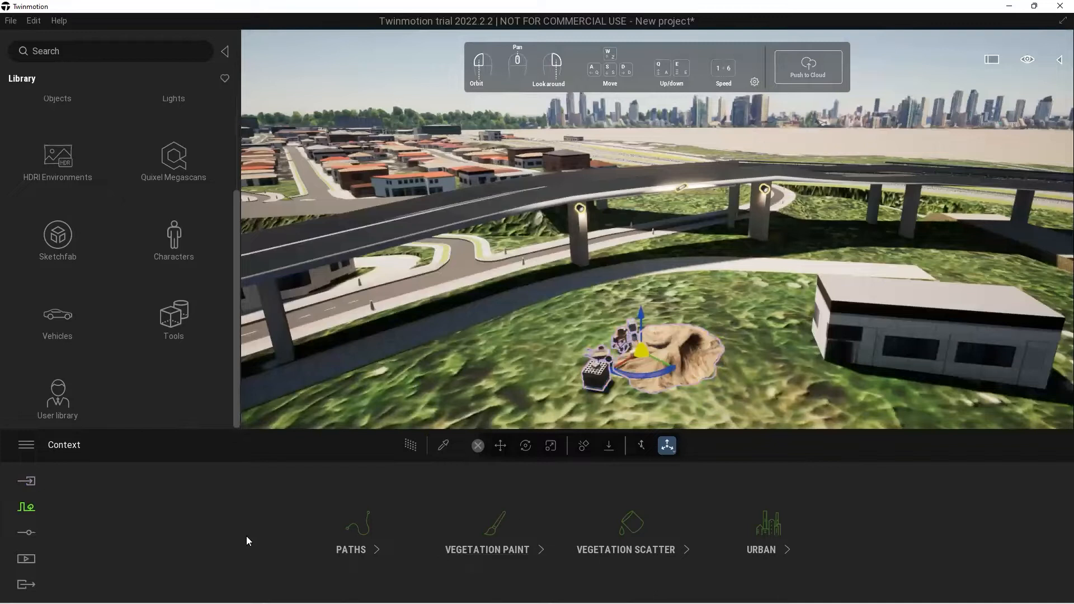
click(491, 529)
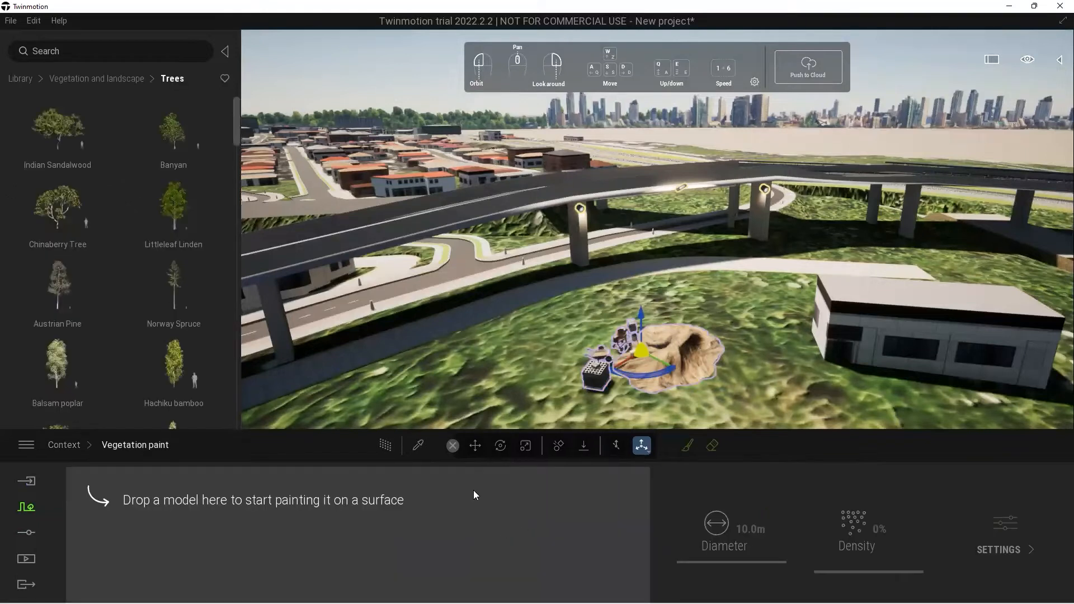
mouse_move(177, 134)
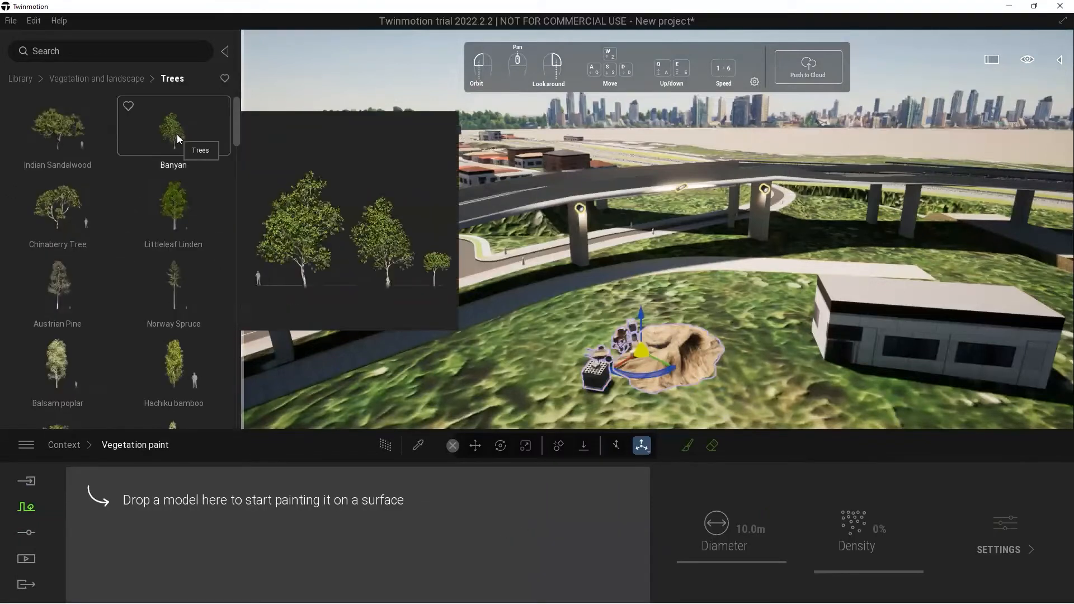
drag(176, 134, 298, 551)
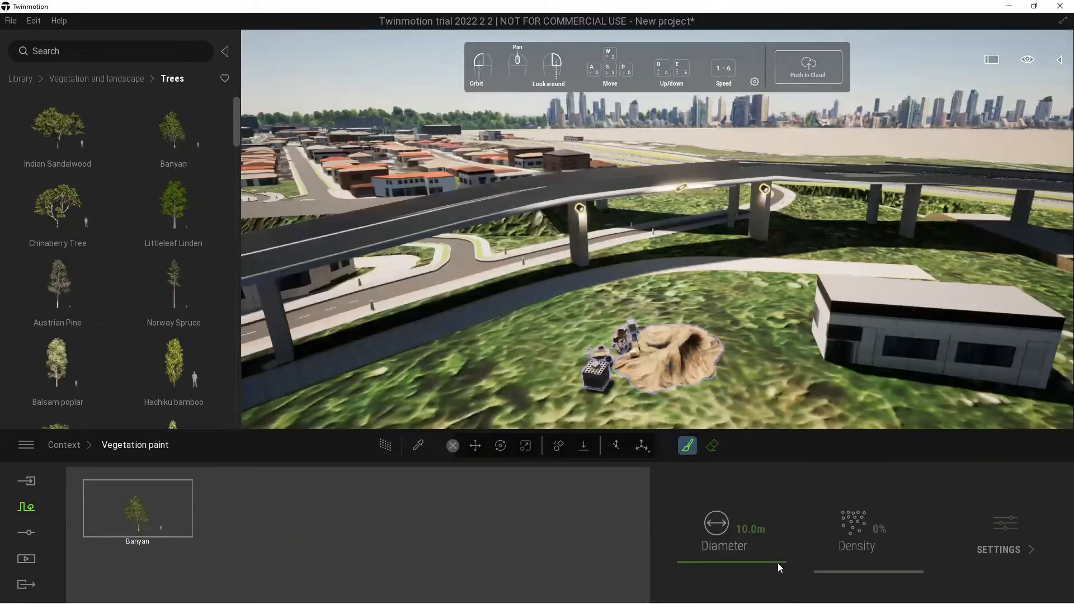
drag(744, 561, 746, 526)
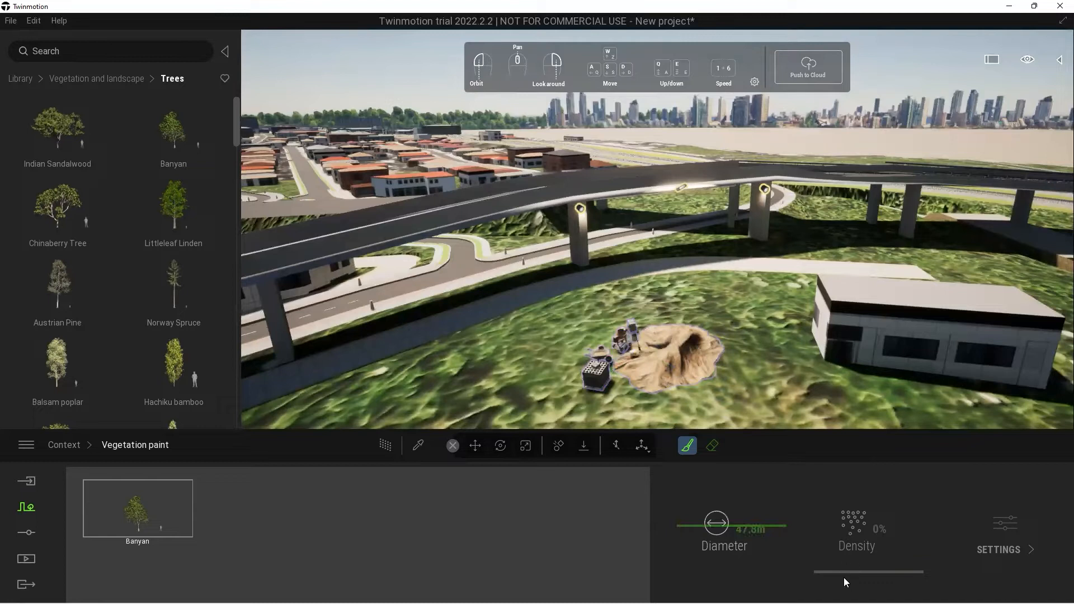
Paint groups of Banyan trees across the large grassy field in front of the long white buildings.
mouse_move(530, 318)
right_down()
mouse_move(380, 381)
mouse_move(714, 249)
right_up()
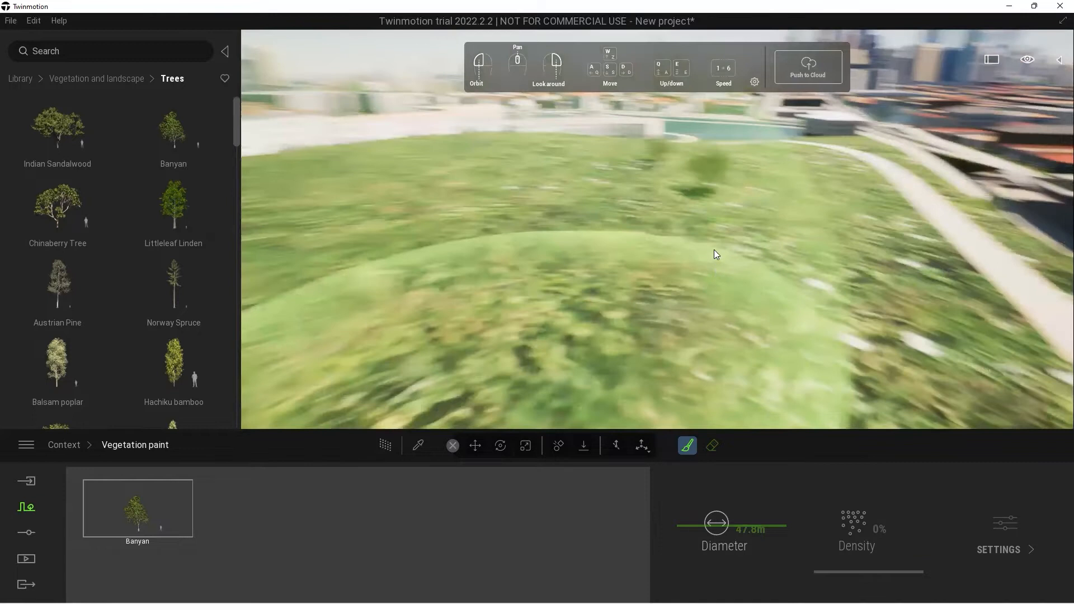
mouse_move(784, 230)
mouse_down()
mouse_move(665, 237)
mouse_move(542, 270)
mouse_move(716, 213)
mouse_up()
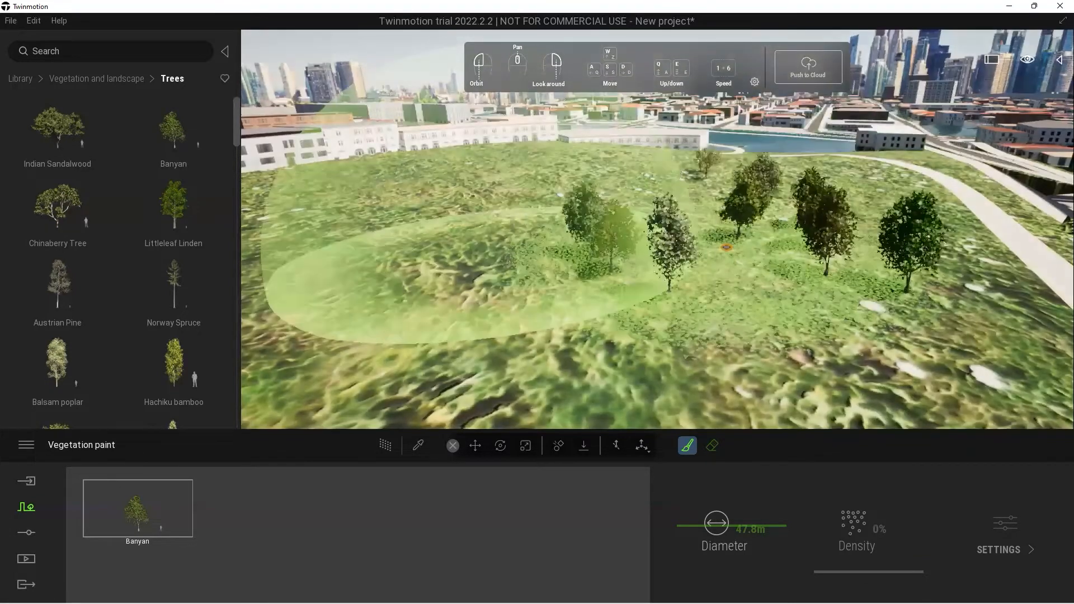
scroll(740, 202, down, 3)
right_drag(741, 202, 708, 183)
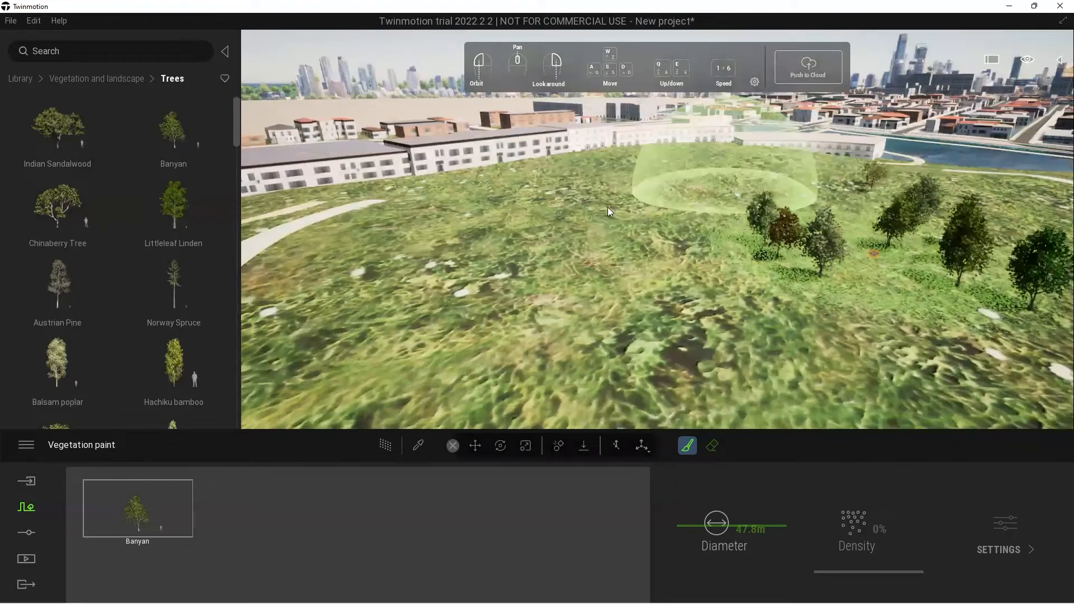
mouse_move(559, 206)
mouse_down()
mouse_move(522, 195)
mouse_move(483, 228)
mouse_up()
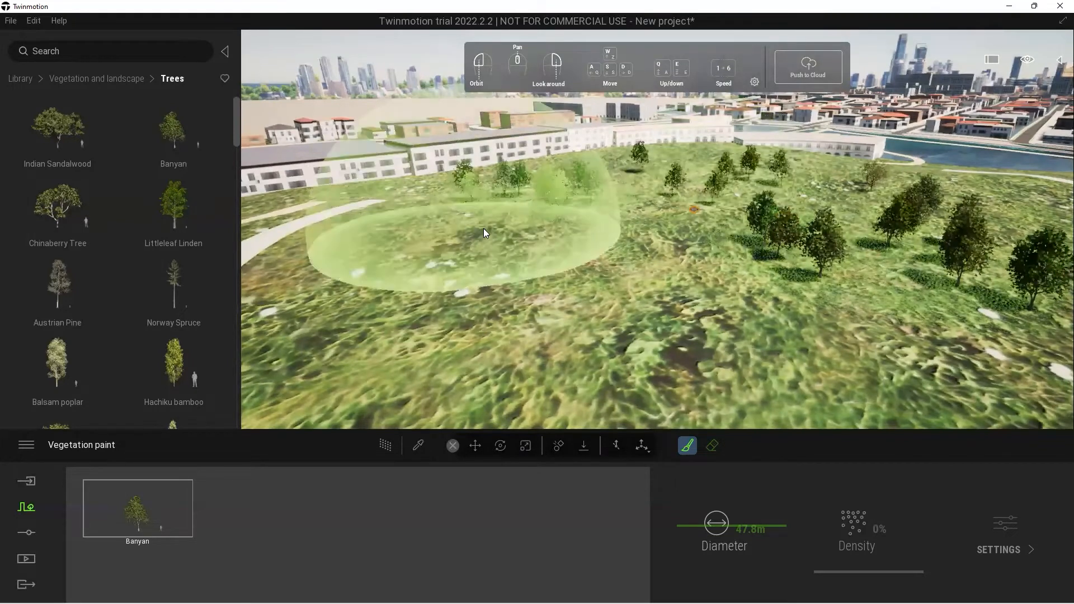
Paint more Banyan trees on the open grass in the middle and near side of the field.
drag(693, 209, 657, 214)
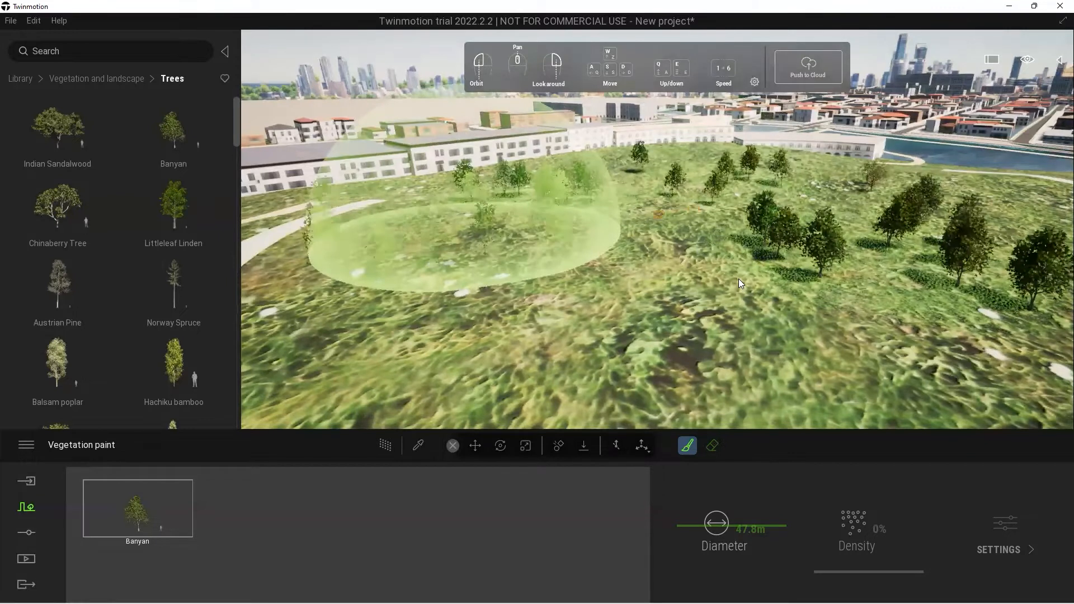
mouse_move(738, 286)
mouse_down()
mouse_move(762, 271)
mouse_move(779, 212)
mouse_move(776, 312)
mouse_up()
scroll(735, 236, down, 5)
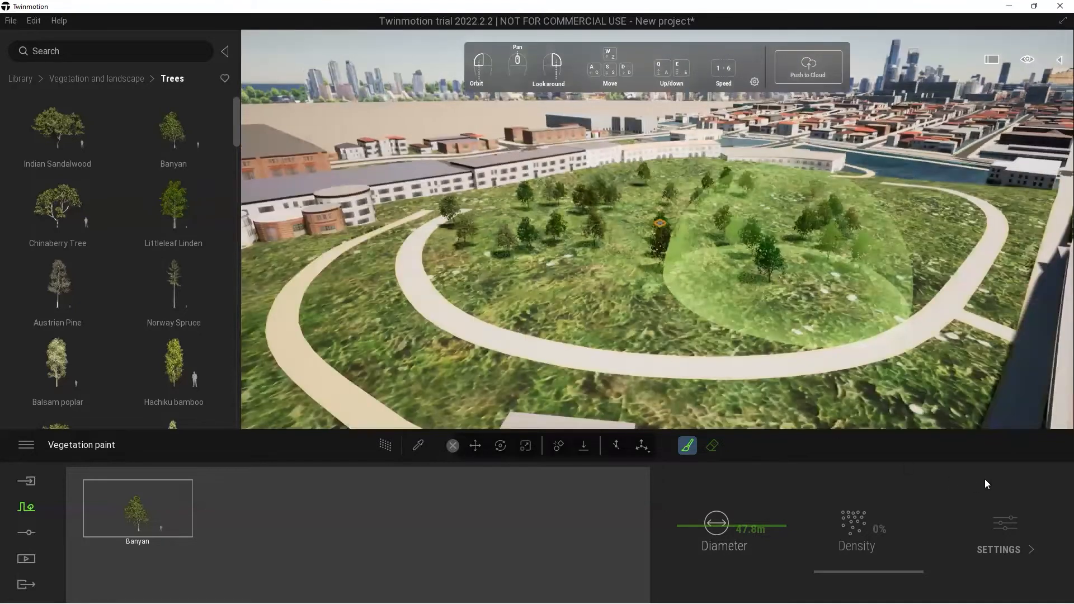
Erase the painted Banyan trees overlapping the near curved path and switch back to the paint brush.
click(712, 445)
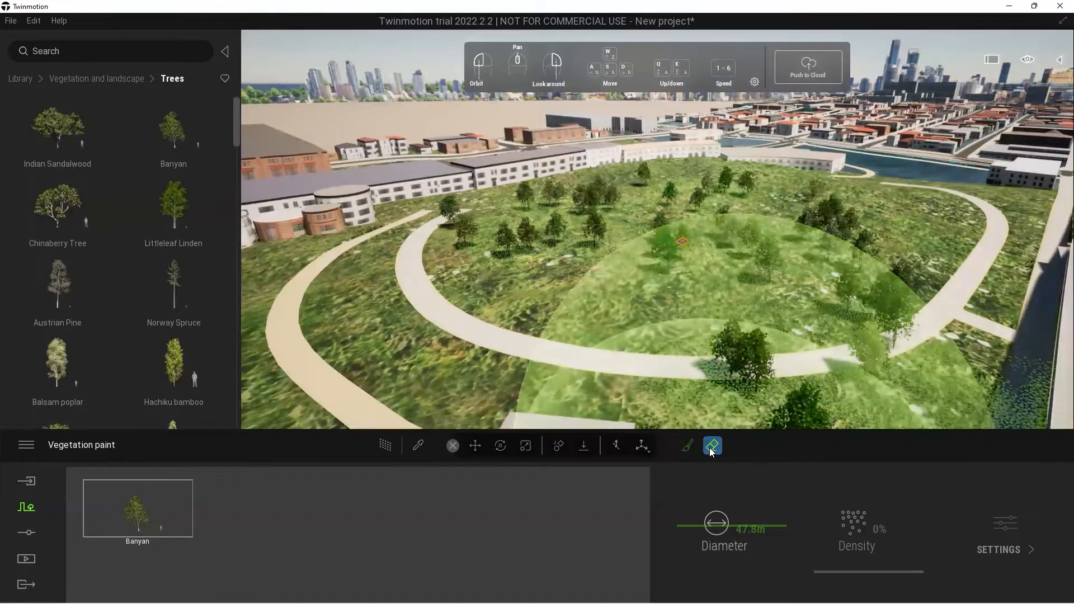
mouse_move(826, 340)
mouse_down()
mouse_move(701, 363)
mouse_move(806, 345)
mouse_up()
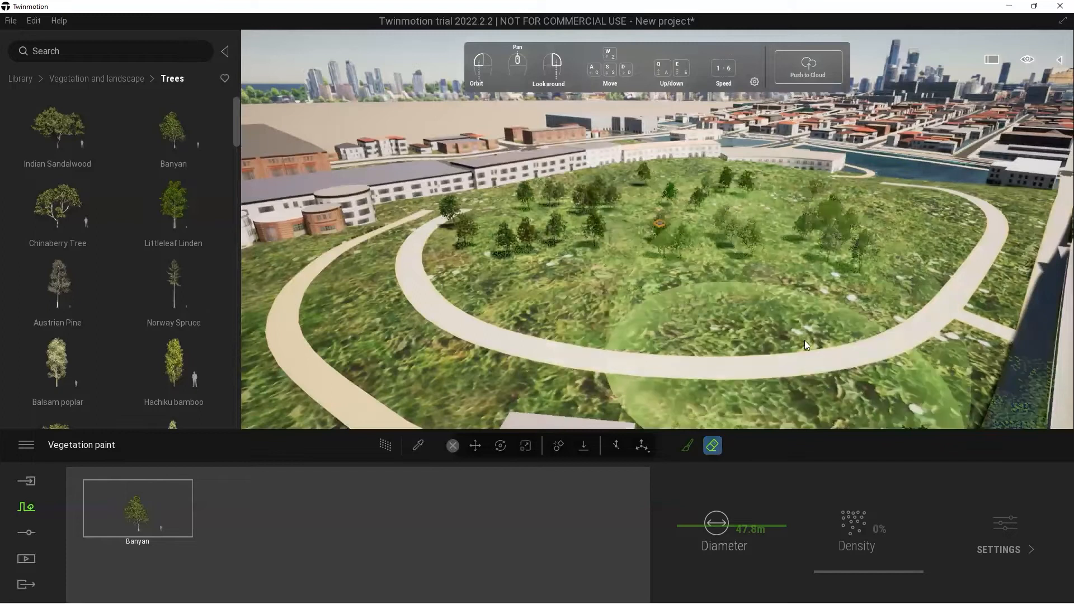
click(687, 446)
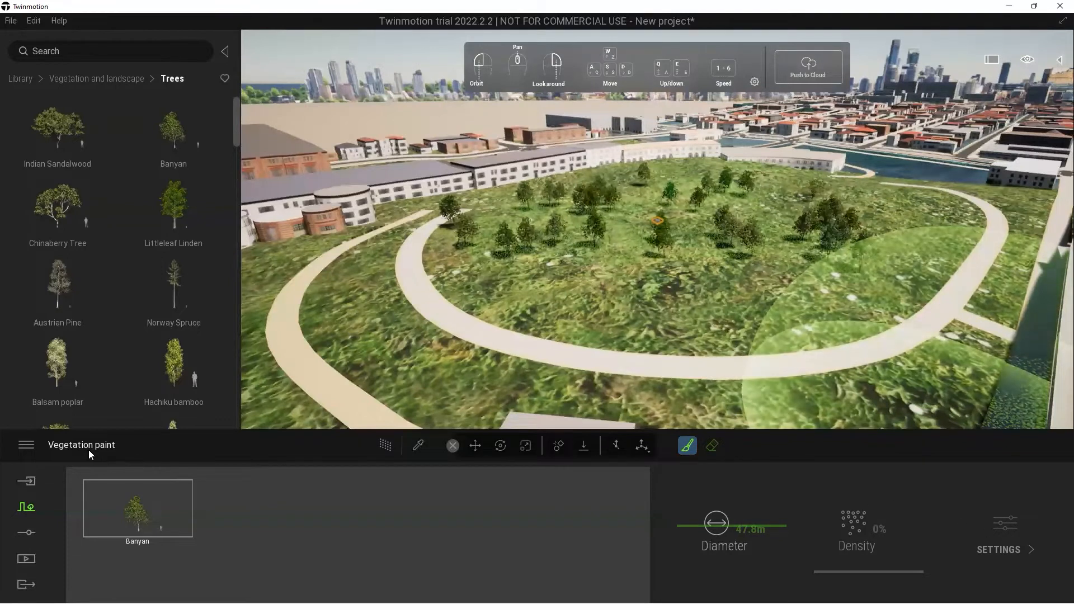
Set up Vegetation scatter with Long grass 01 and activate adding it to surfaces.
click(32, 508)
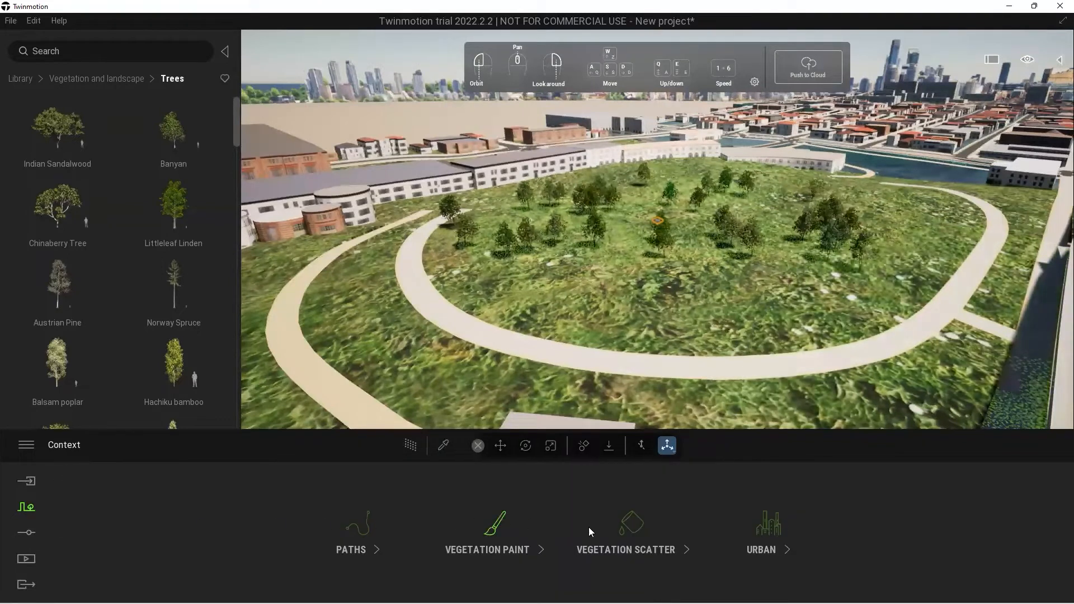
click(639, 528)
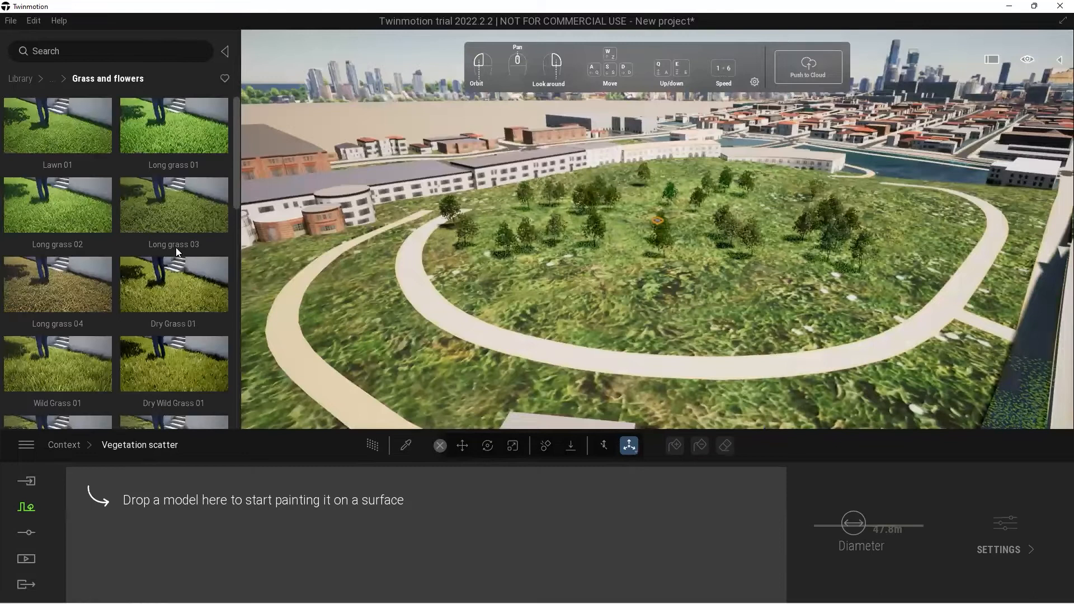
mouse_move(153, 158)
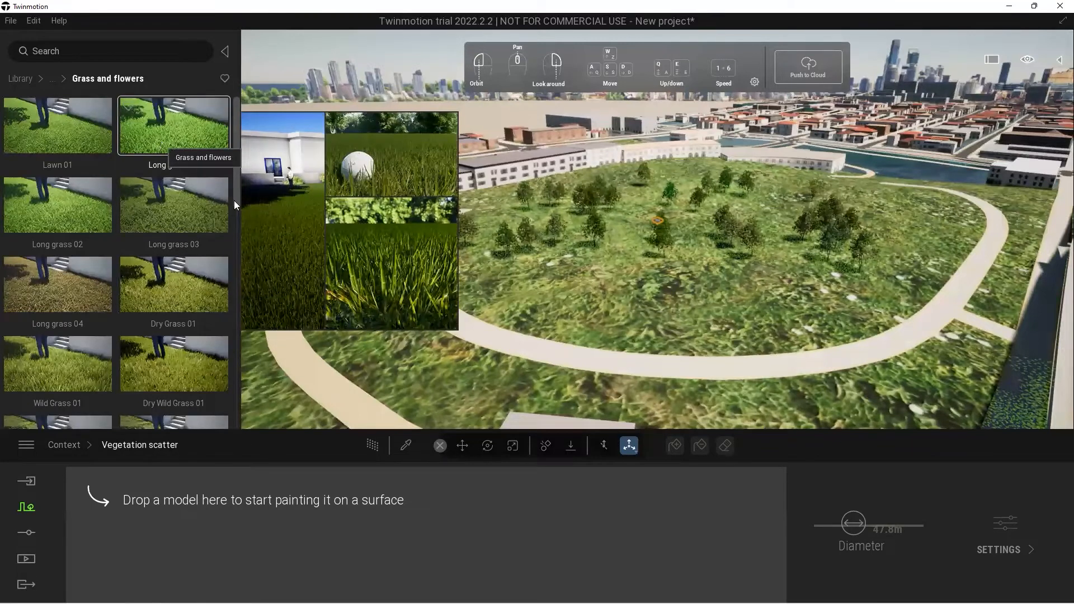
drag(178, 137, 171, 491)
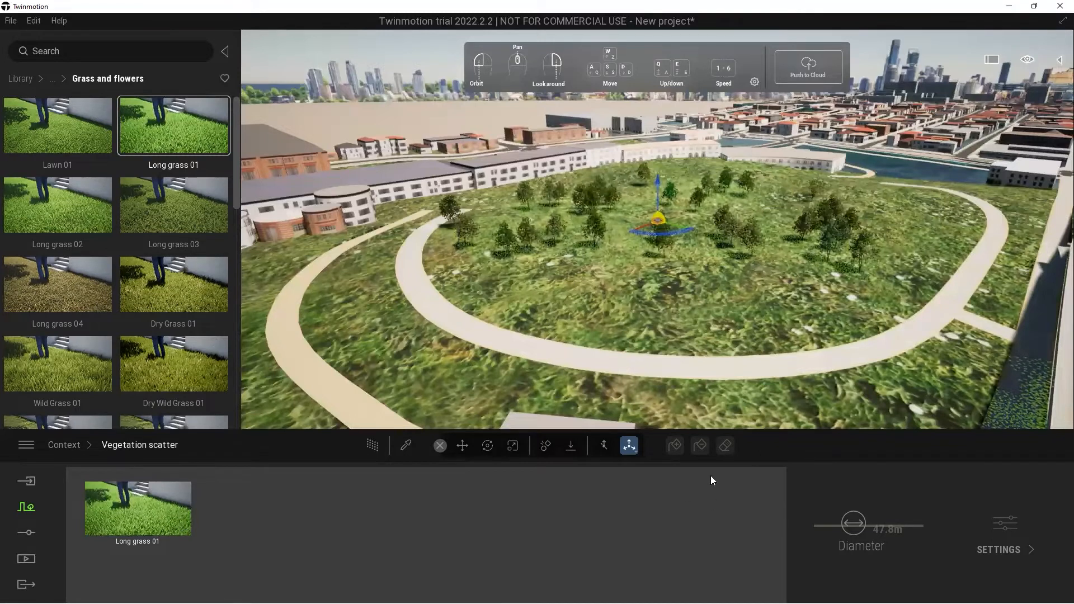
click(141, 497)
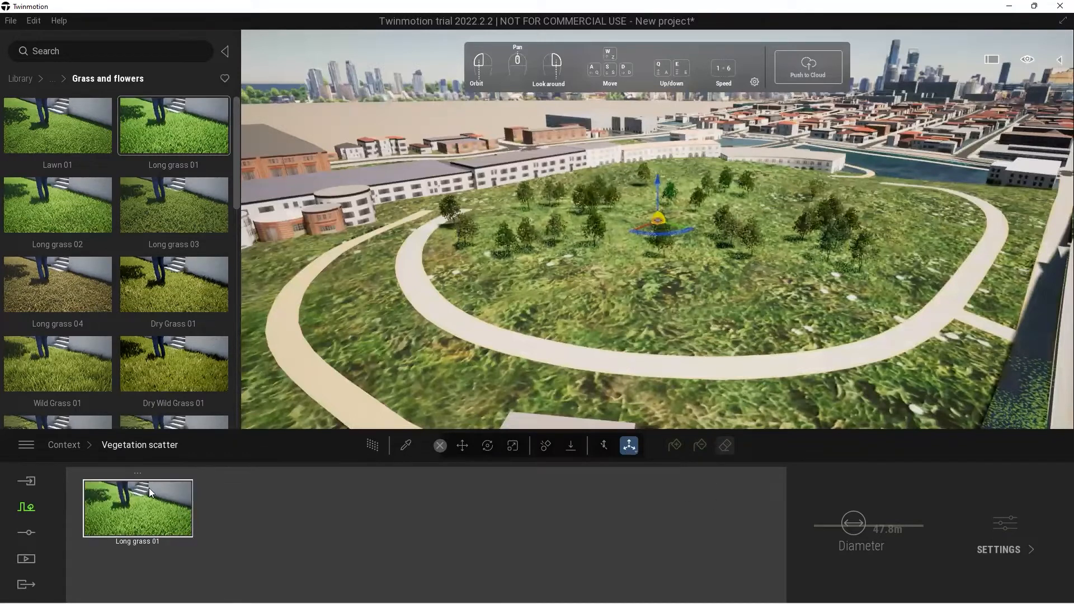
click(676, 446)
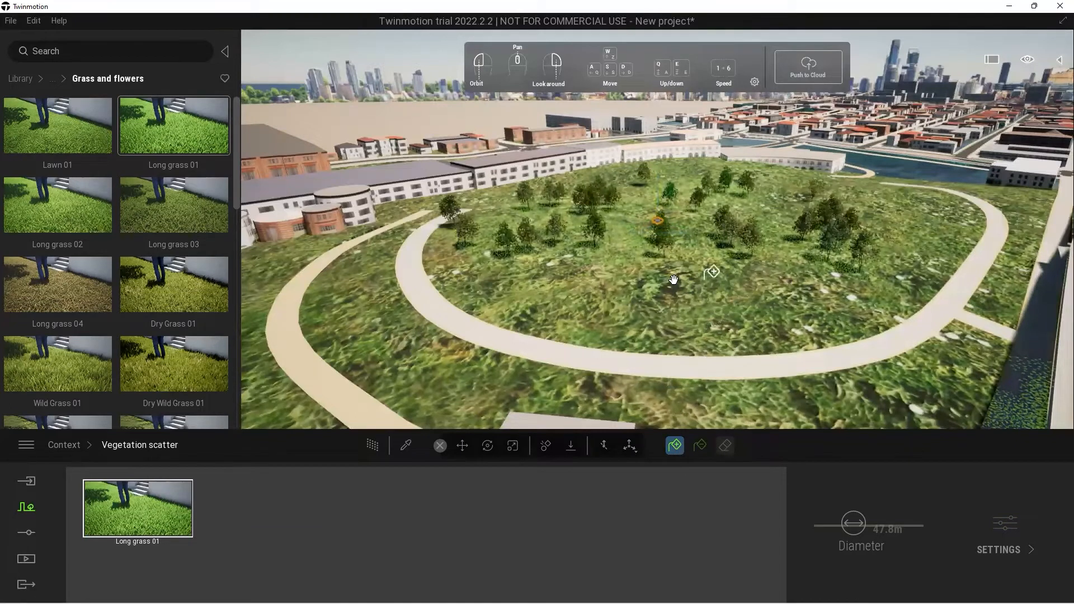
Scatter Long grass 01 on the grassy field beside the painted Banyan trees.
scroll(673, 280, up, 5)
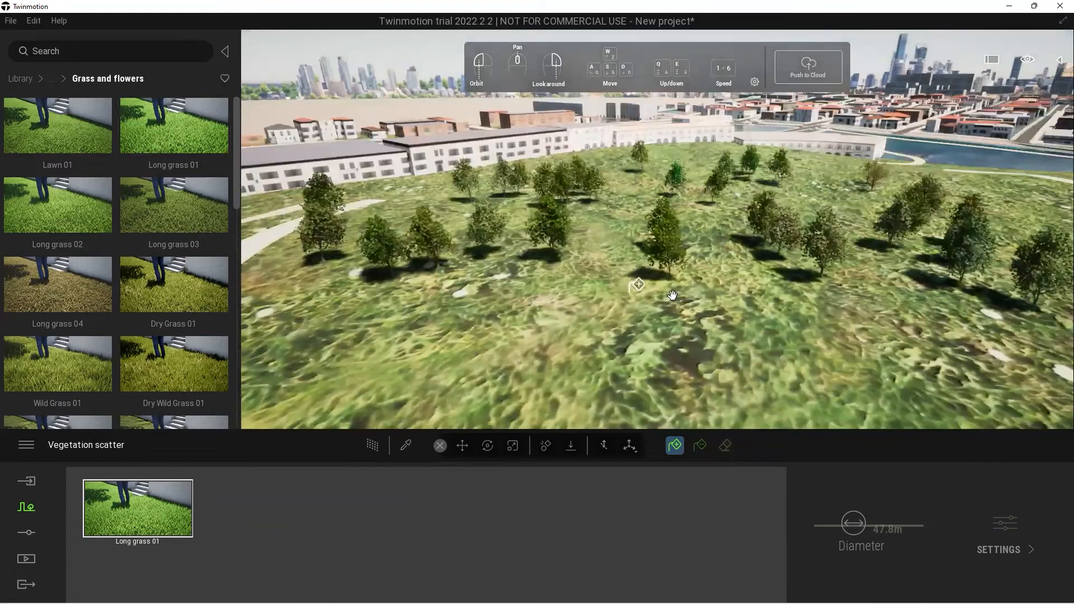
scroll(643, 297, up, 5)
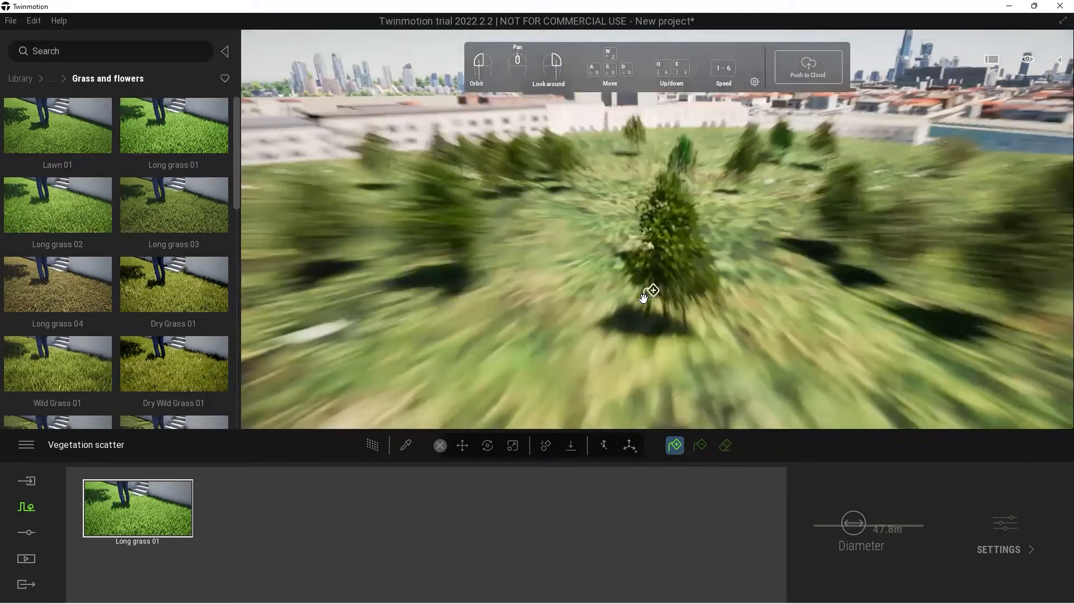
scroll(646, 297, down, 5)
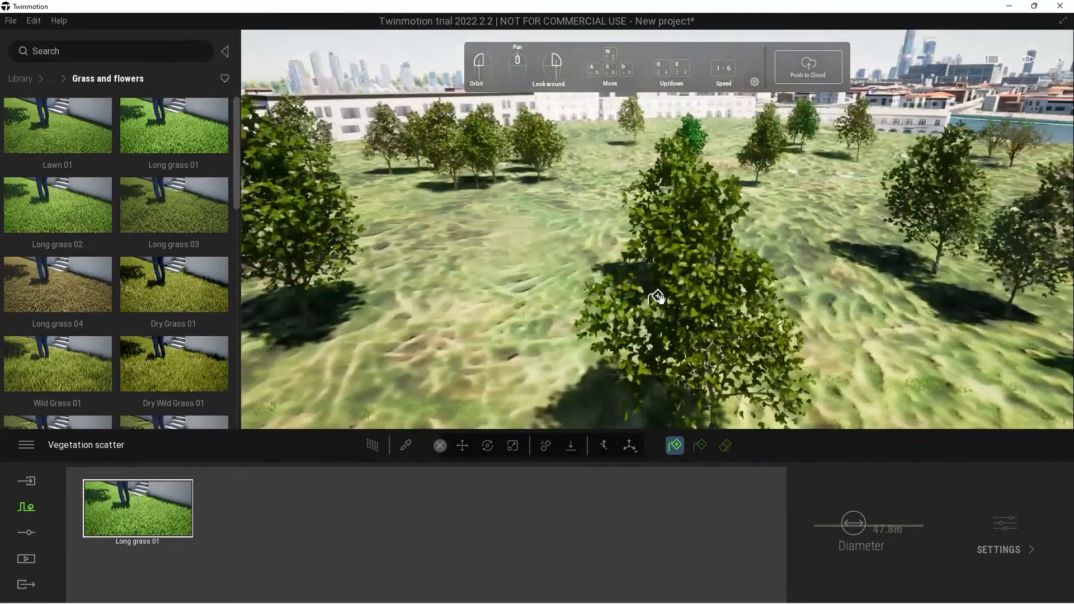
scroll(673, 279, up, 3)
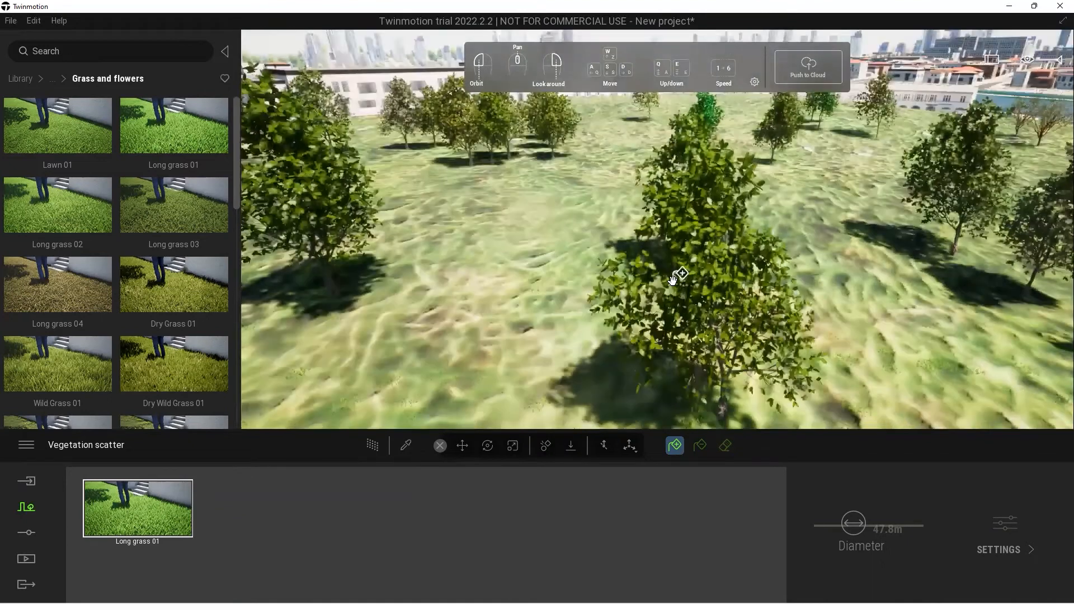
right_drag(674, 281, 673, 278)
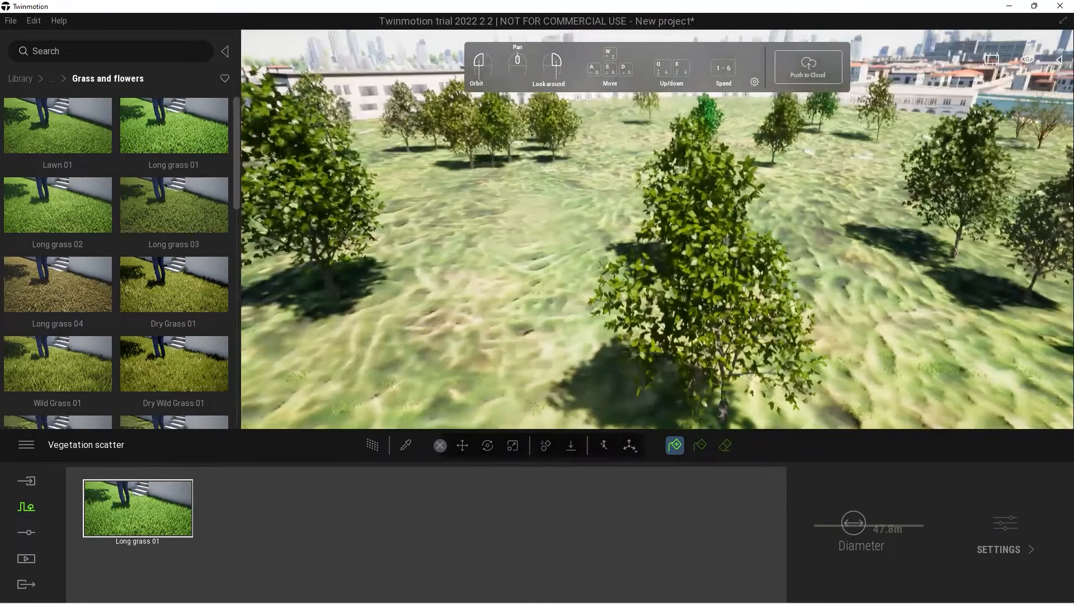
right_drag(601, 266, 597, 310)
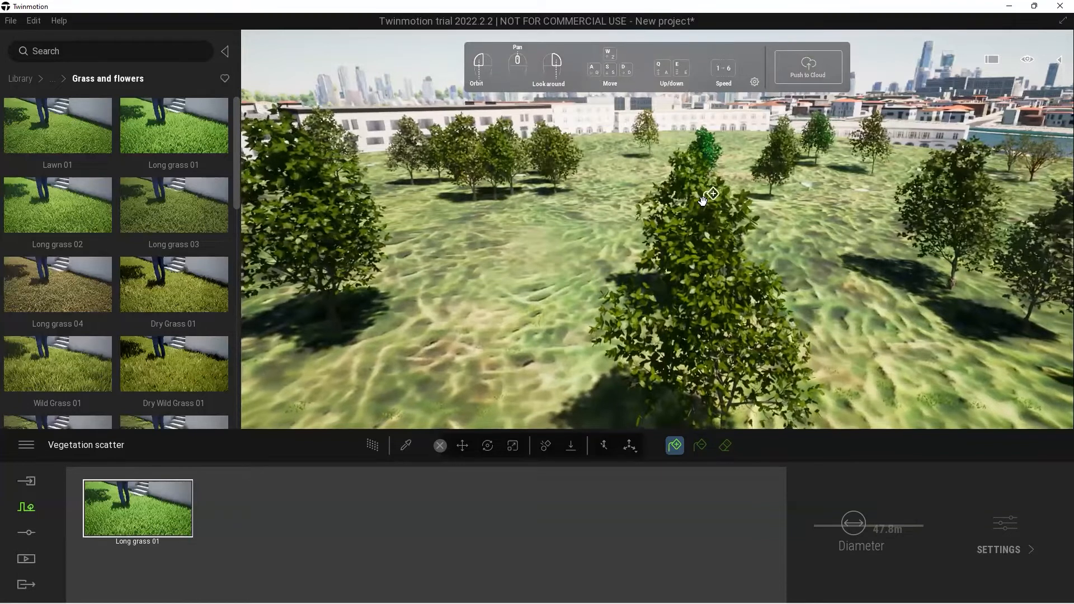
mouse_move(623, 273)
right_down()
mouse_move(665, 305)
mouse_move(623, 263)
right_up()
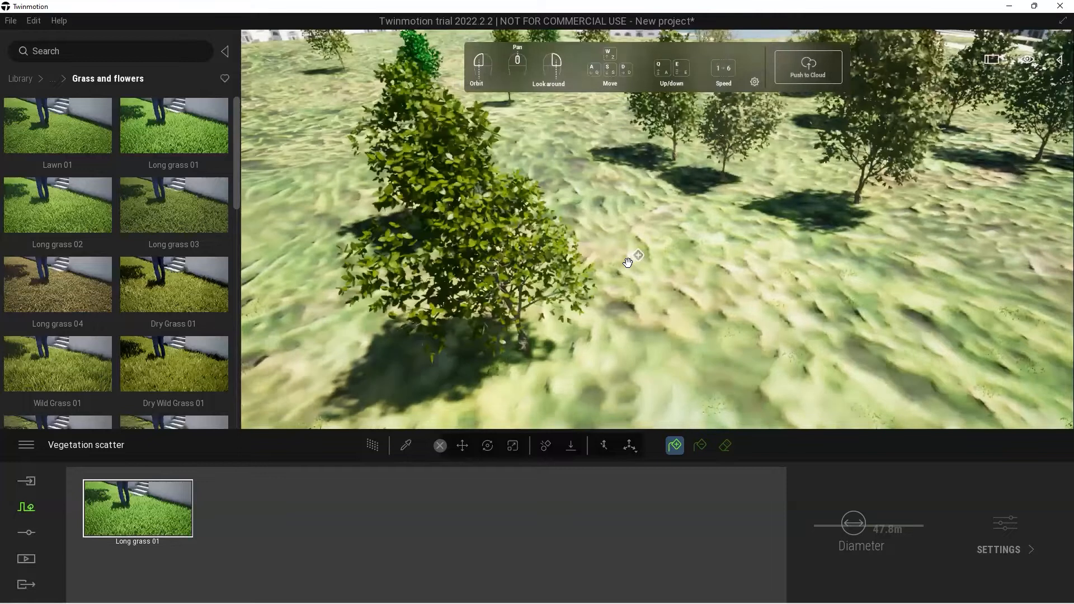
scroll(628, 263, down, 2)
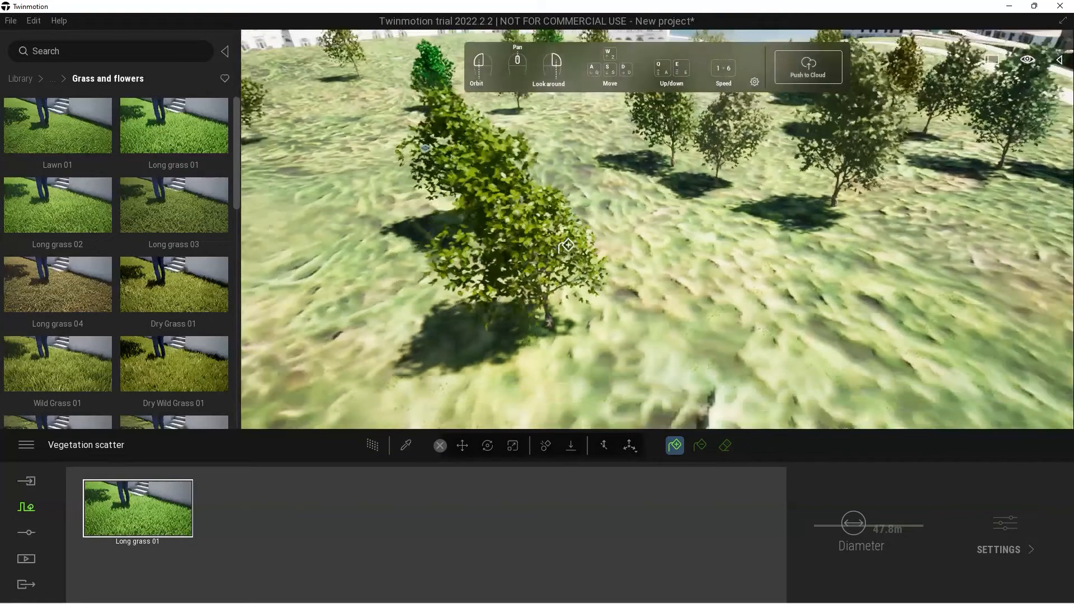
scroll(582, 260, up, 2)
scroll(582, 260, down, 1)
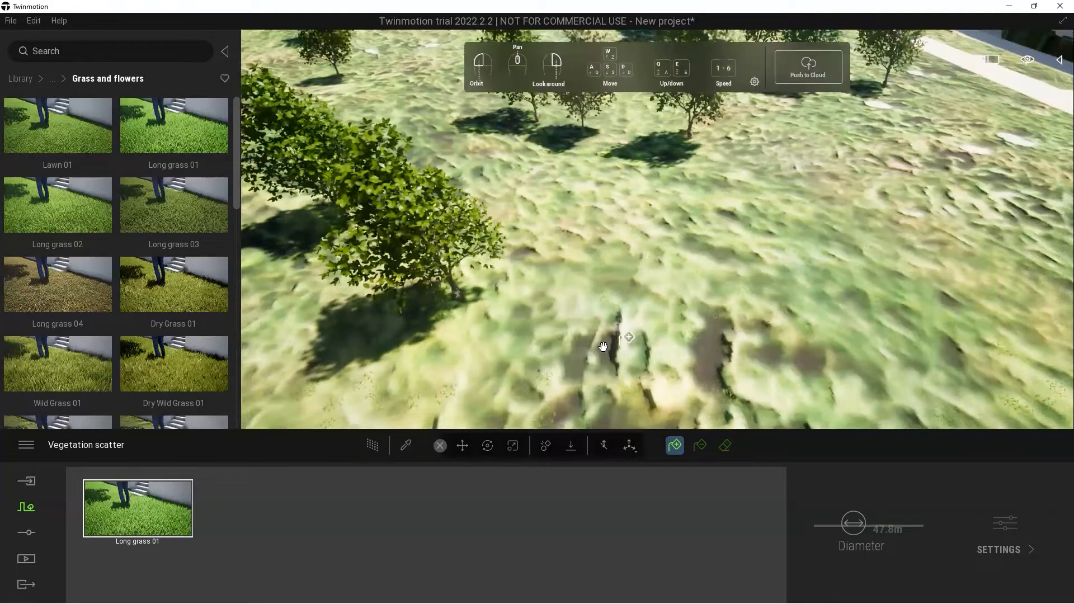
click(618, 318)
Look over the Context tools and the Renderer settings.
click(25, 510)
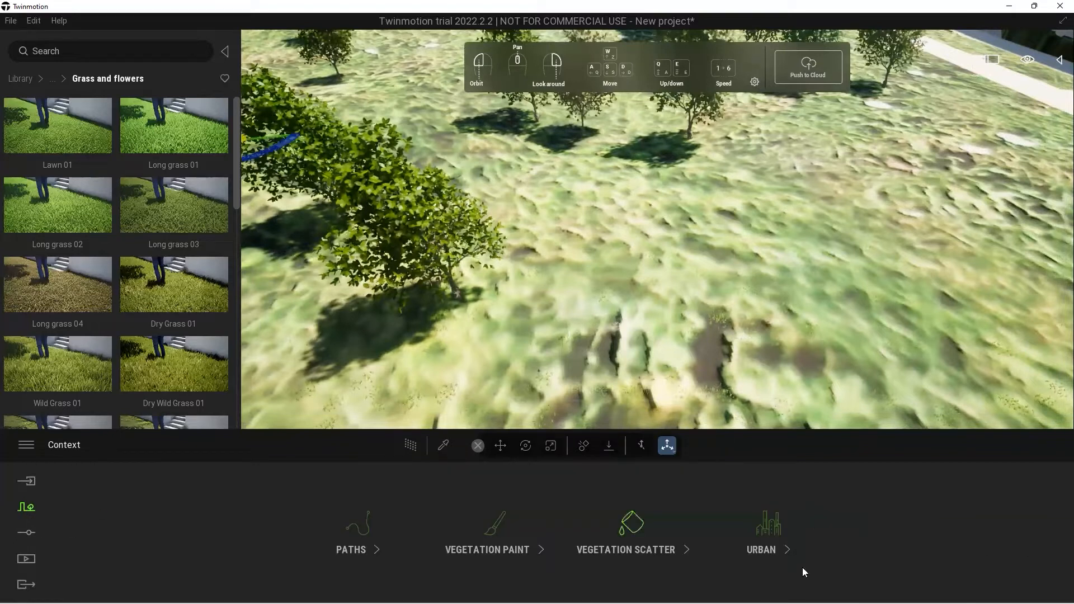
click(24, 535)
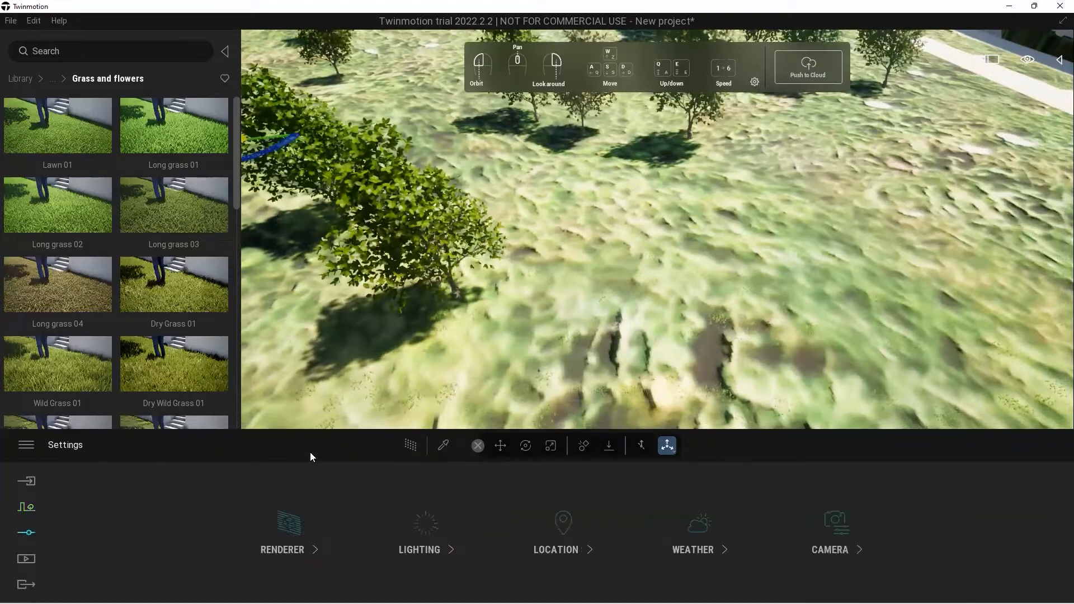
click(298, 528)
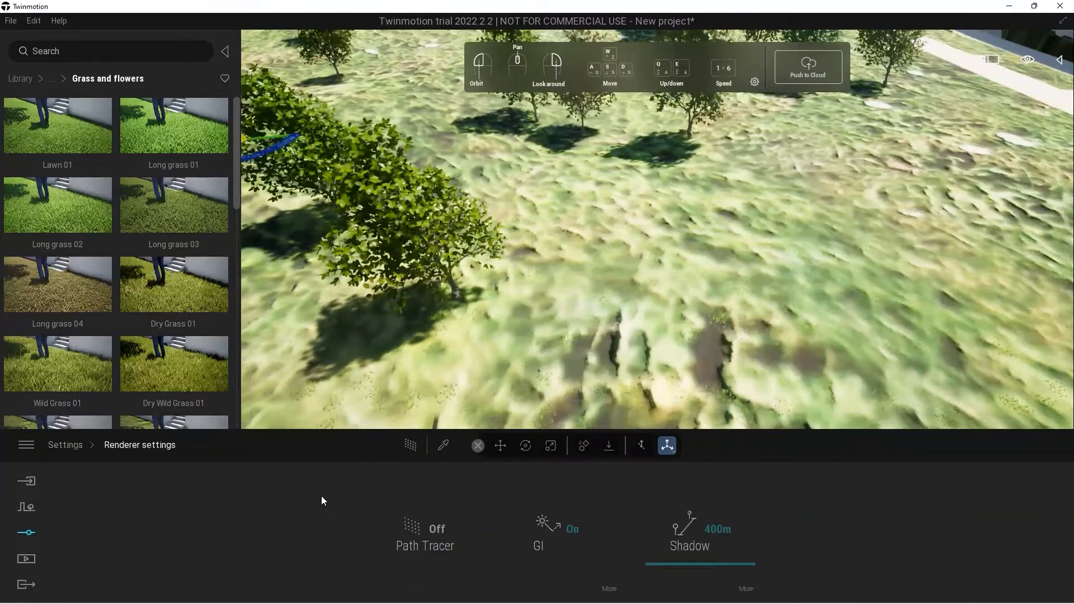
click(22, 533)
Set the lighting environment to Sky Light HDRI.
click(424, 524)
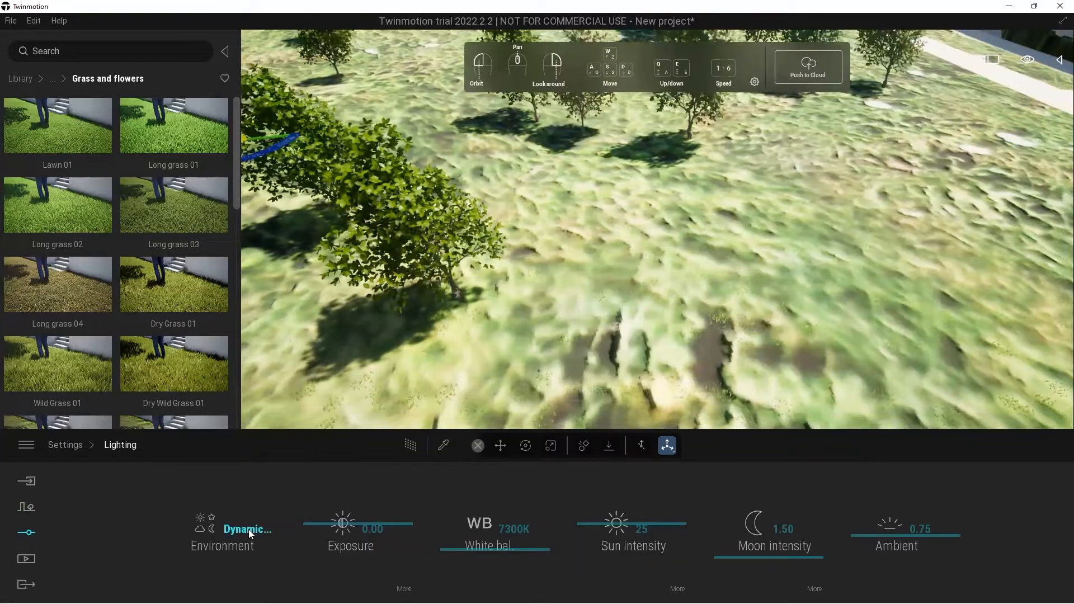
right_drag(536, 355, 341, 204)
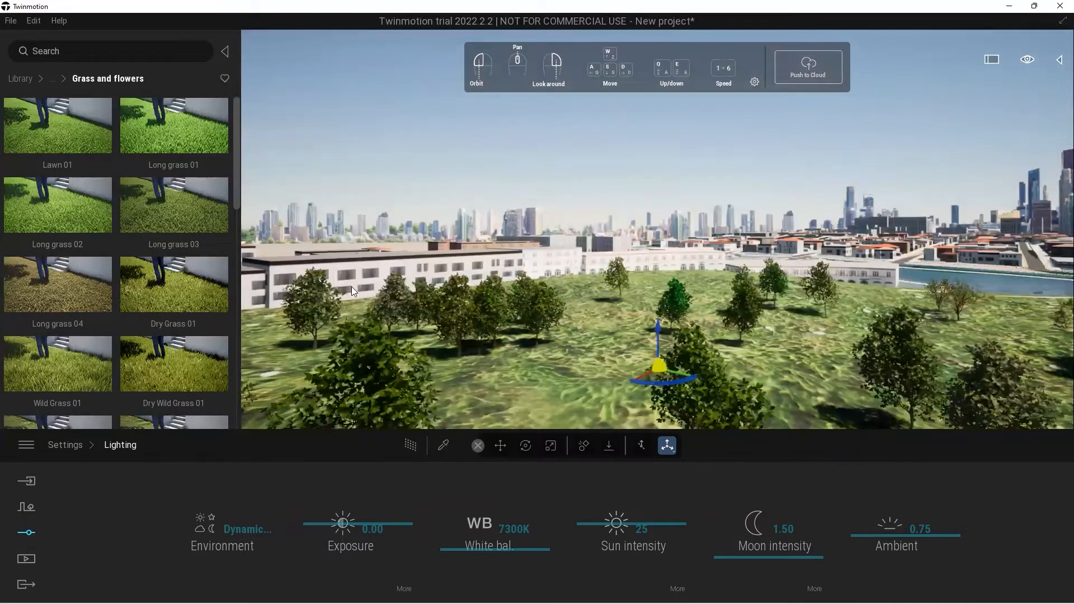
click(242, 527)
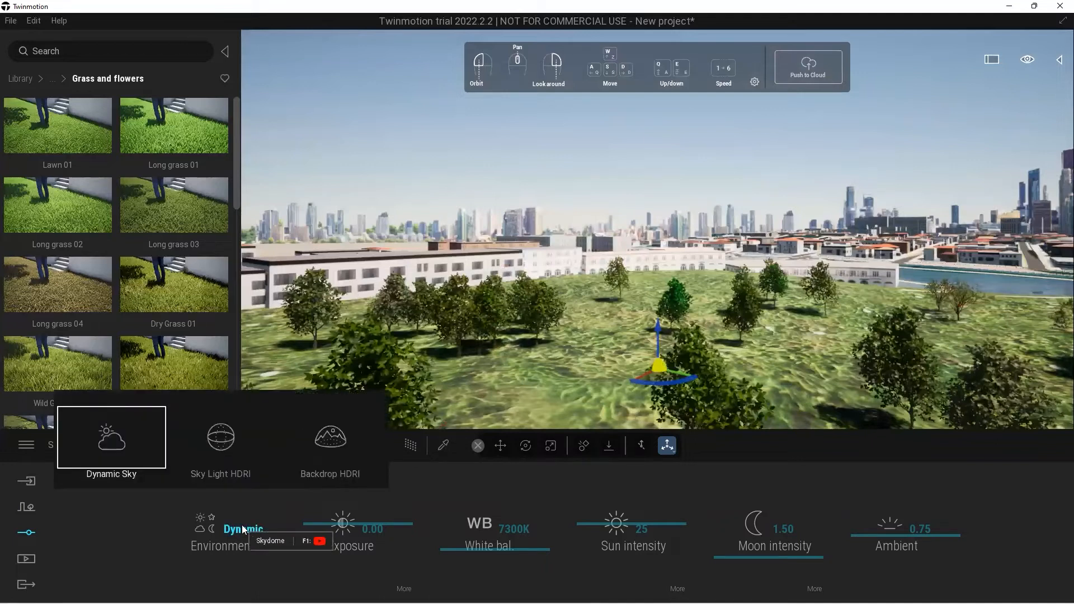
click(25, 528)
click(422, 522)
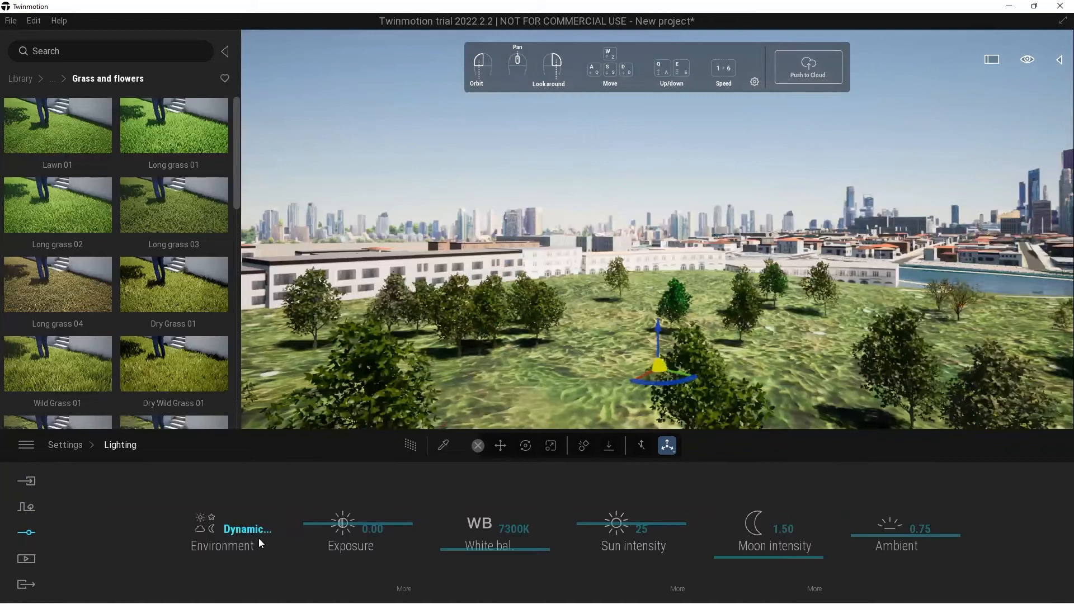
click(246, 528)
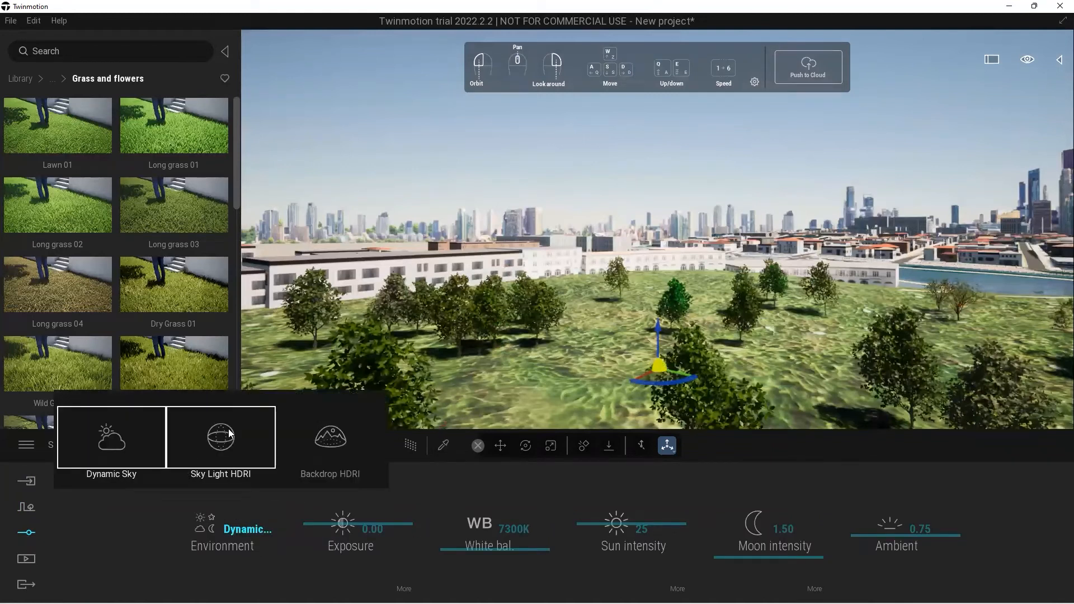
click(214, 444)
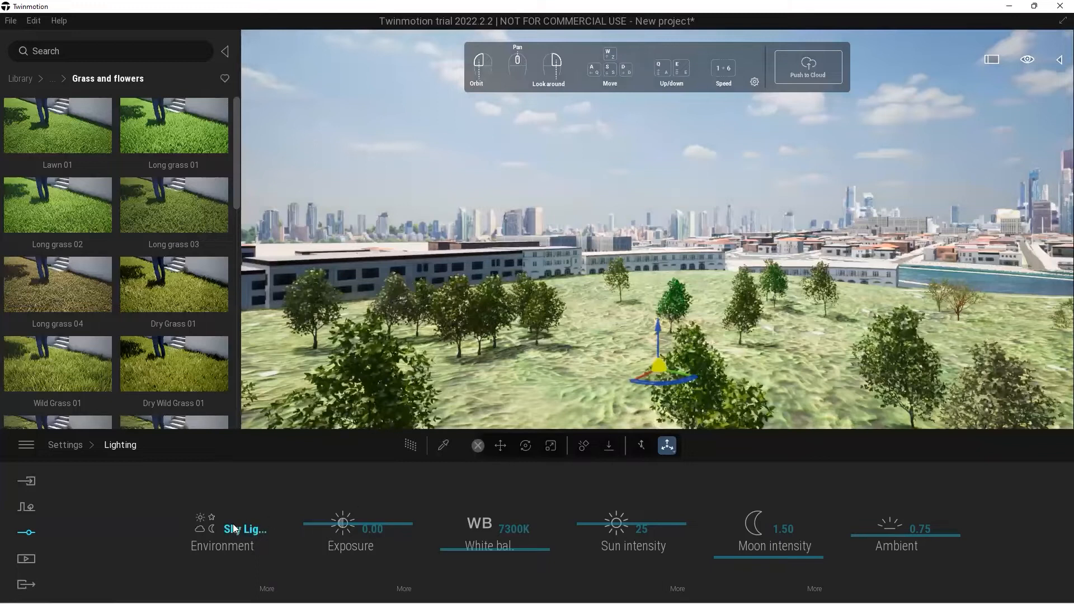
Set the lighting exposure to 0.02, the sun intensity to 20 and the ambient to 0.79.
click(378, 530)
mouse_move(318, 524)
mouse_down()
mouse_move(316, 509)
mouse_move(319, 523)
mouse_up()
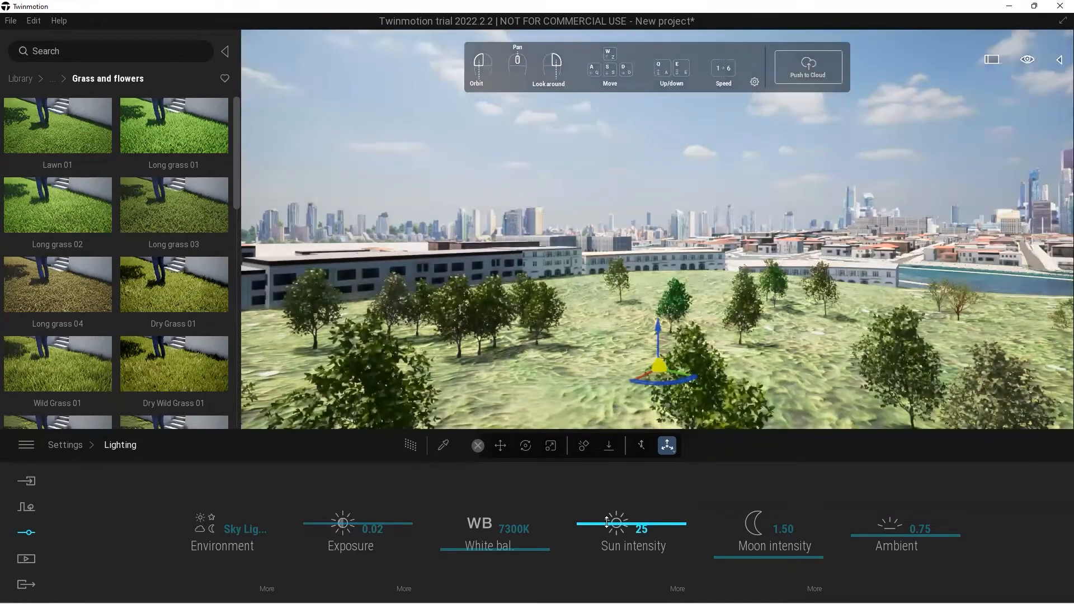
drag(609, 525, 613, 539)
drag(882, 543, 884, 538)
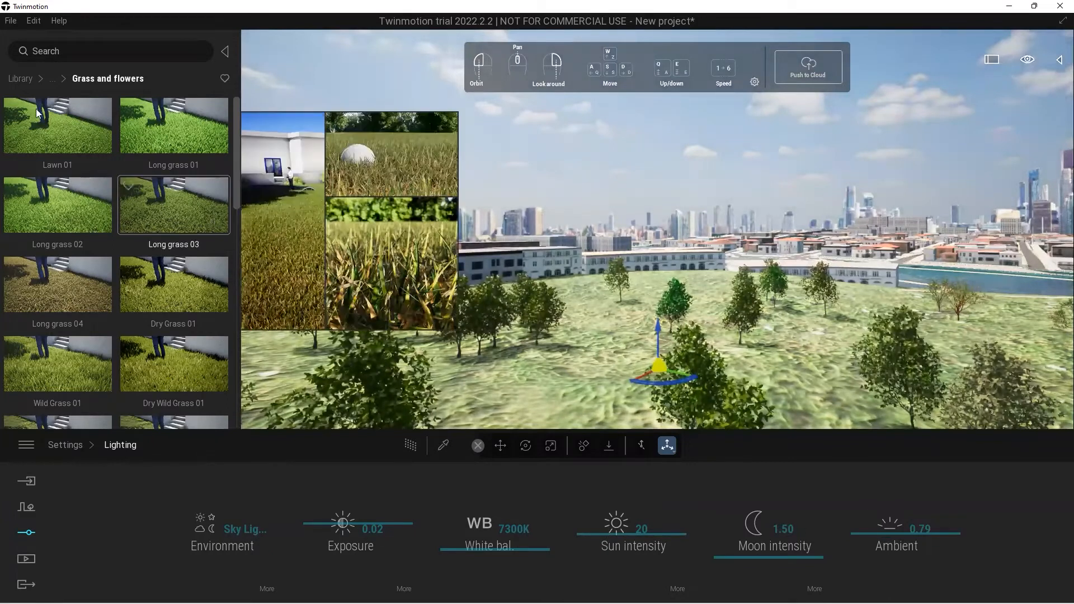
Try to apply the MoAf Cloudy 04 and MoAf Cloudy 03 HDRI skies from the cloudy morning and afternoon collection to the scene.
click(22, 78)
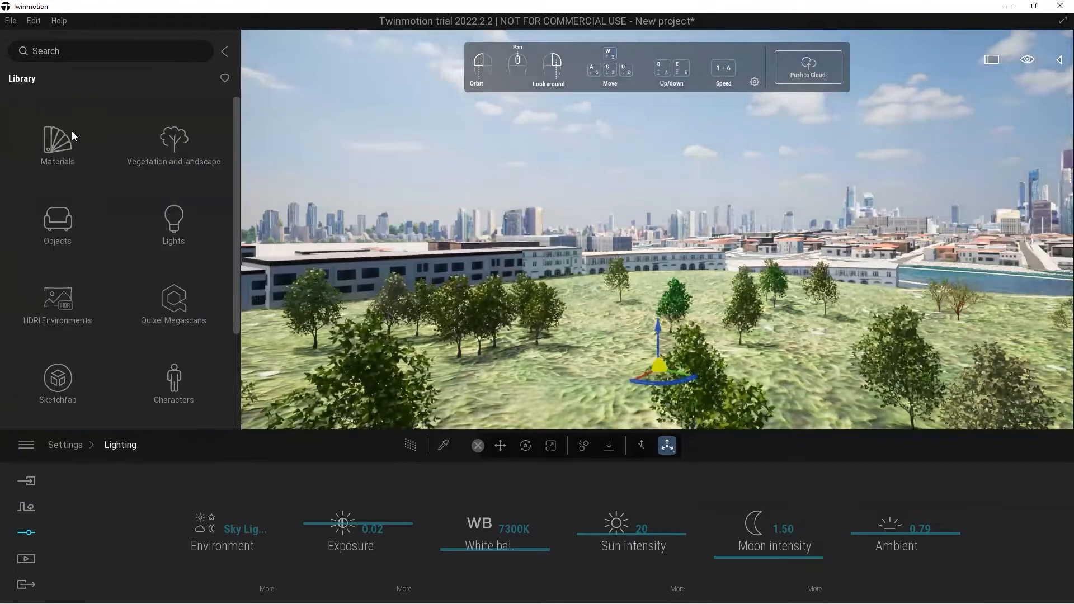
scroll(146, 276, down, 1)
click(64, 267)
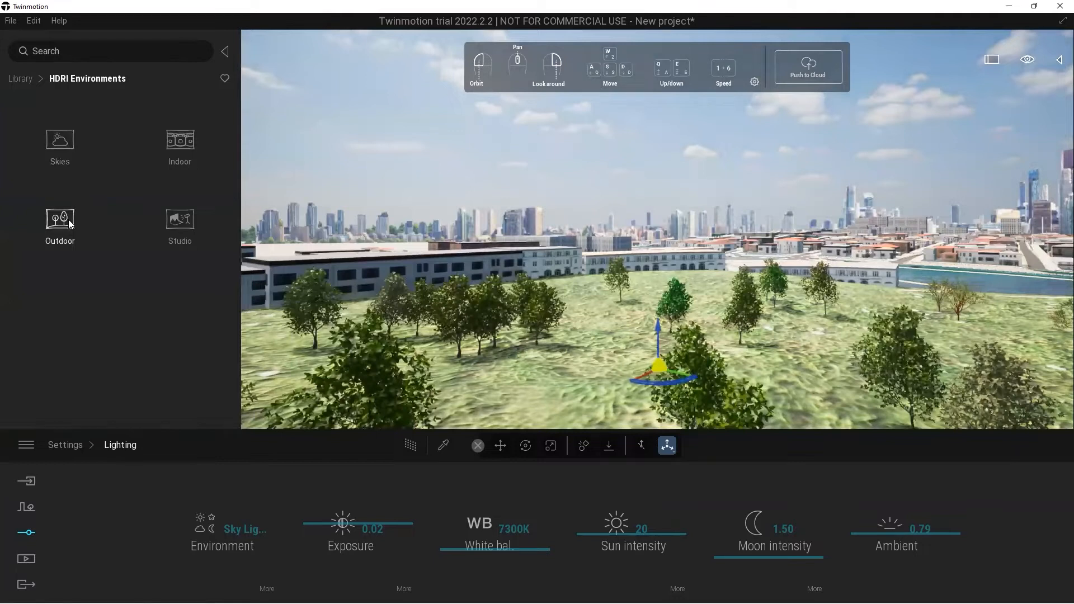
click(53, 156)
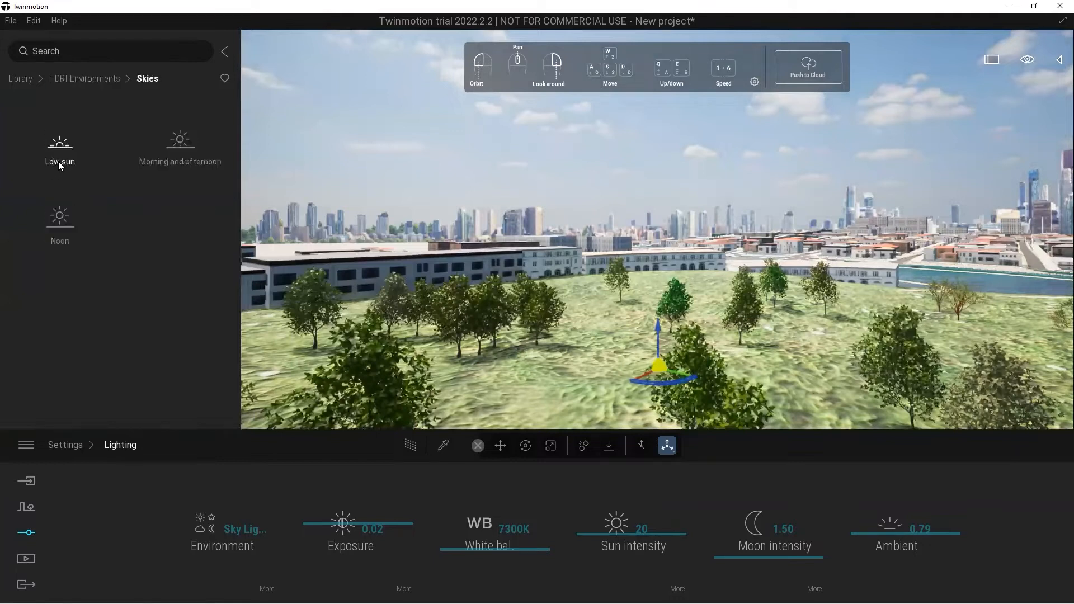
click(175, 159)
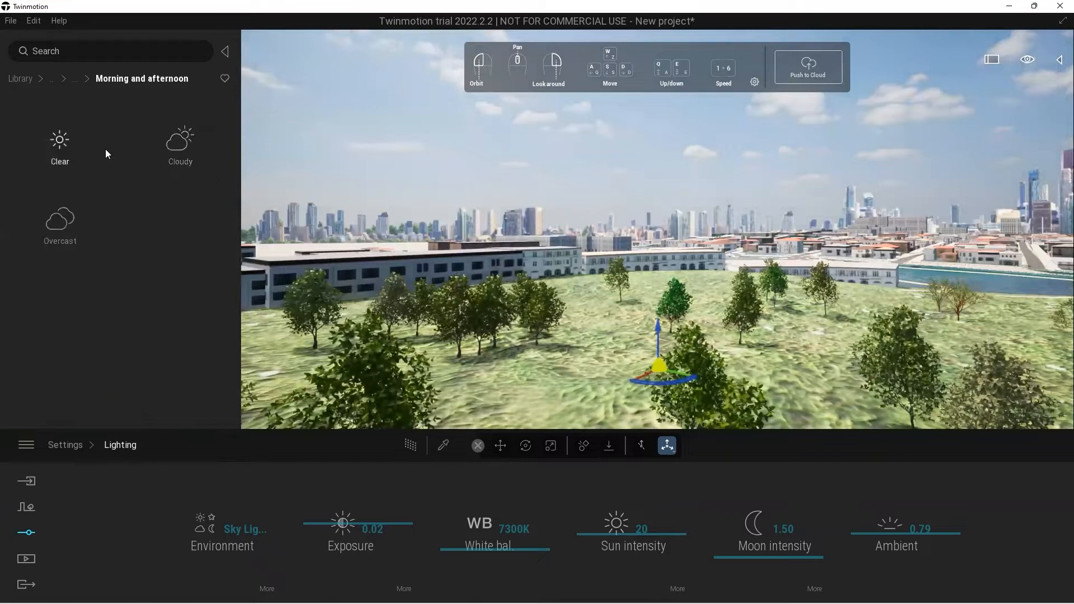
click(179, 152)
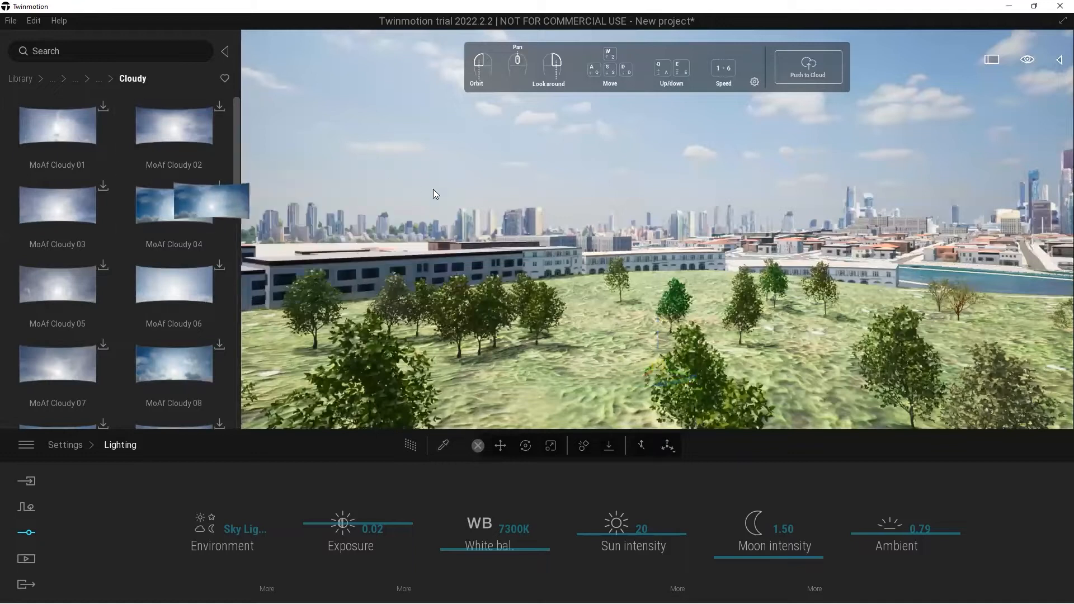
mouse_move(169, 192)
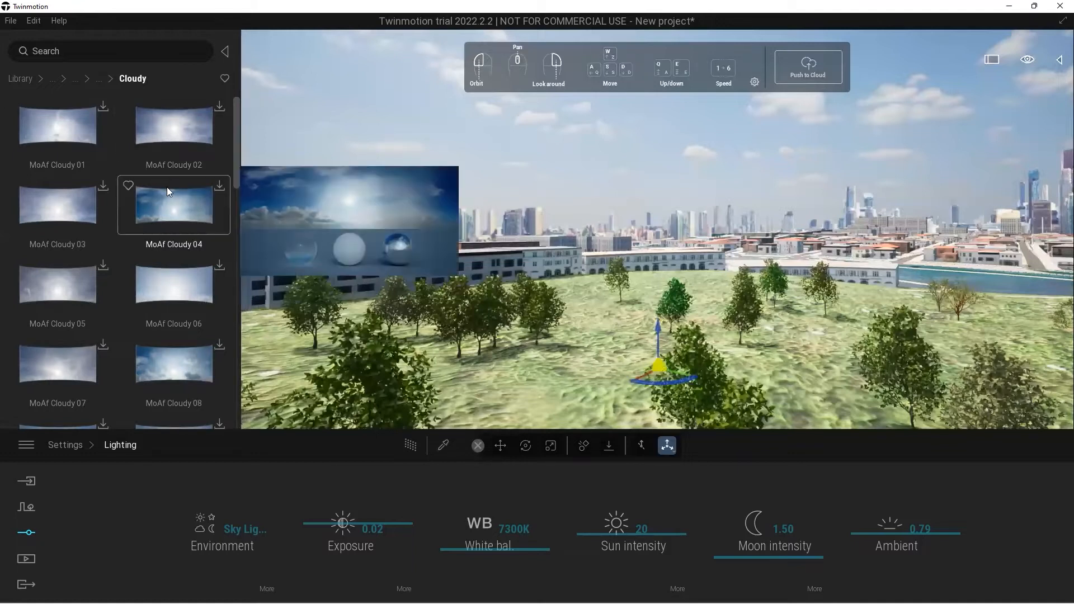
mouse_move(107, 186)
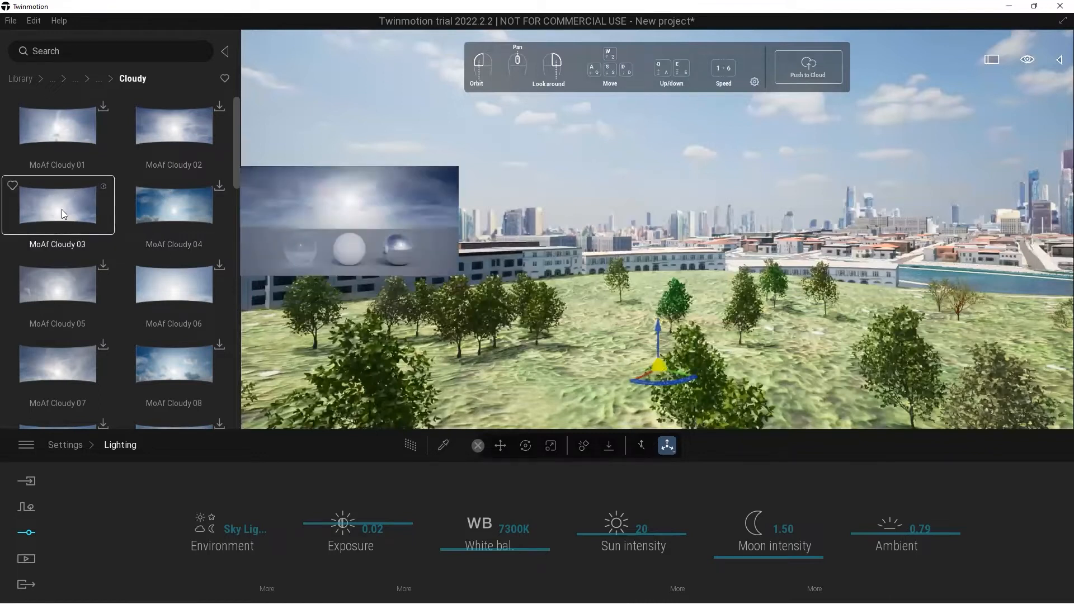
drag(166, 205, 366, 161)
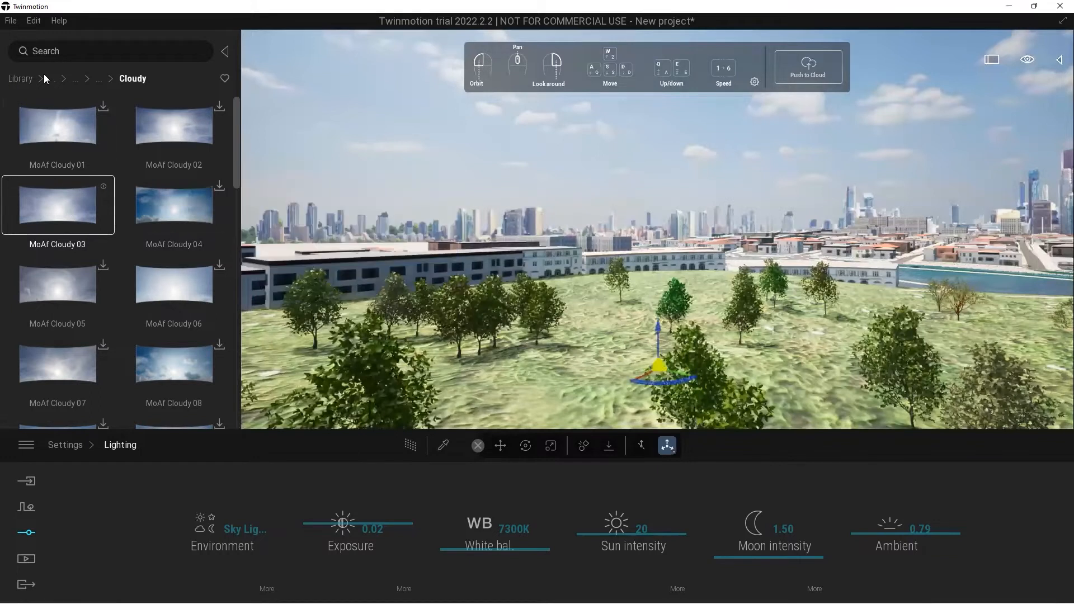
Try to apply the outdoor HDRI environments Zhengyang Gate and Woods to the scene.
click(78, 76)
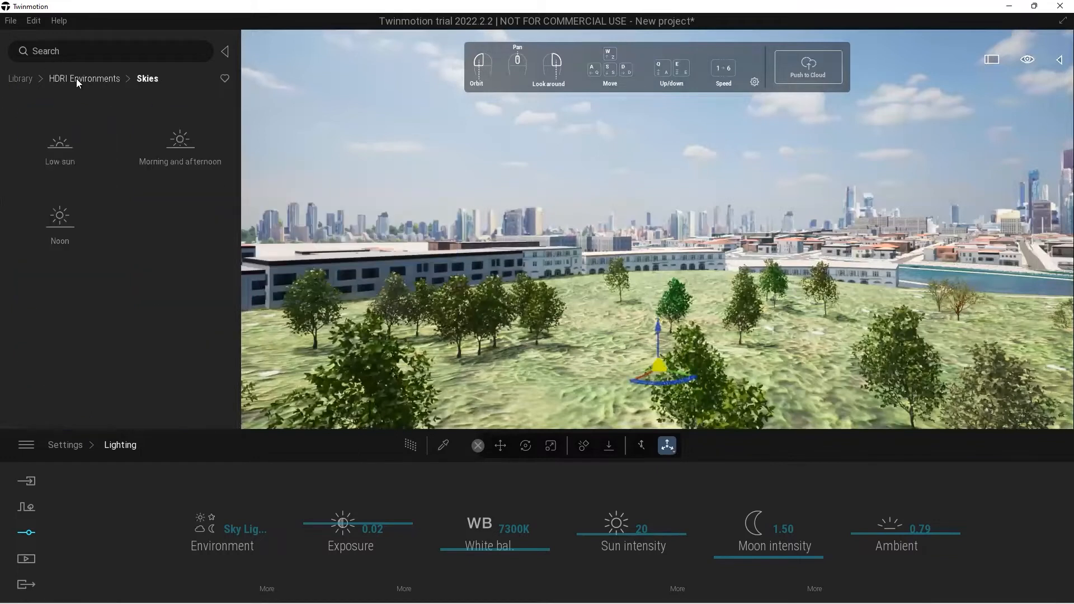
click(68, 77)
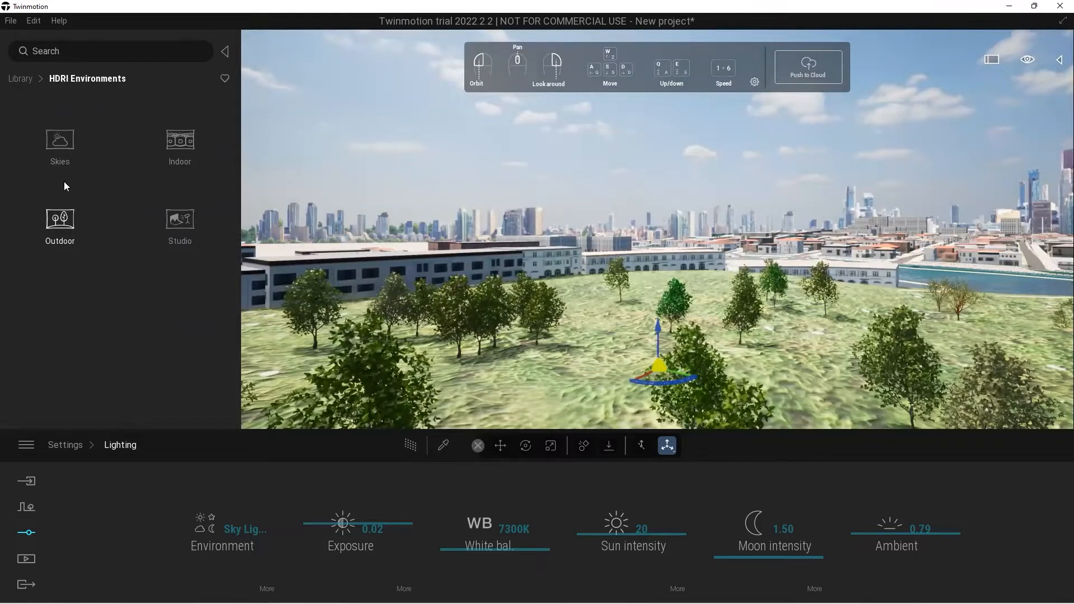
click(66, 221)
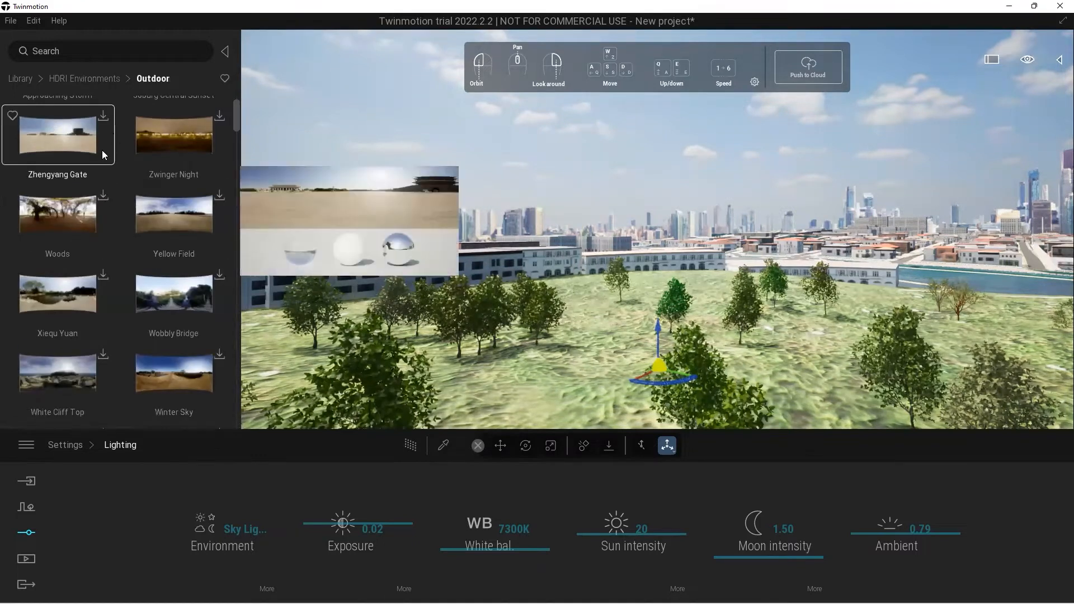
mouse_move(175, 151)
mouse_move(175, 270)
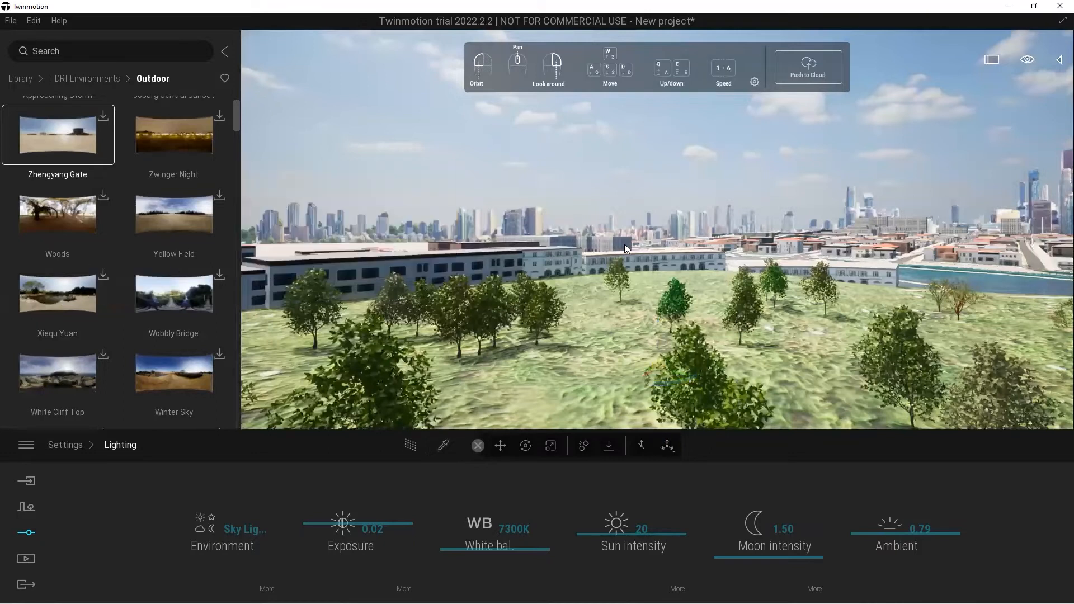
click(104, 196)
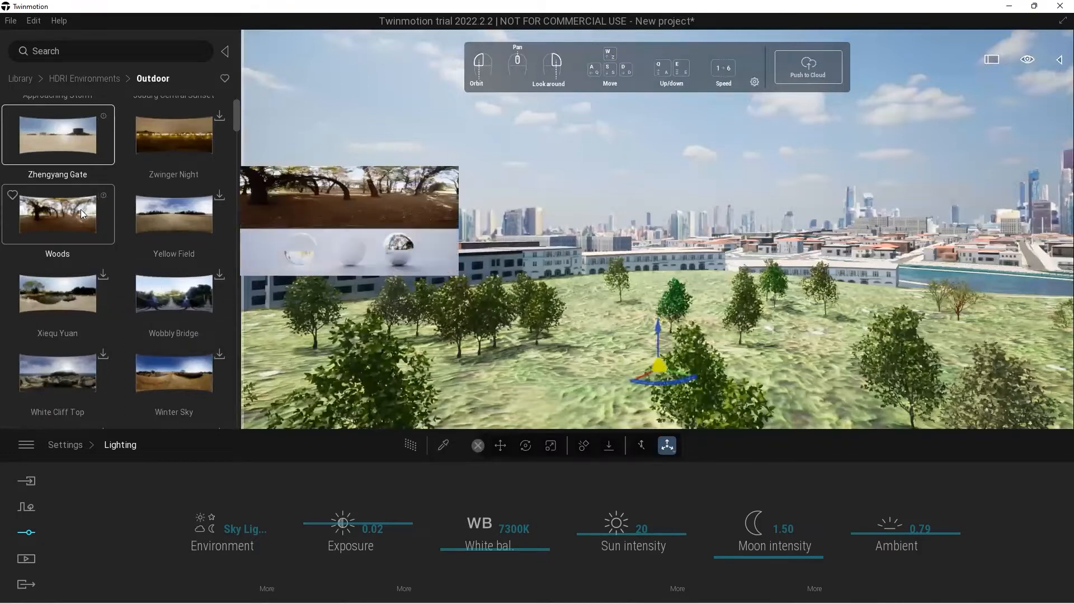
click(89, 208)
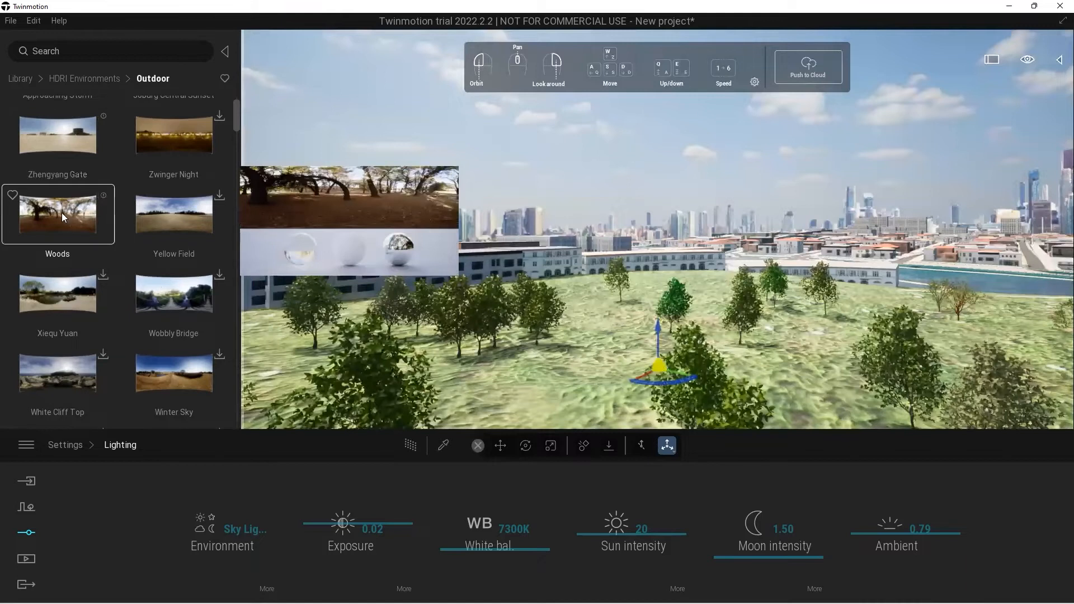
Apply the Approaching Storm outdoor HDRI environment to the scene and inspect the sky around the city.
scroll(84, 194, up, 1)
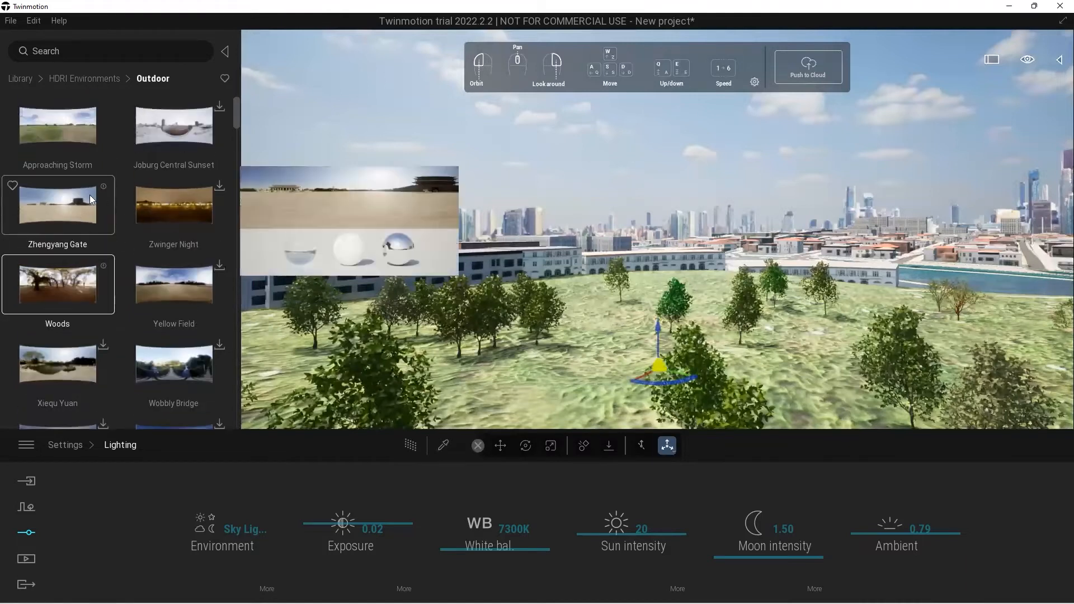
click(62, 133)
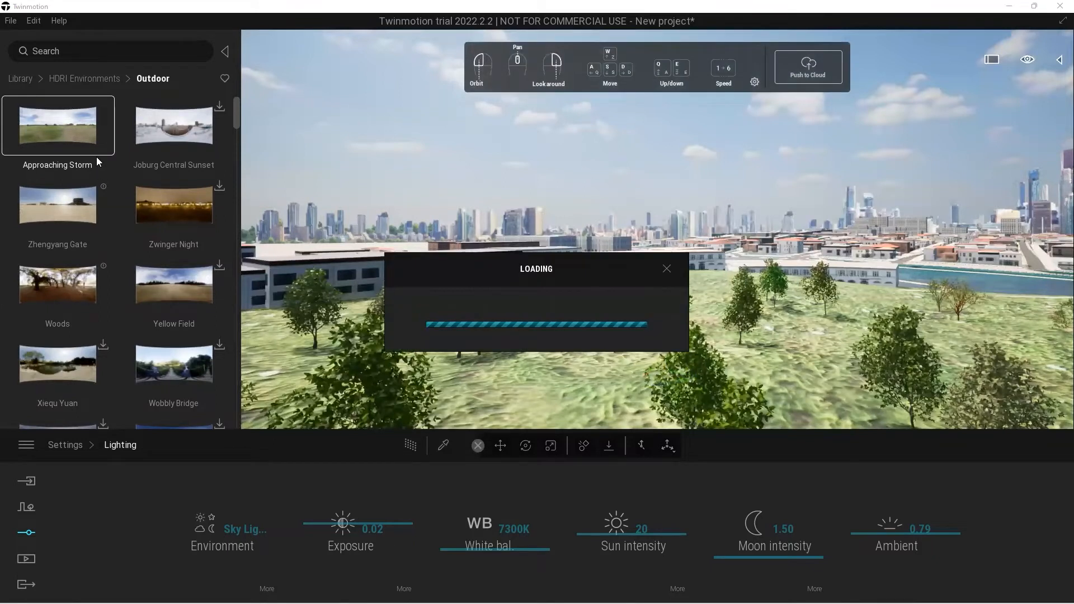
mouse_move(98, 157)
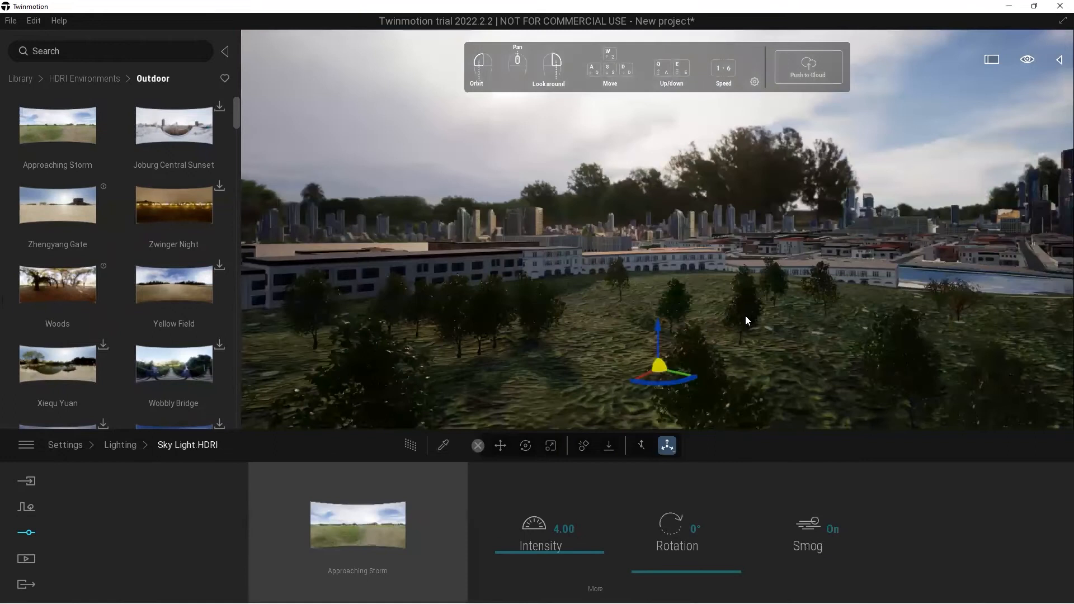
right_drag(745, 316, 805, 331)
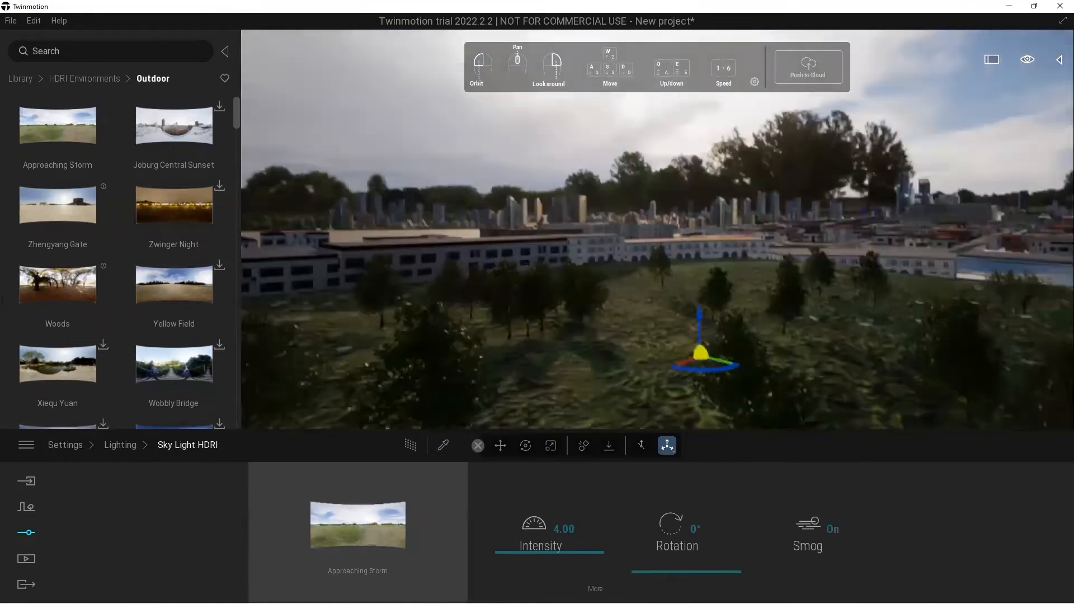
right_drag(708, 284, 730, 326)
mouse_move(708, 284)
right_down()
mouse_move(711, 271)
mouse_move(689, 287)
right_up()
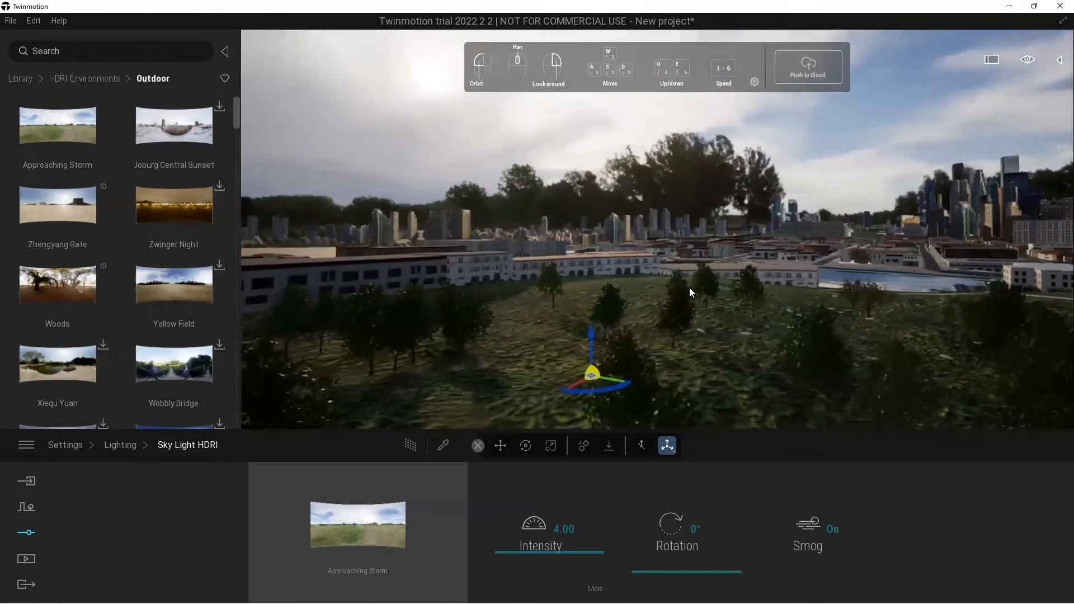
right_drag(547, 303, 546, 303)
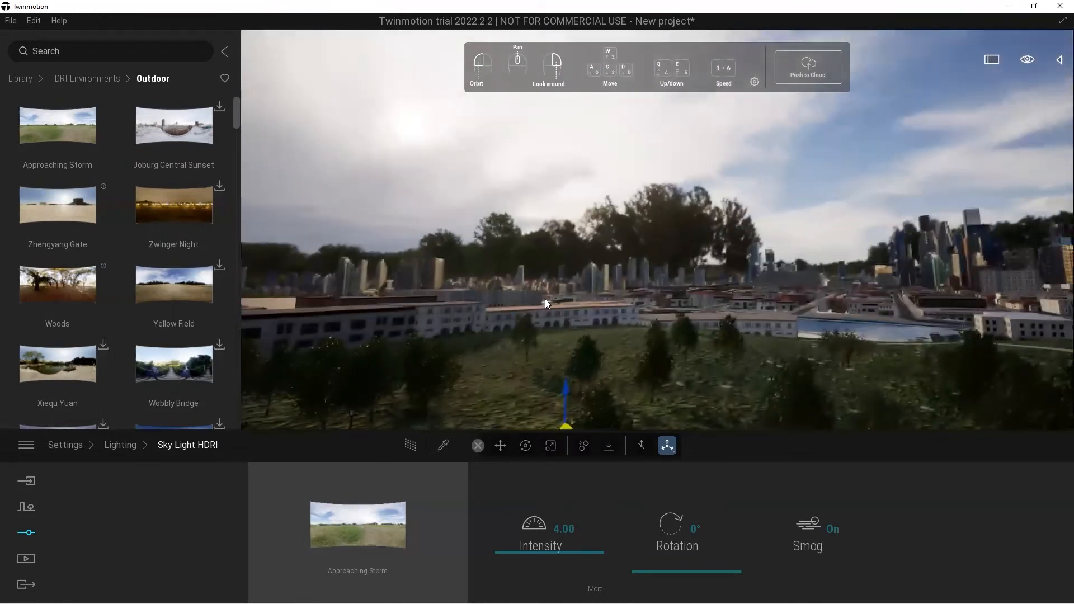
Undo the Approaching Storm environment change and return to the main library categories.
key(ctrl+z)
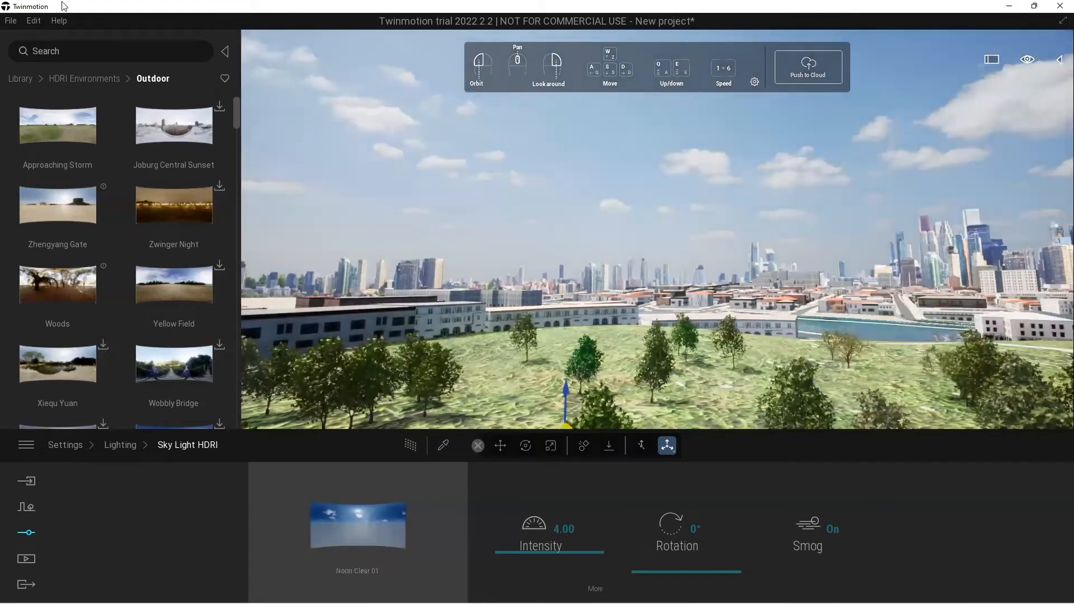
click(72, 79)
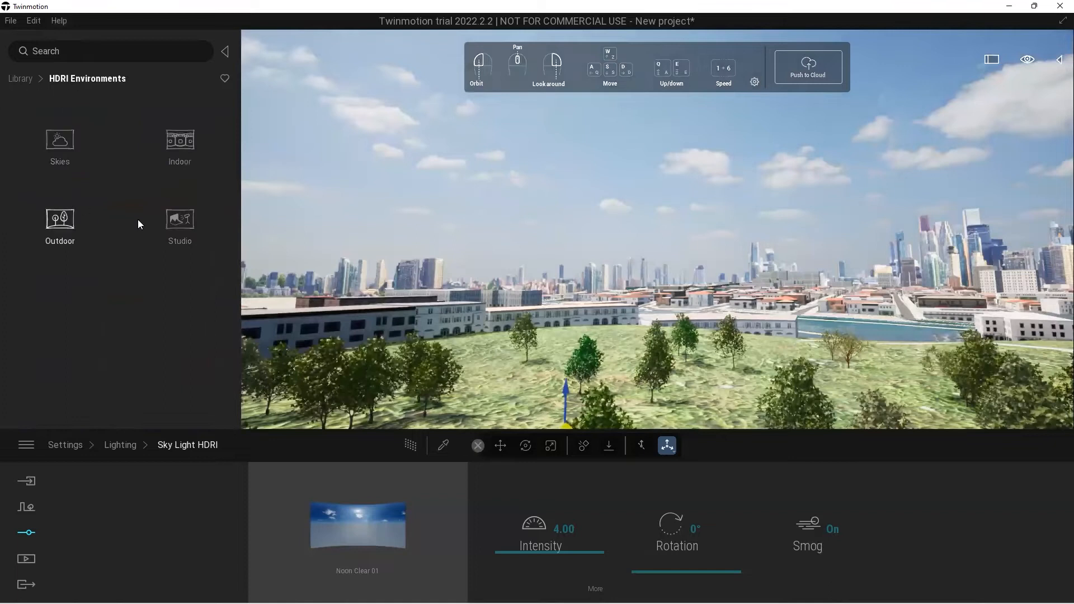
click(24, 78)
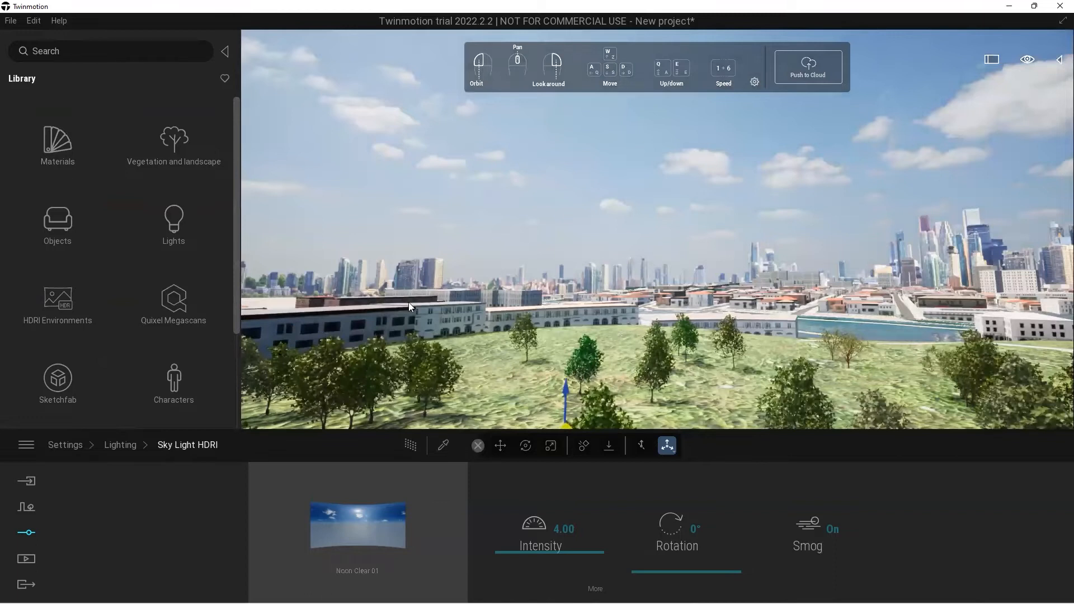
Set the time of day to 15:18 in the location settings.
click(27, 534)
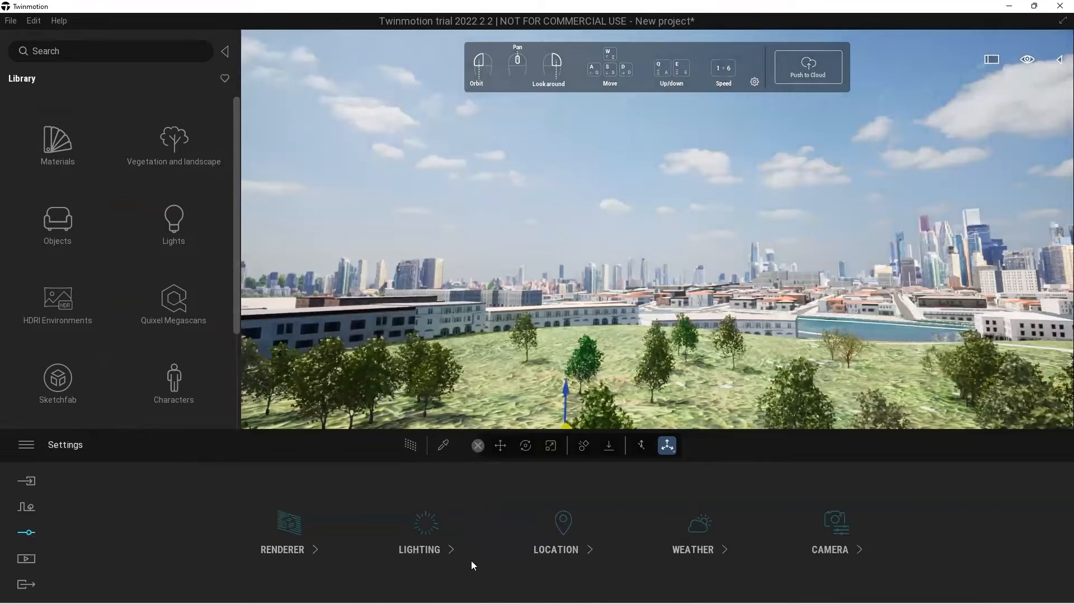
click(592, 548)
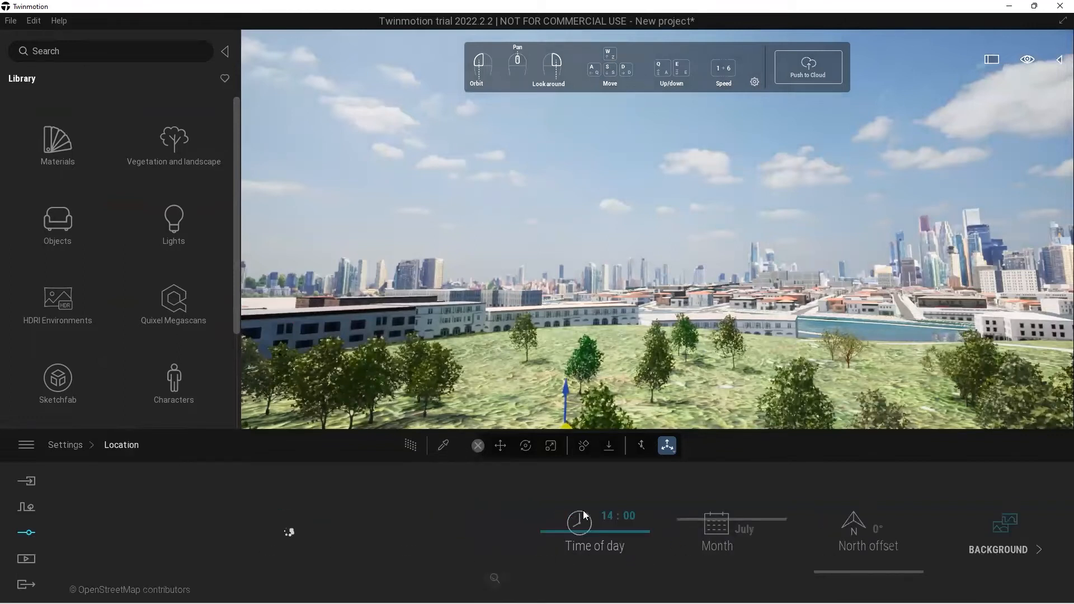
mouse_move(594, 532)
mouse_down()
mouse_move(596, 516)
mouse_move(596, 540)
mouse_up()
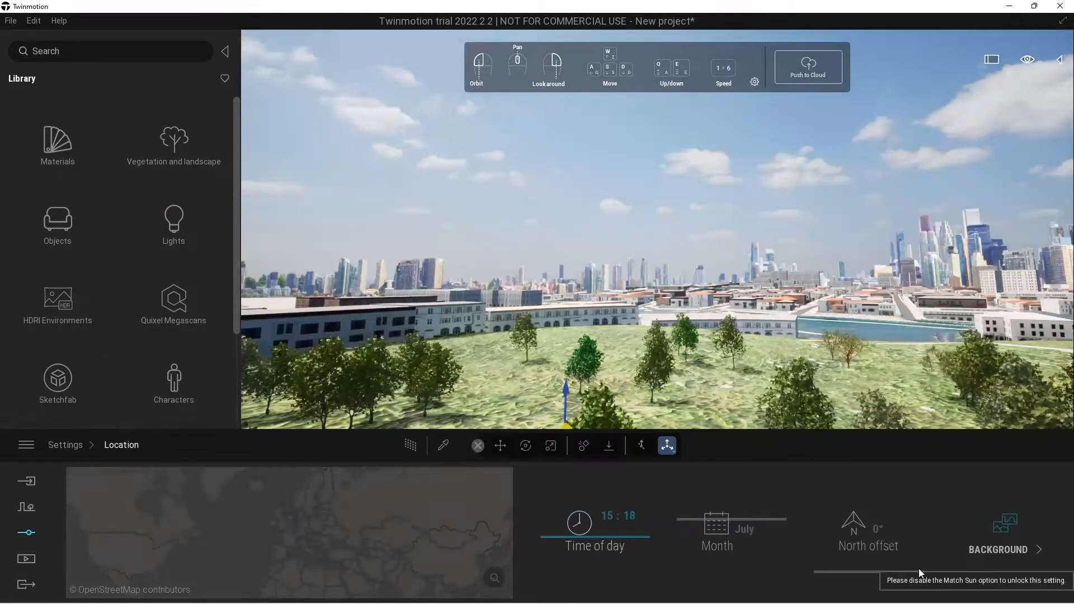
Try the season range in the weather settings, return it to the first summer position, and set the vegetation growth to 0.66.
click(25, 533)
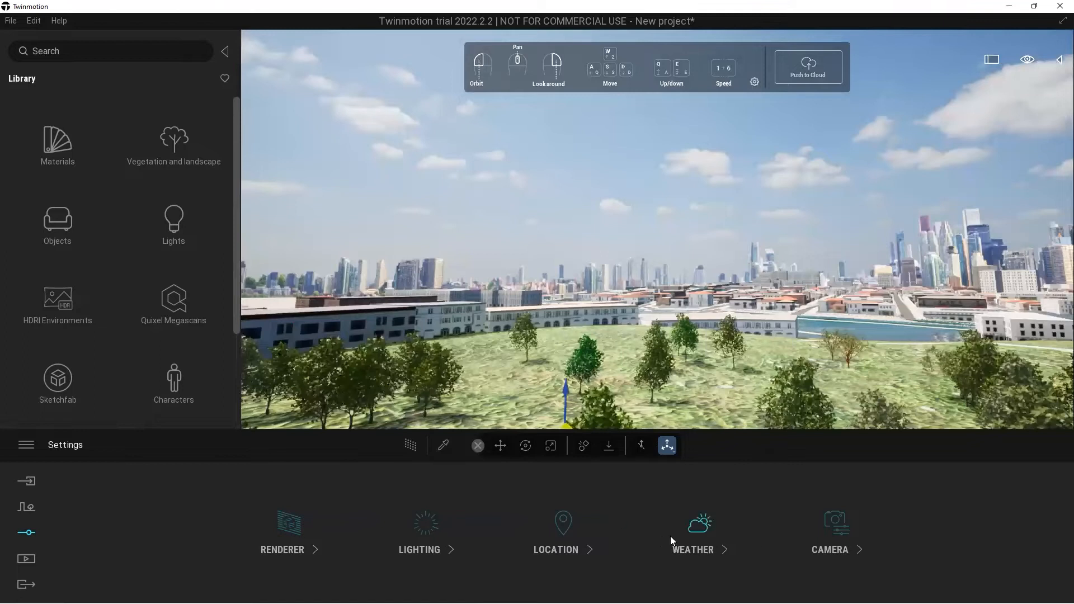
click(702, 524)
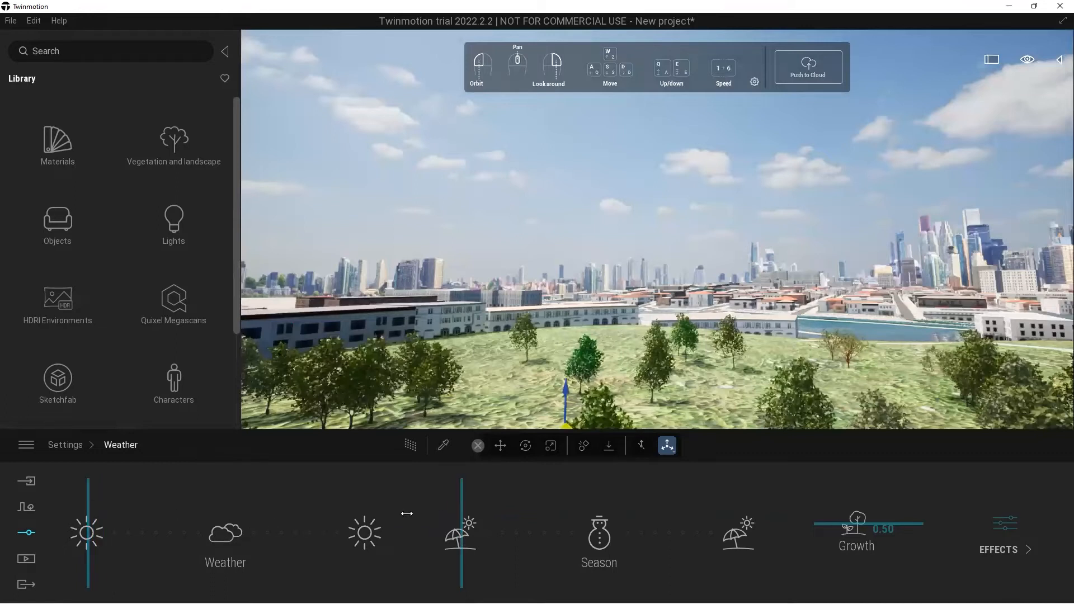
mouse_move(465, 514)
mouse_down()
mouse_move(638, 526)
mouse_move(462, 528)
mouse_move(745, 534)
mouse_up()
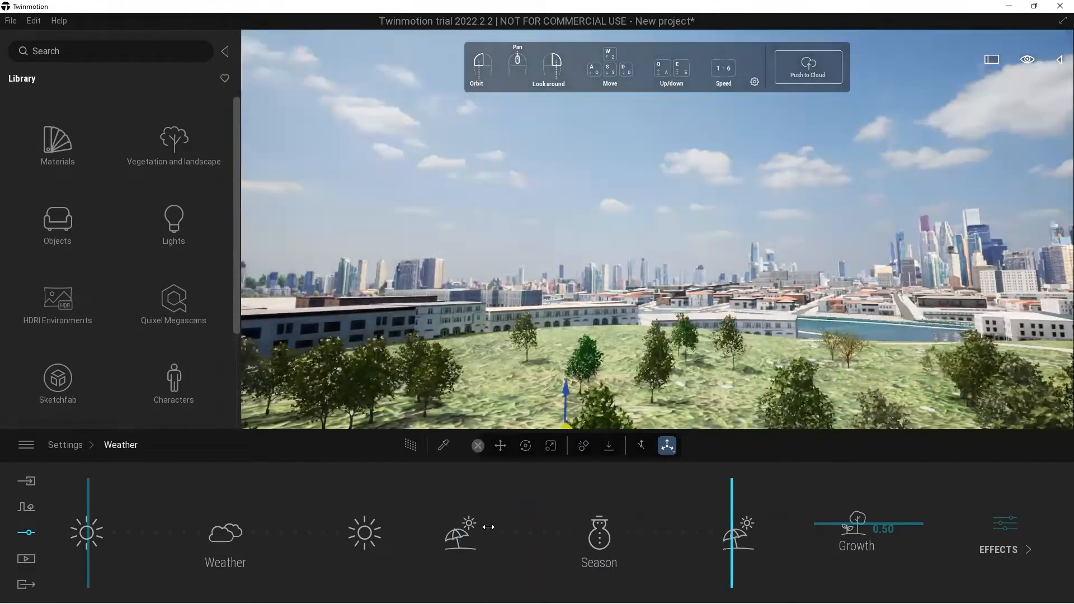
click(468, 528)
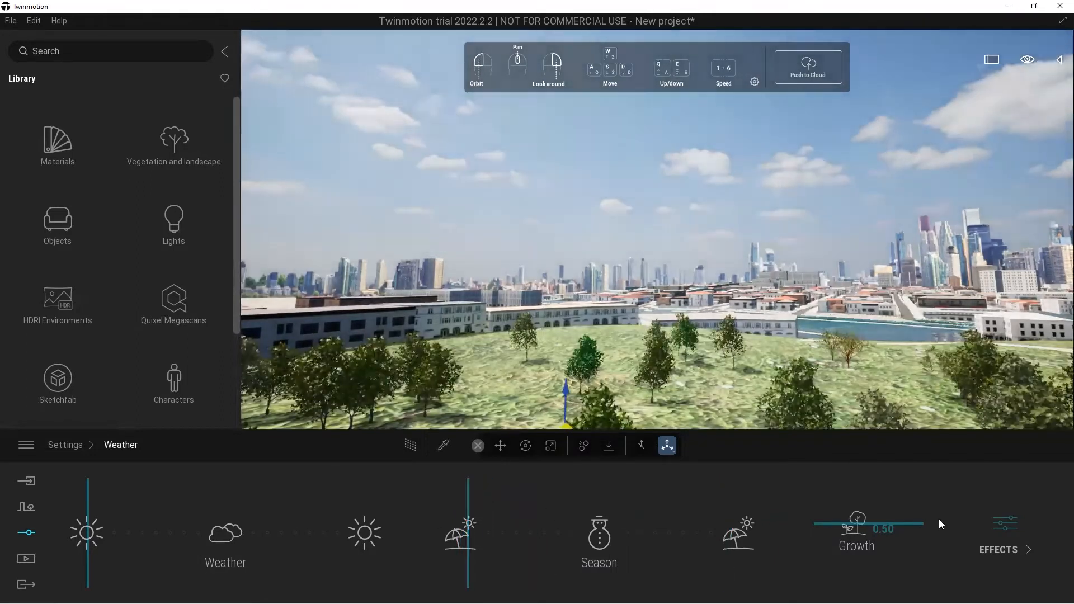
mouse_move(908, 521)
mouse_down()
mouse_move(911, 495)
mouse_move(914, 506)
mouse_up()
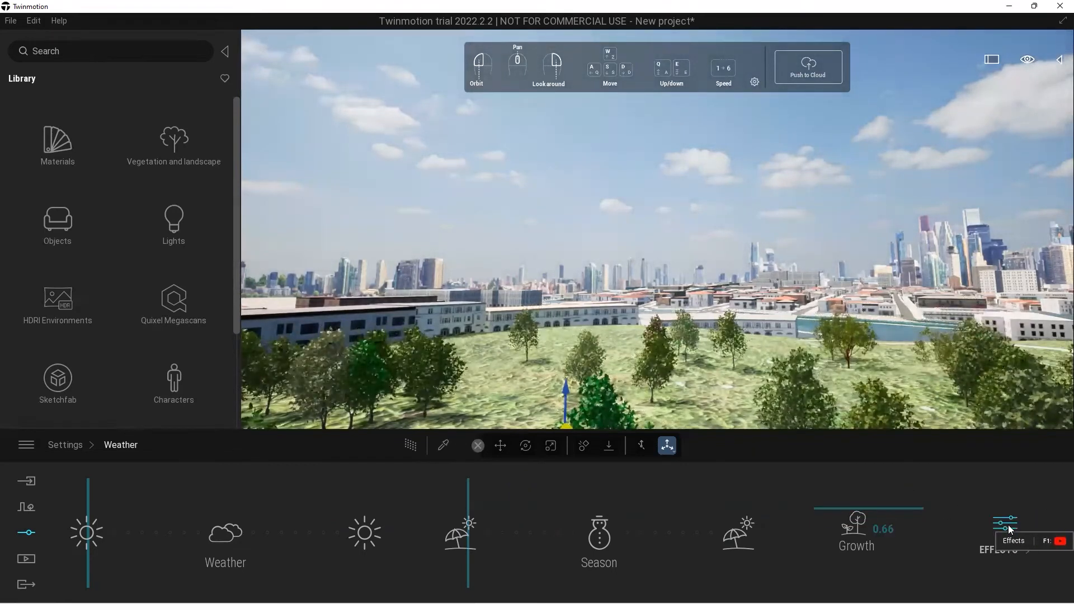
Set the wind speed to 1.55 and the smog to 26% in the weather effects.
click(1008, 525)
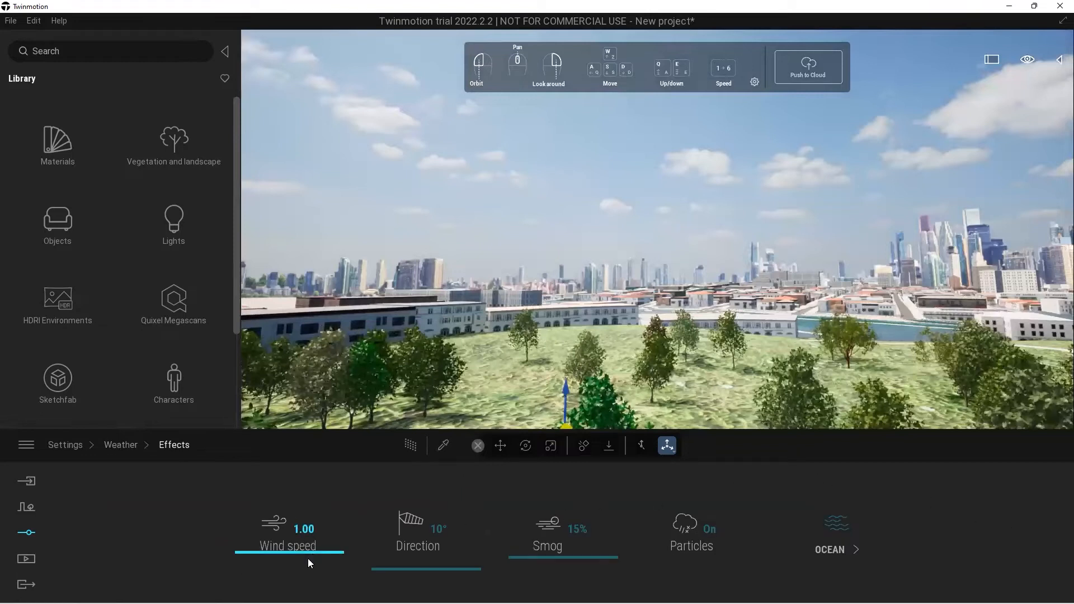
drag(309, 553, 311, 546)
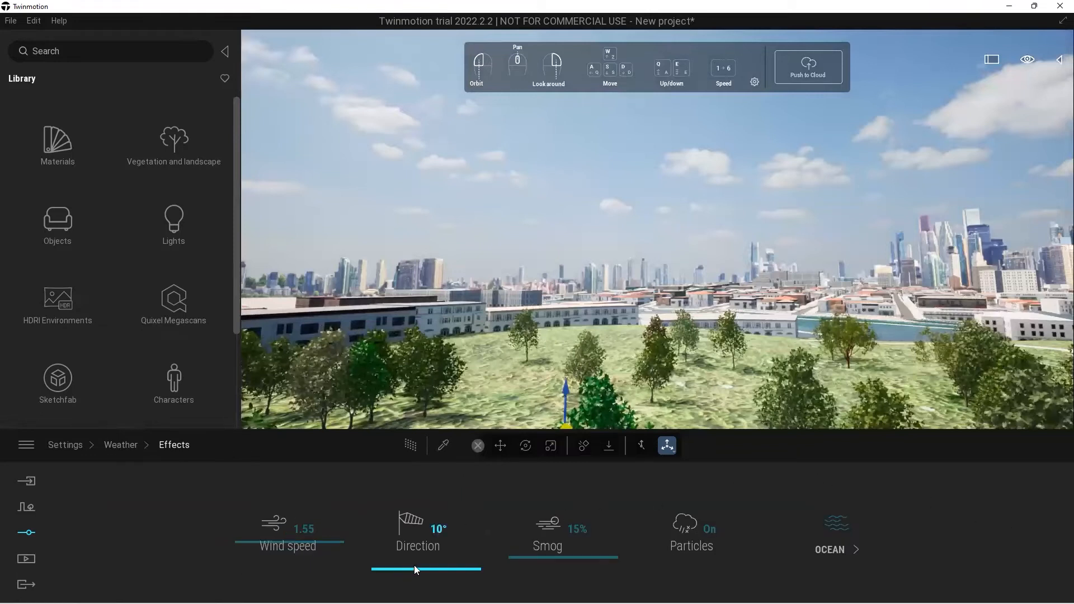
drag(572, 562, 570, 540)
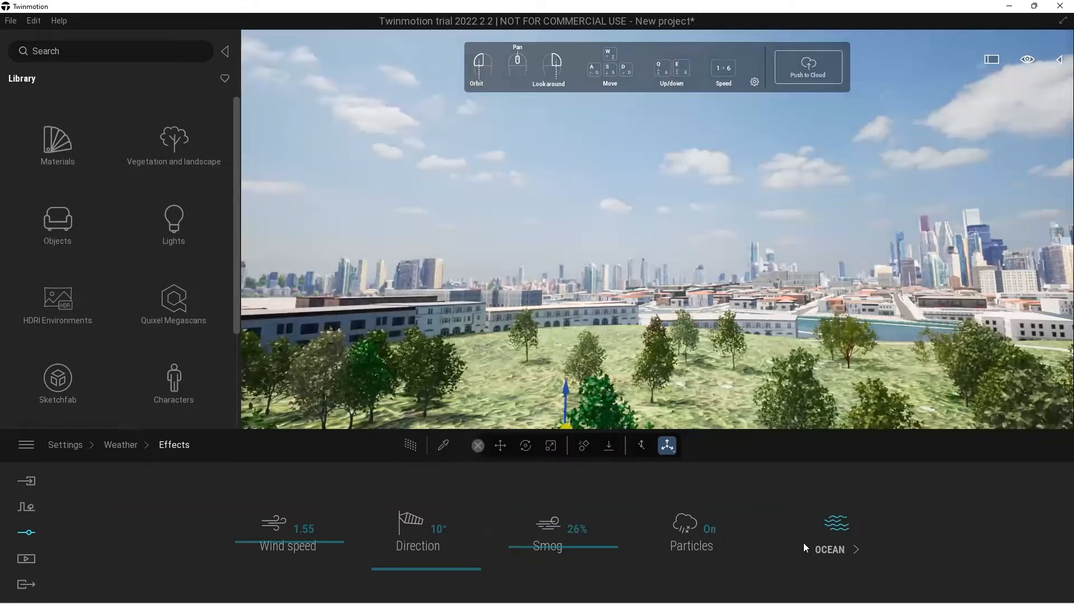
Examine the ocean options in the weather effects, keep the weather at its sunny position, and return to the main settings.
click(821, 549)
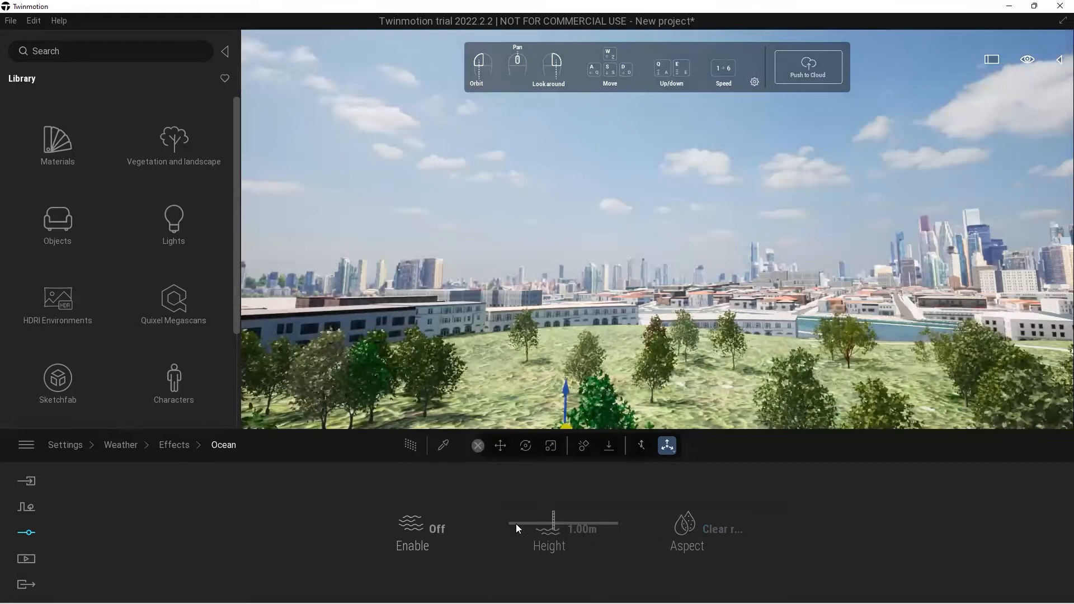
click(177, 445)
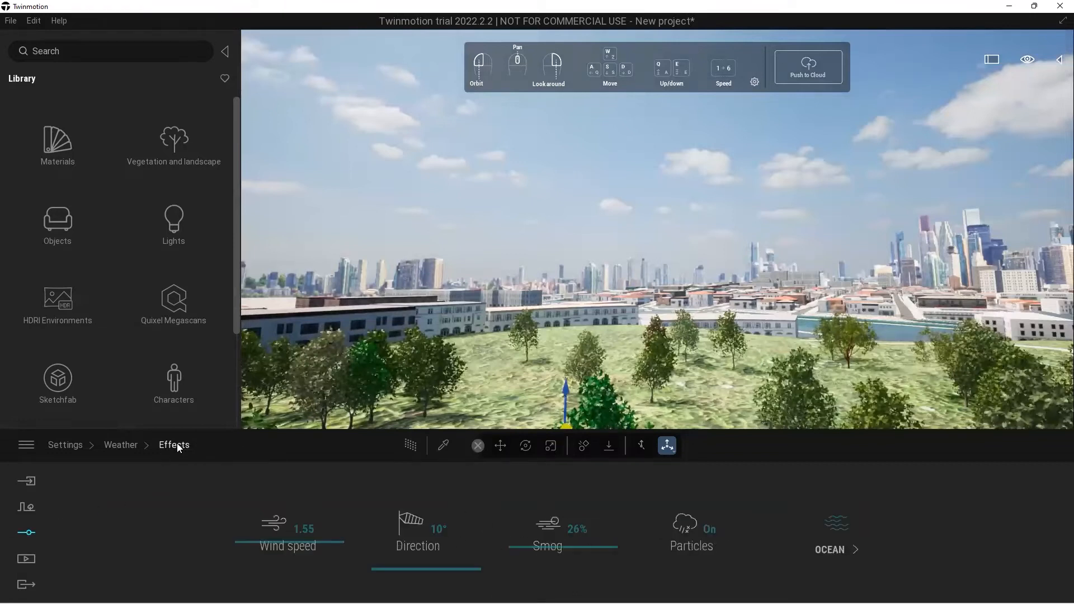
click(137, 445)
drag(88, 536, 61, 538)
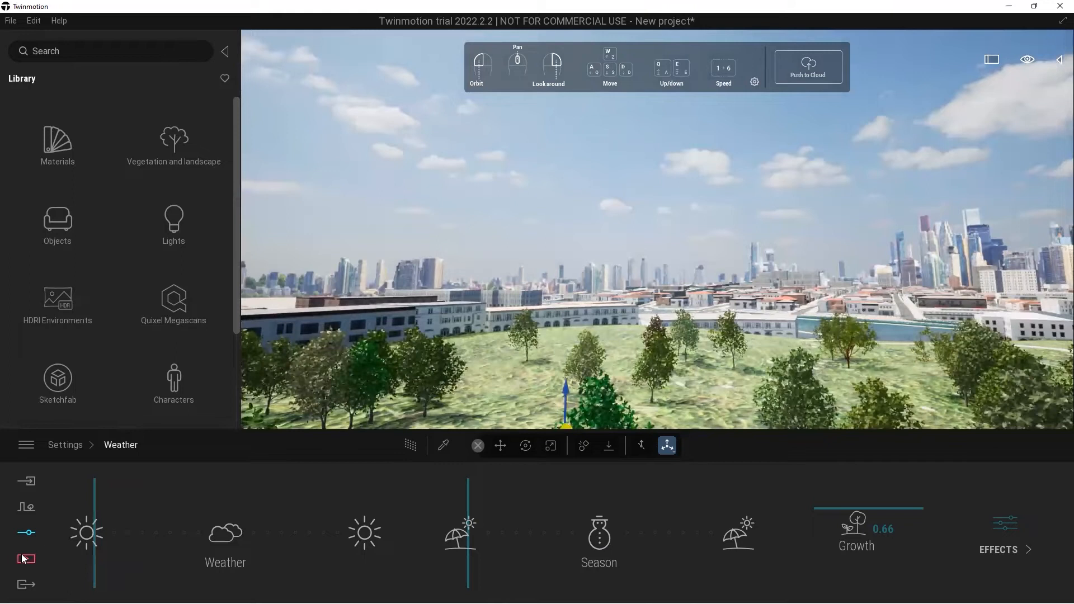
click(61, 450)
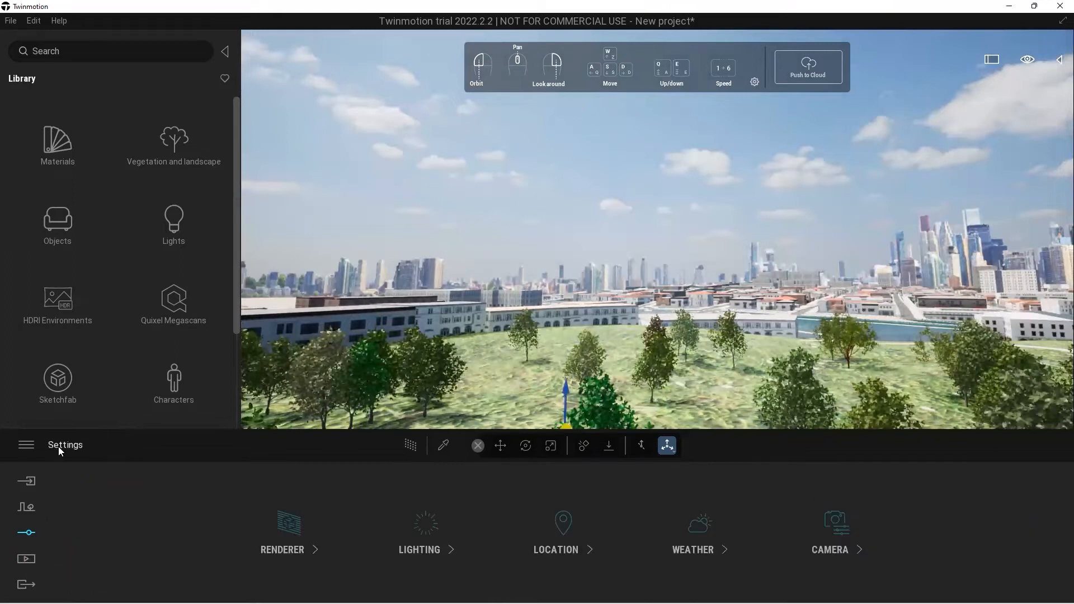
Set the camera's field of view to 57° in the camera settings.
click(789, 558)
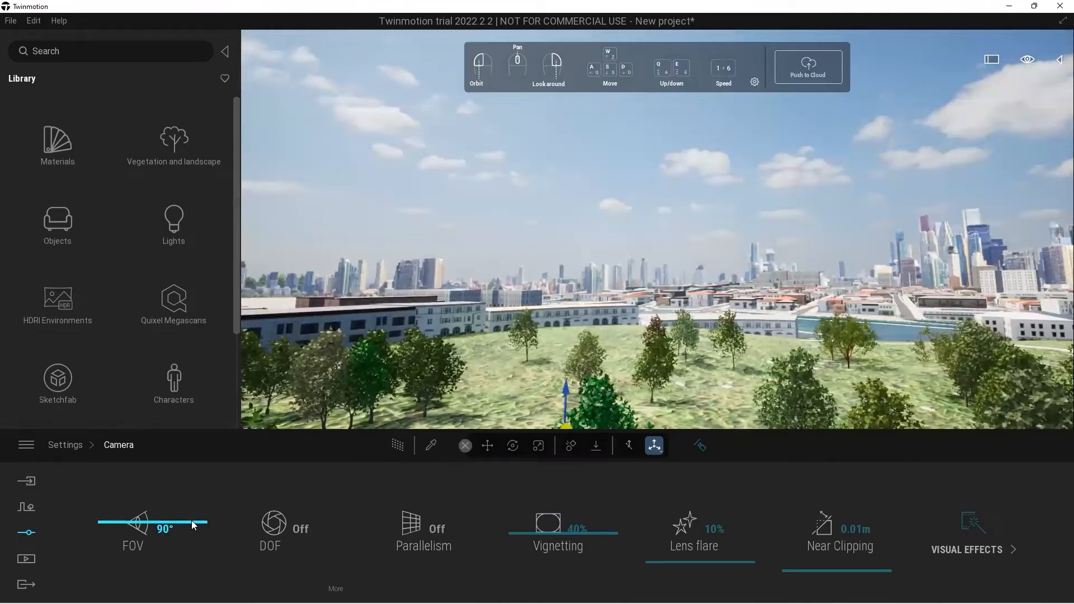
scroll(583, 324, down, 3)
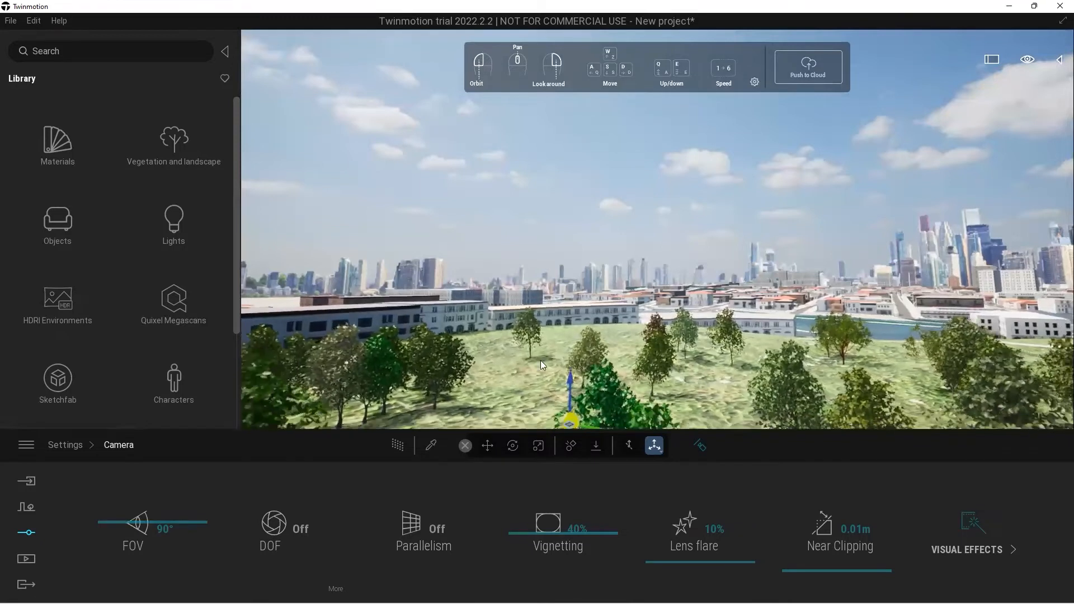
click(166, 536)
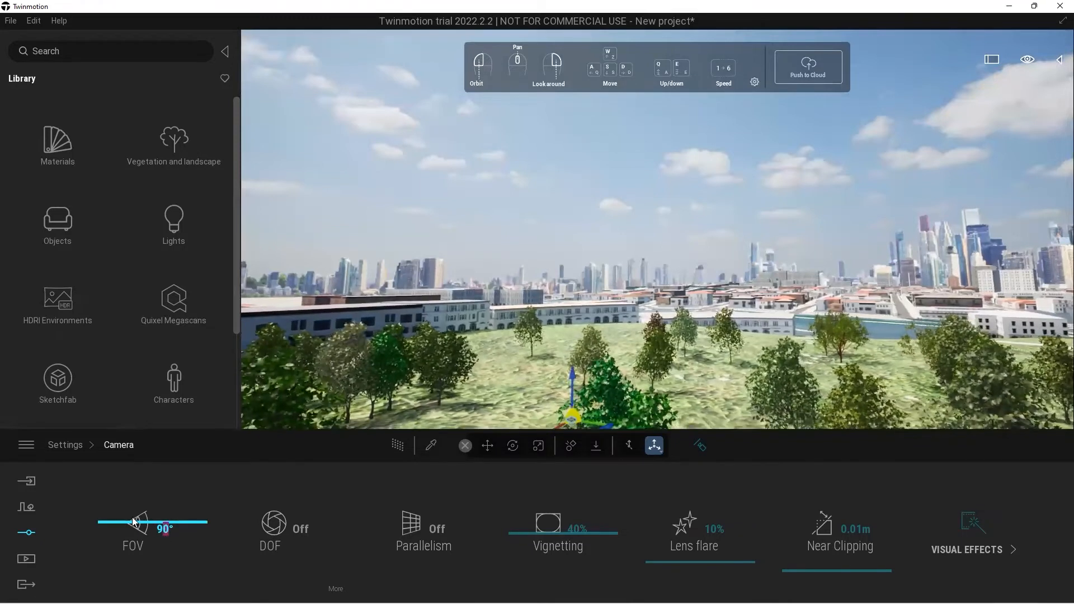
drag(126, 521, 128, 546)
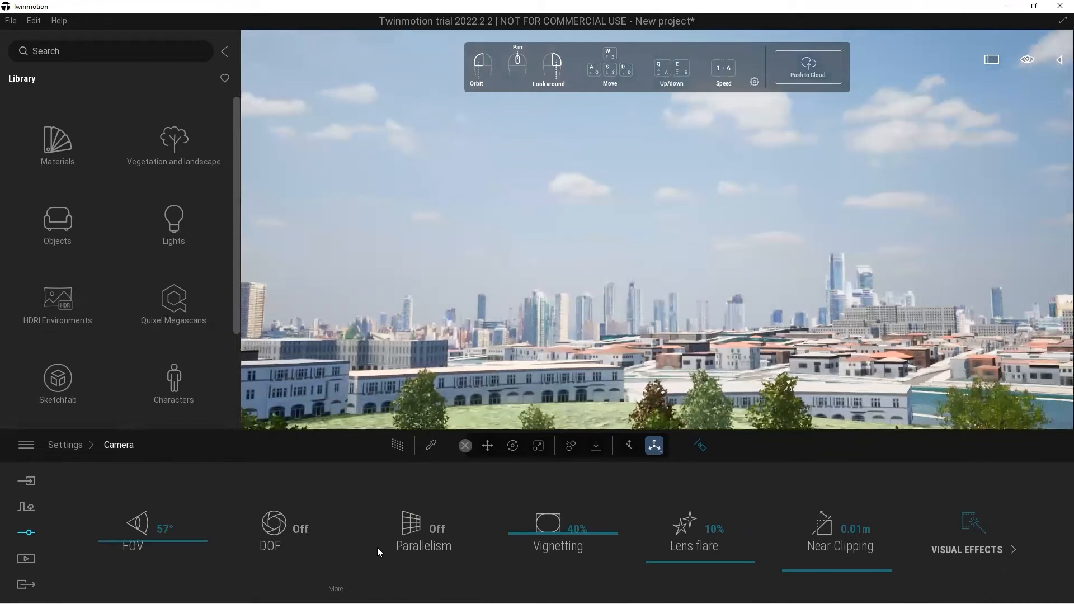
Set the camera's lens flare to 30% and the near clipping to 0.41 m.
drag(728, 565, 733, 529)
drag(811, 566, 826, 538)
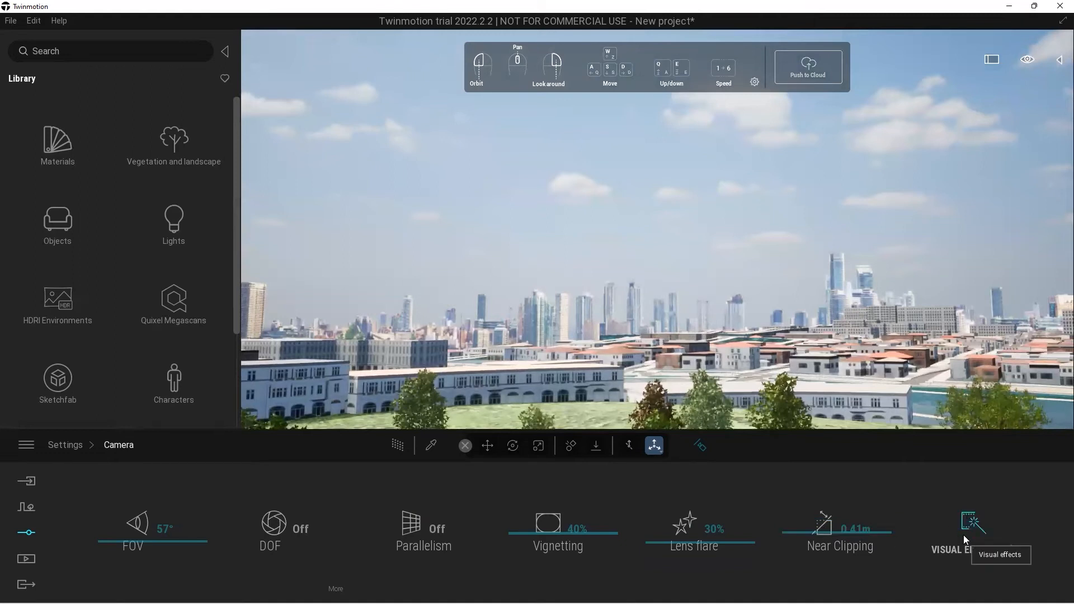
right_drag(609, 335, 619, 361)
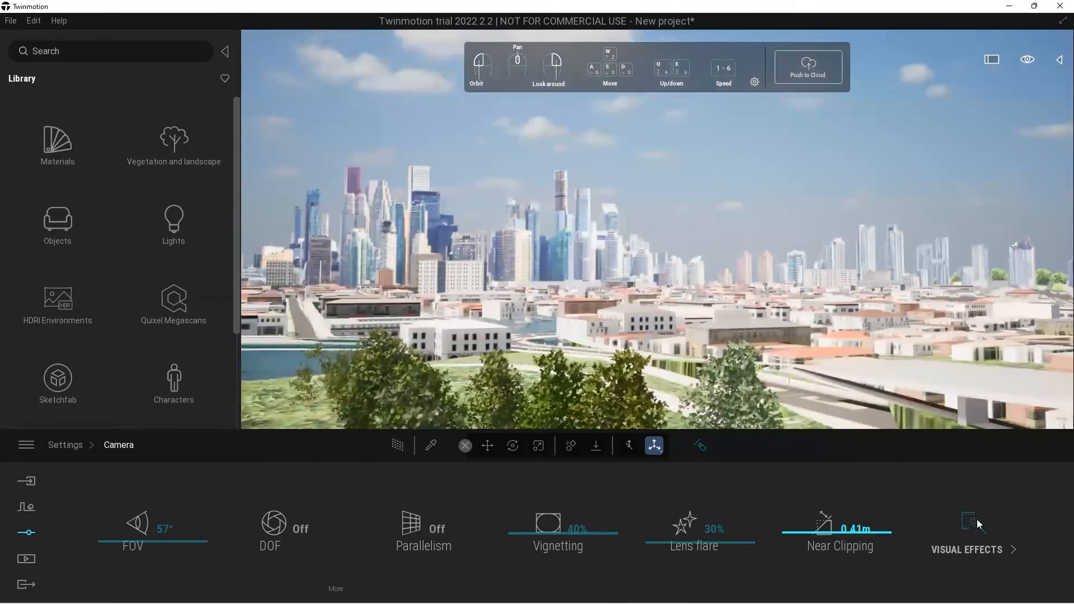
Try the 8-Bit and Blueprint 2 filters in the camera's visual effects, and set the filter type back to None.
click(975, 521)
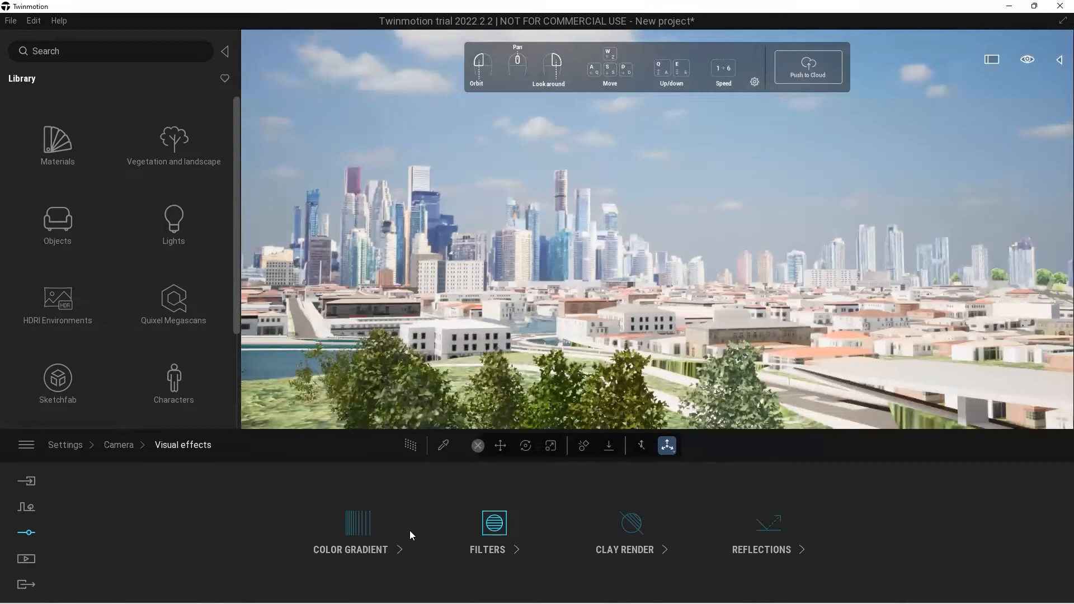
click(494, 522)
click(581, 529)
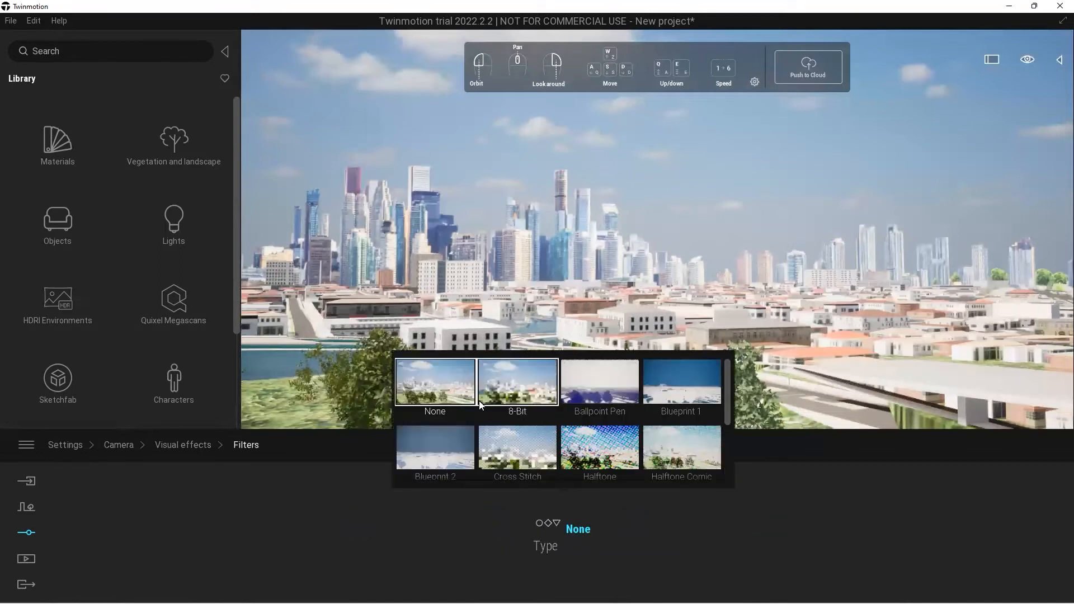
click(519, 388)
click(436, 381)
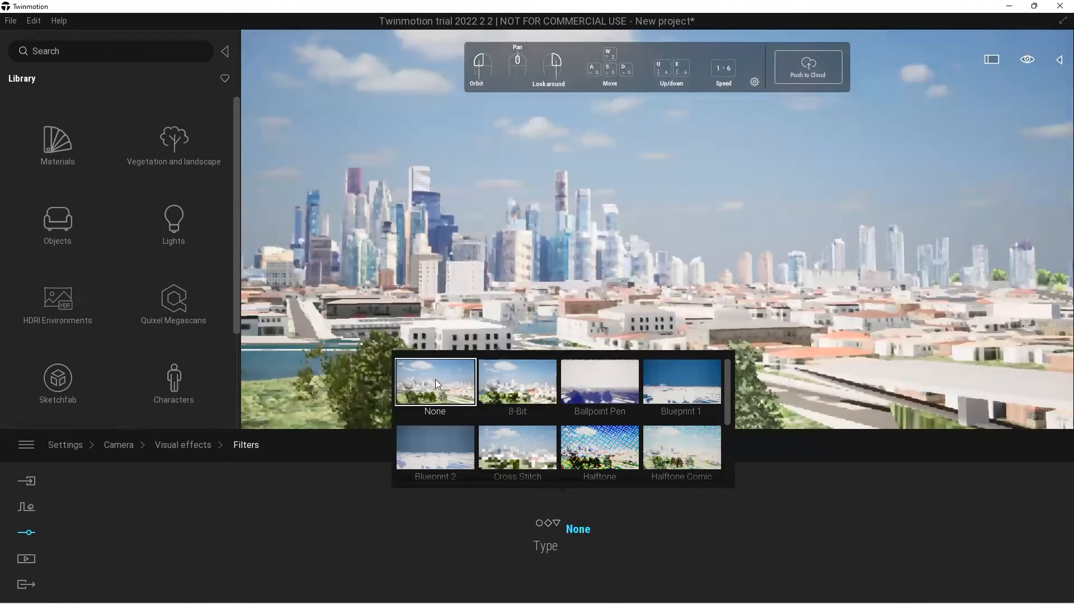
click(429, 451)
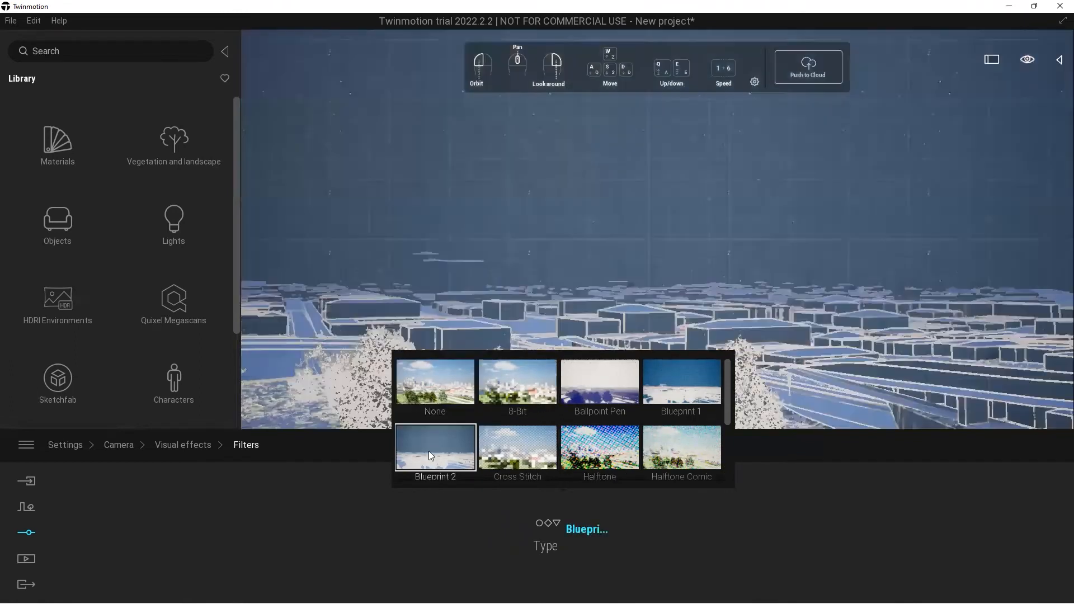
click(447, 382)
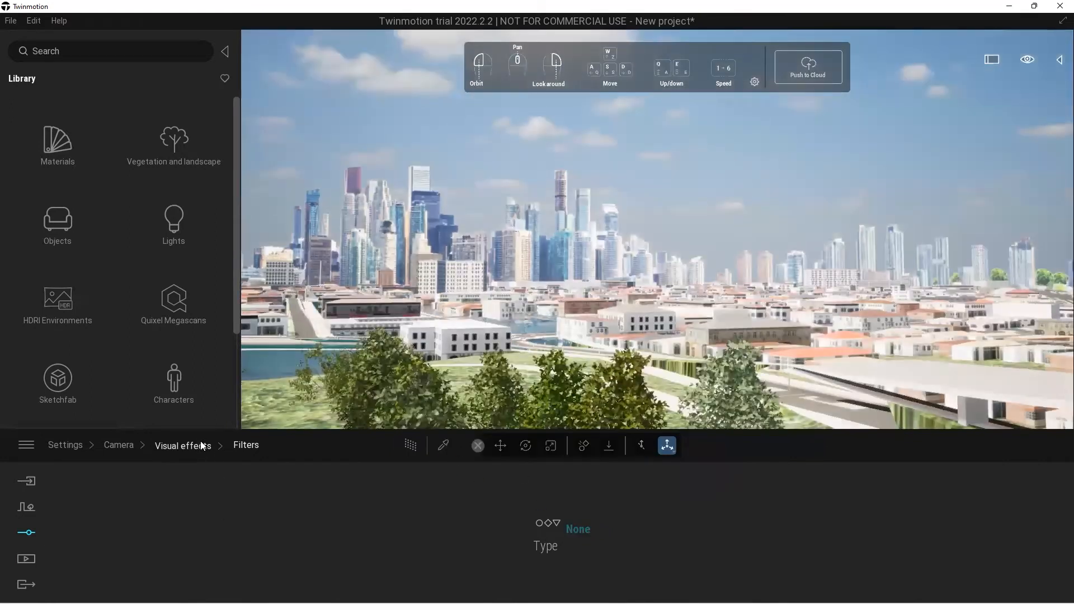
click(168, 445)
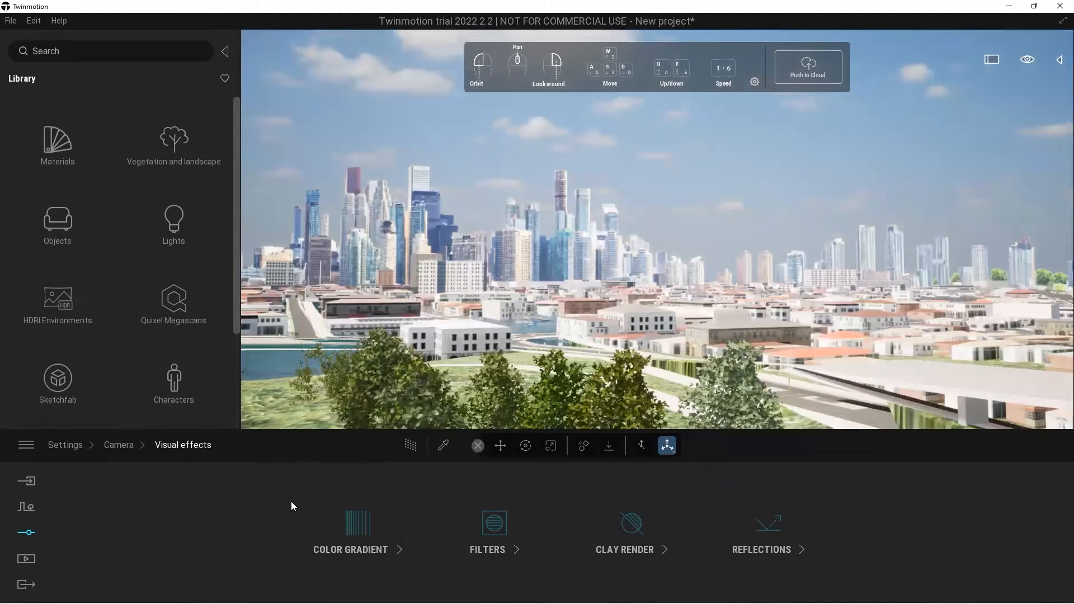
Try the clay render visual effect, switch it off again, and return to the main settings.
click(631, 521)
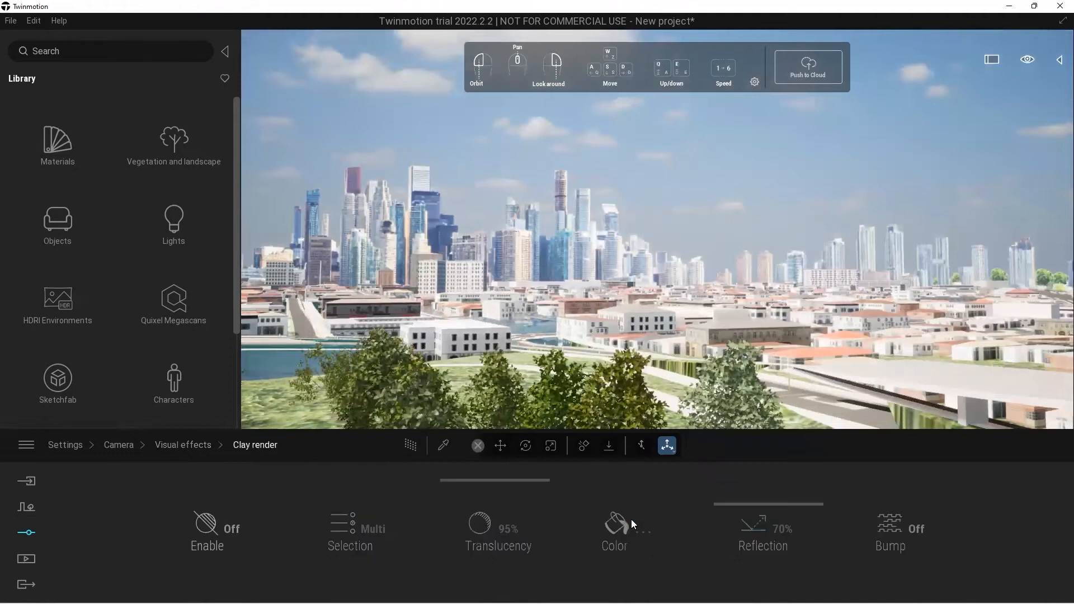
click(236, 531)
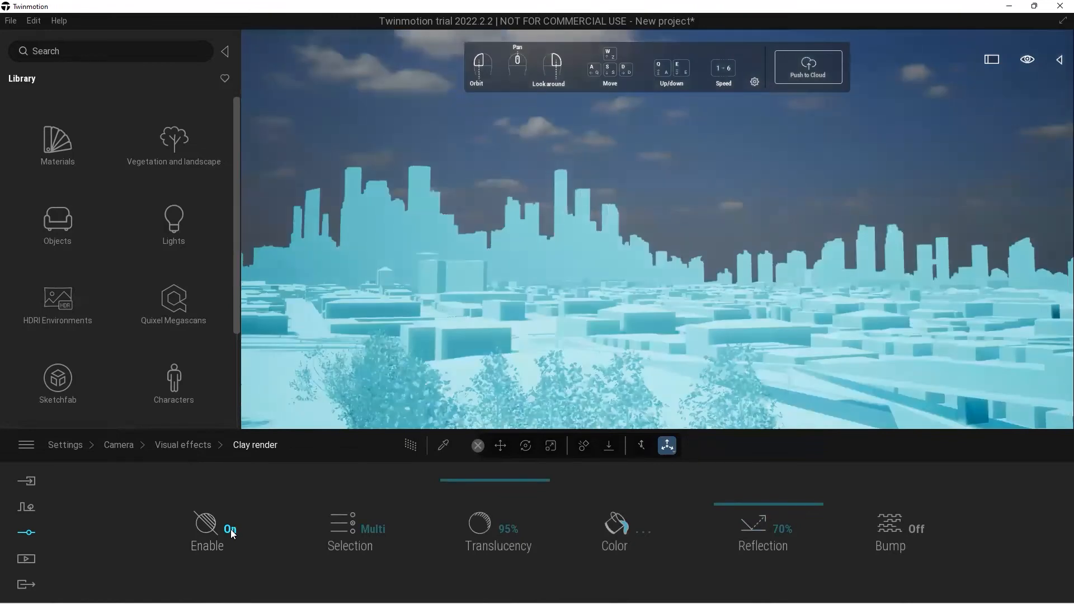
click(230, 530)
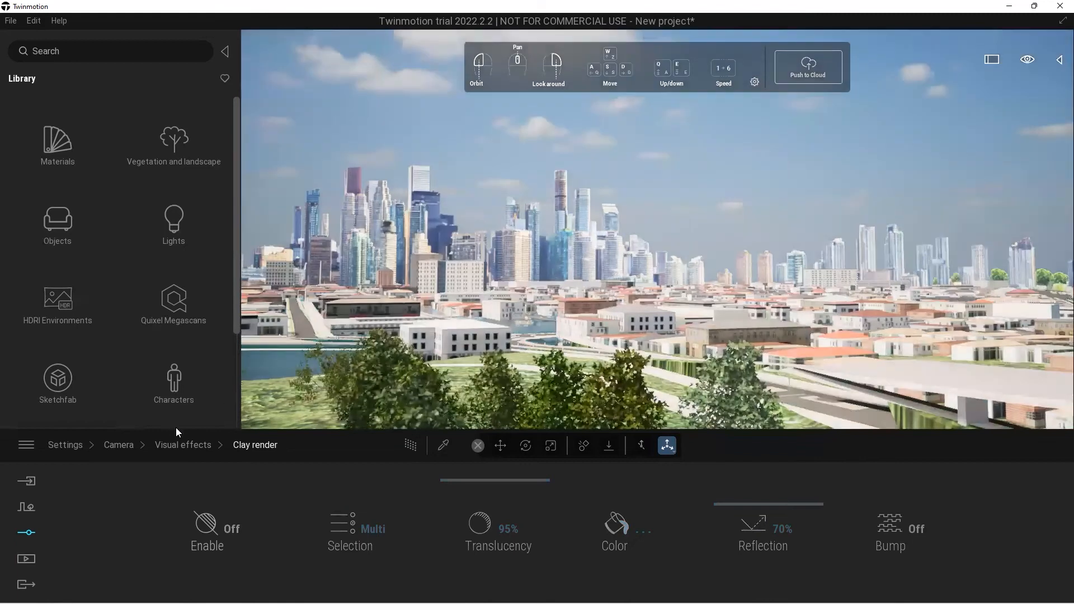
click(180, 446)
click(123, 446)
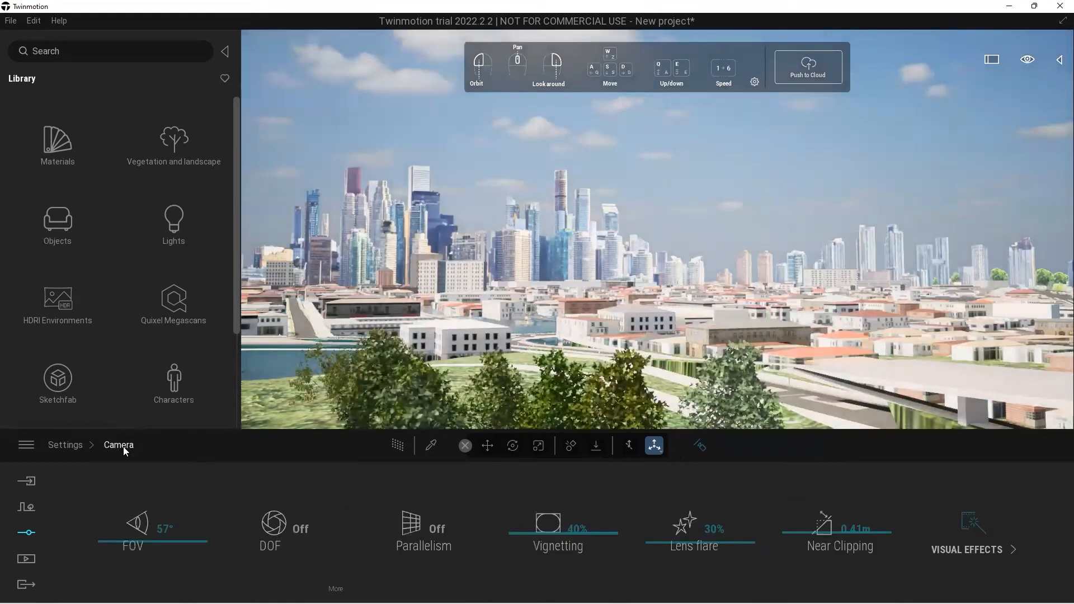
click(74, 446)
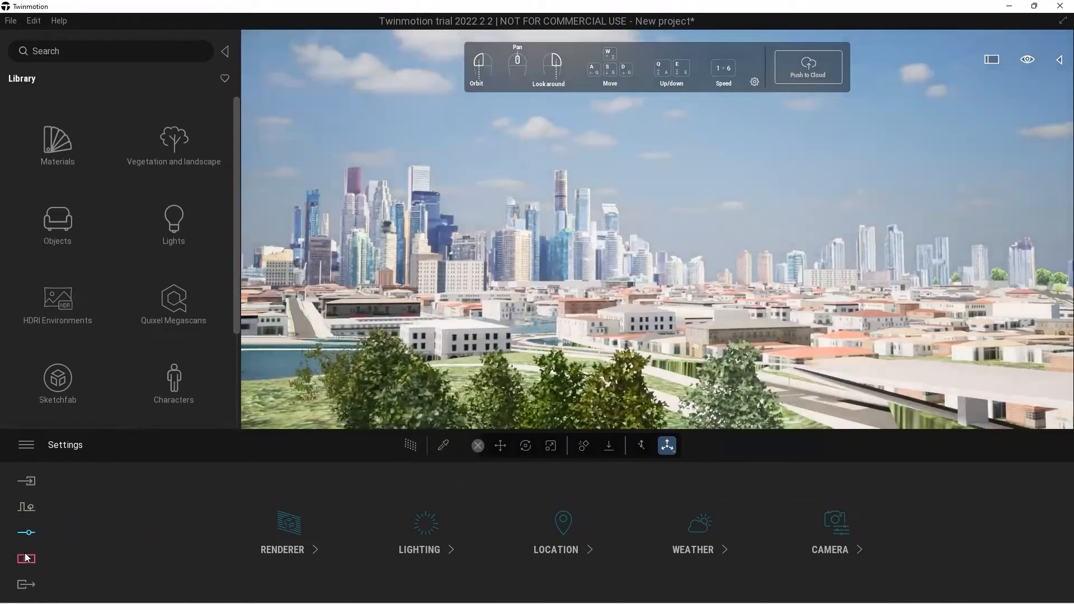
Place the animated human in the dark vest on the grass beside the two trees.
click(173, 382)
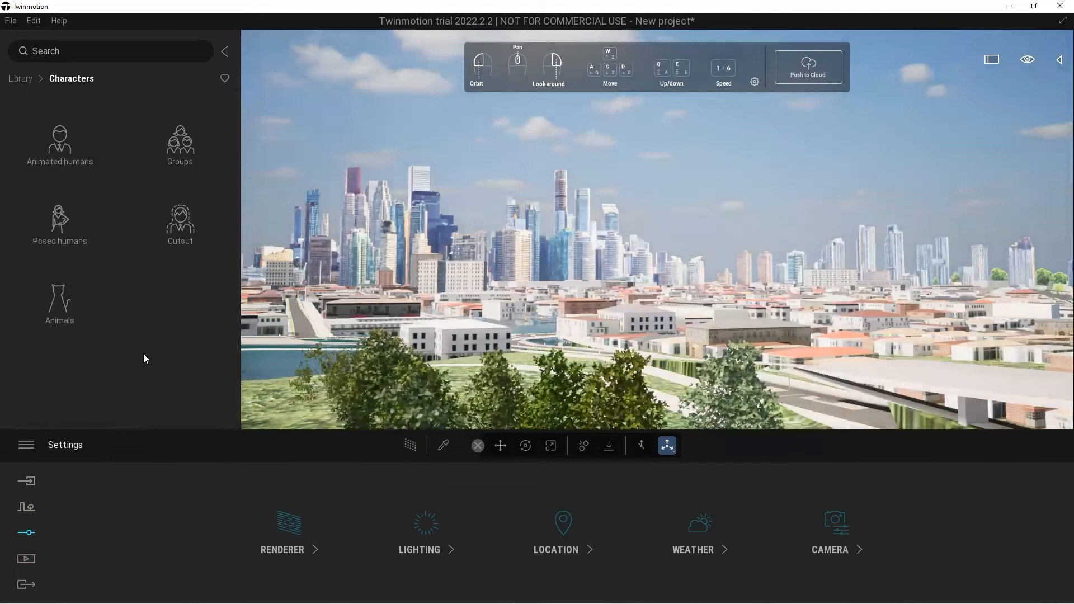
click(60, 142)
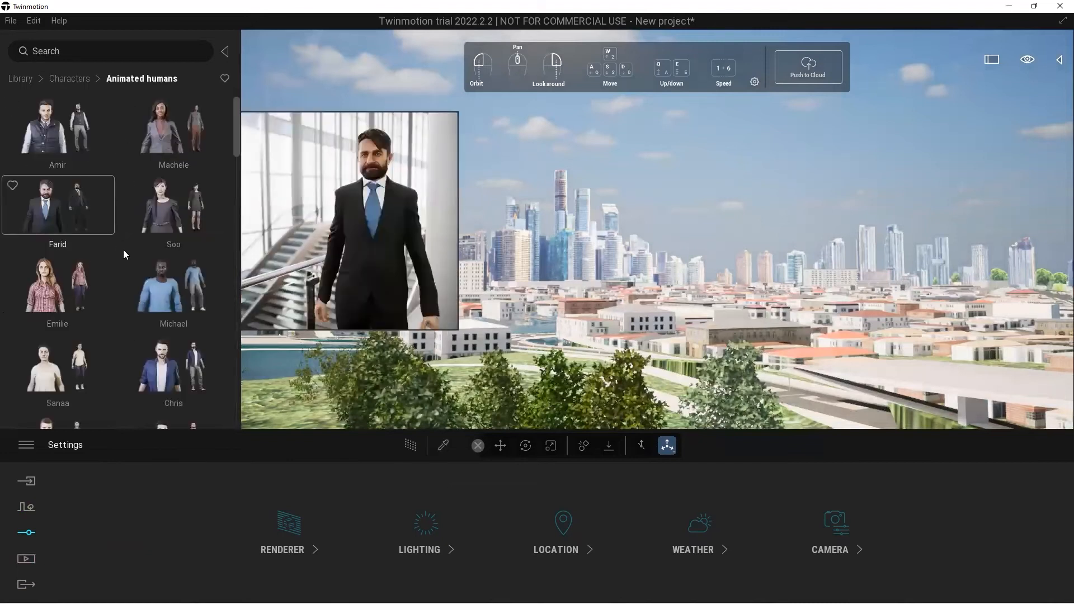
right_drag(440, 359, 593, 419)
drag(57, 120, 561, 316)
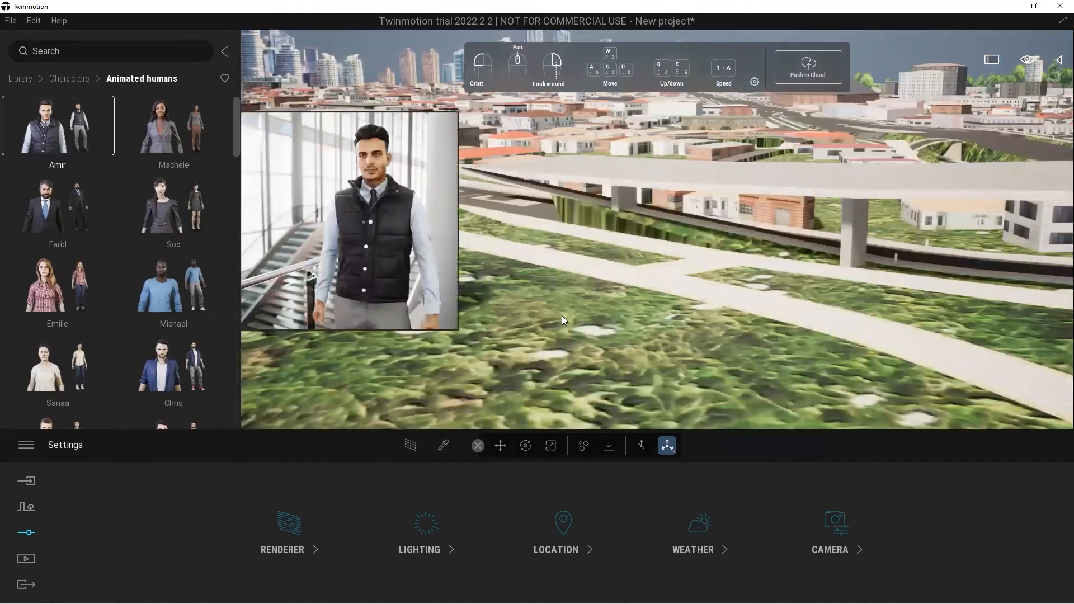
drag(169, 171, 608, 322)
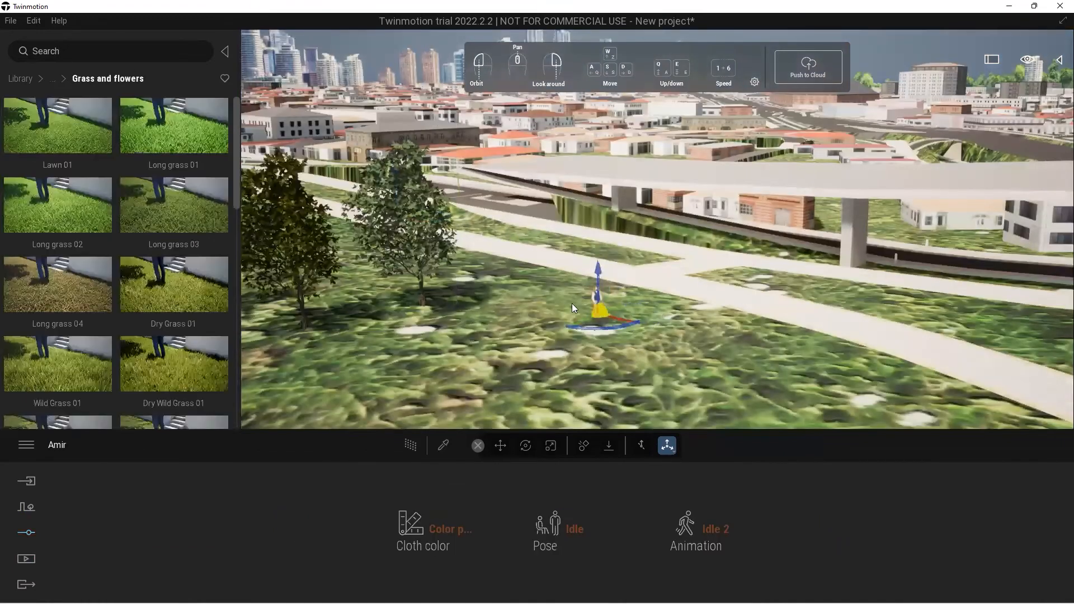
Place the Coupe 01 car on the pale road near the overpass and shift it slightly along the road.
click(25, 79)
scroll(162, 323, down, 3)
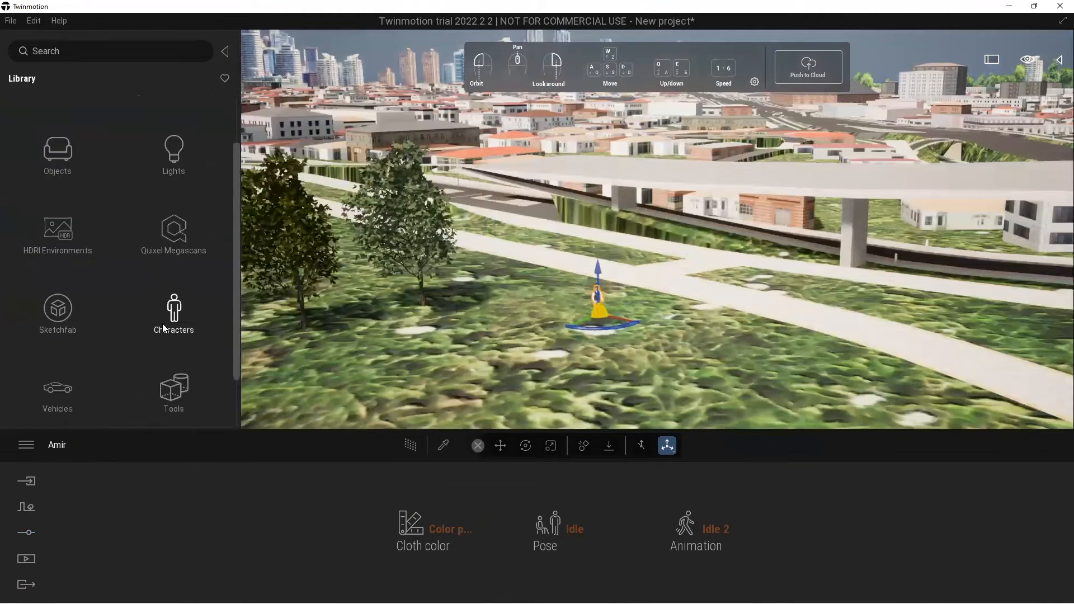
click(87, 366)
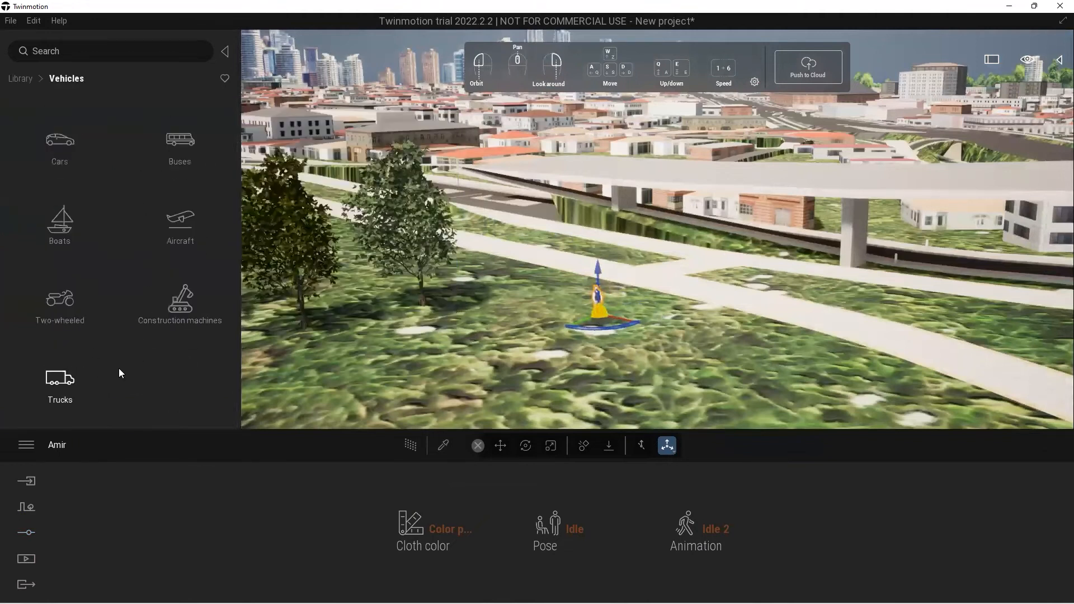
click(59, 147)
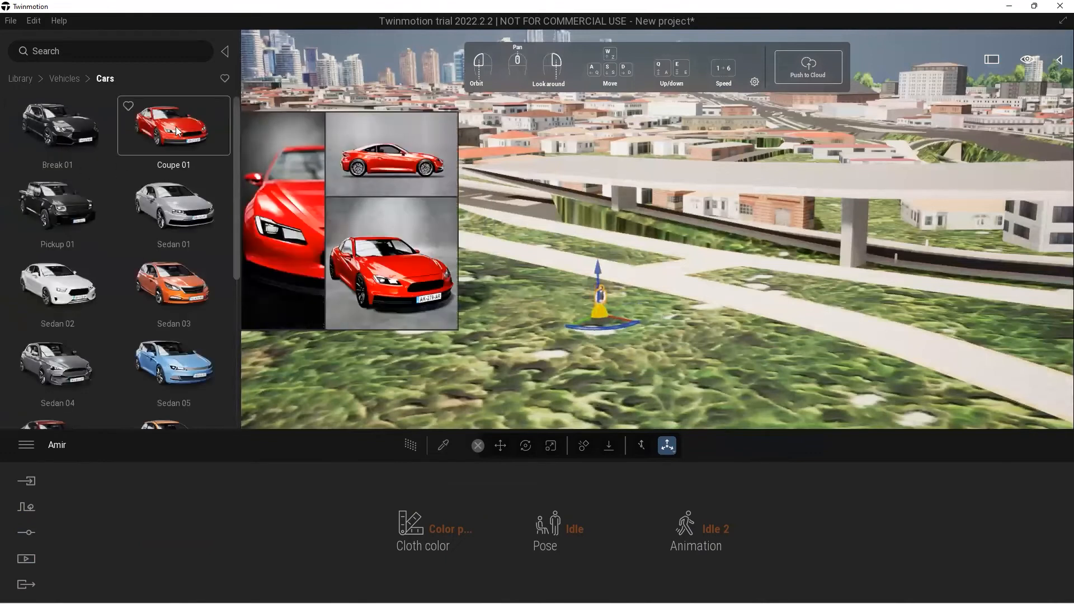
click(801, 323)
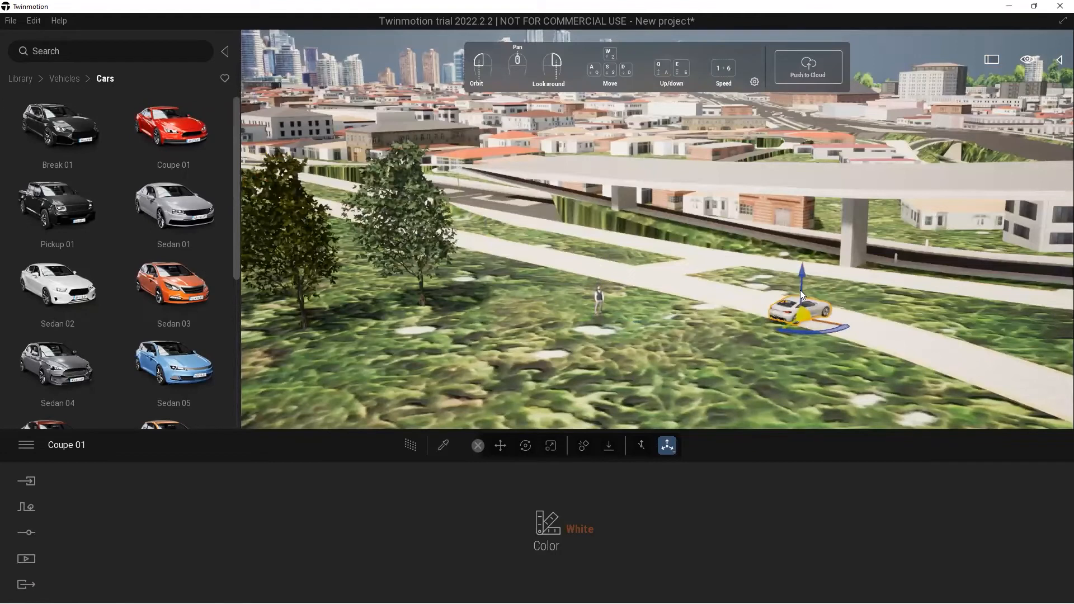
drag(812, 330, 839, 335)
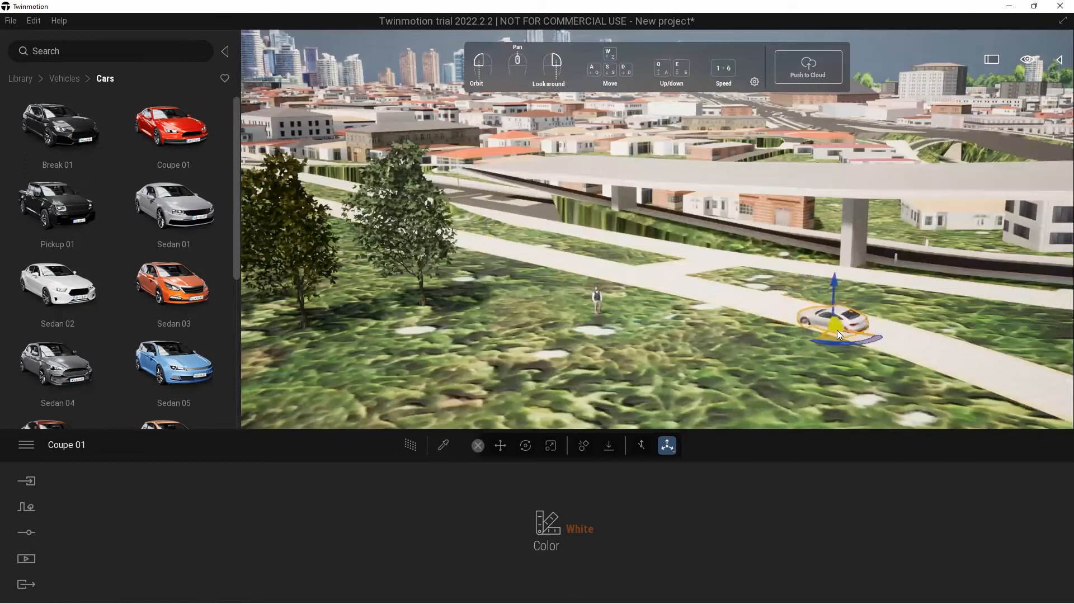
Create two media images, one of the high-rise skyline behind the trees and one turned toward the low buildings beyond the park.
click(21, 79)
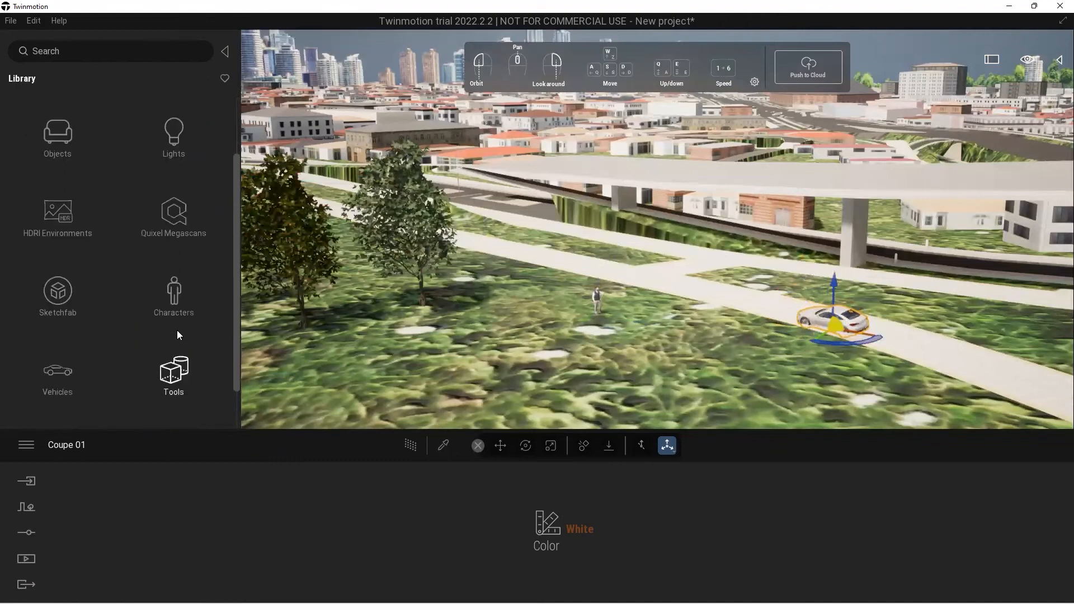
scroll(177, 330, down, 1)
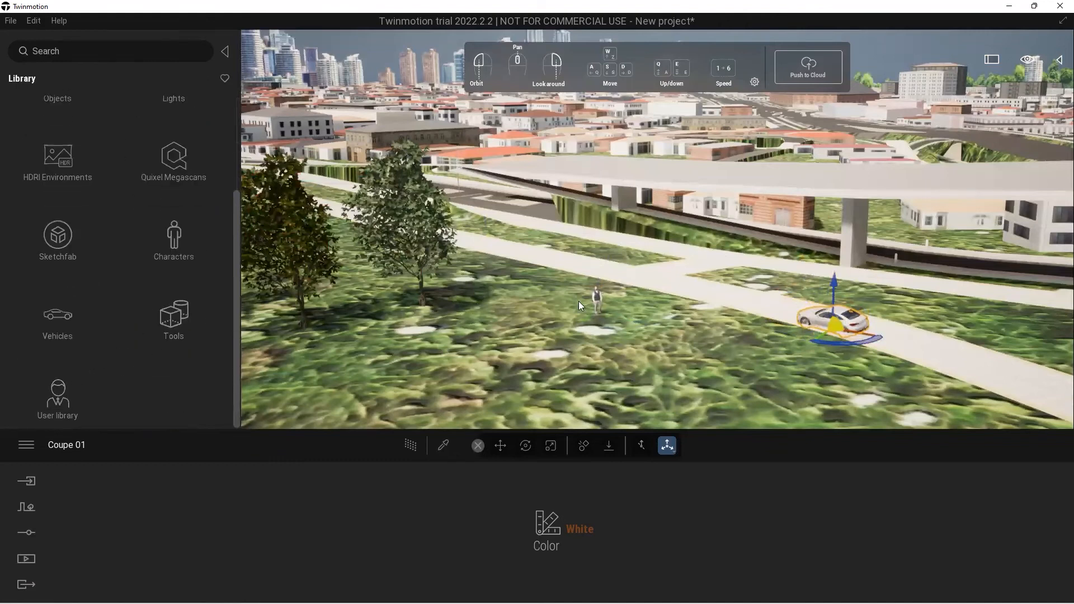
right_drag(537, 251, 375, 127)
click(26, 584)
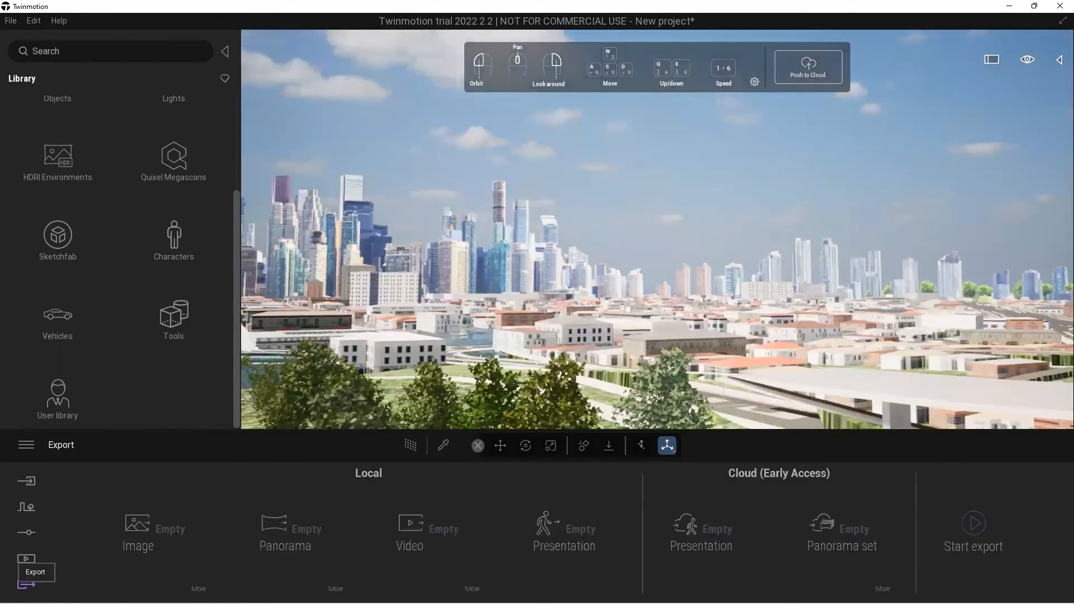
click(25, 560)
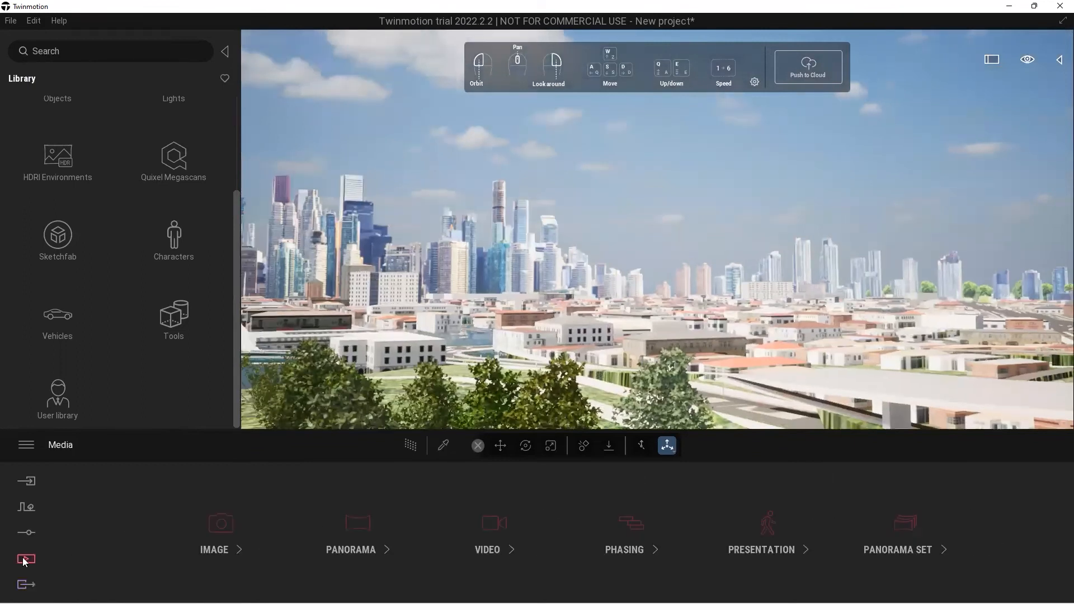
click(217, 532)
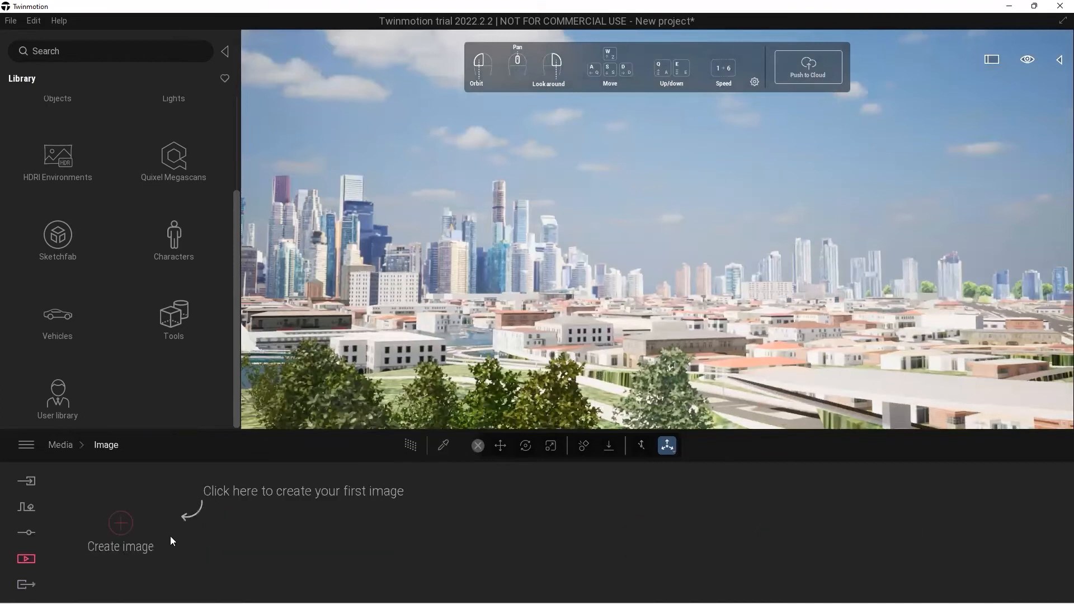
click(123, 523)
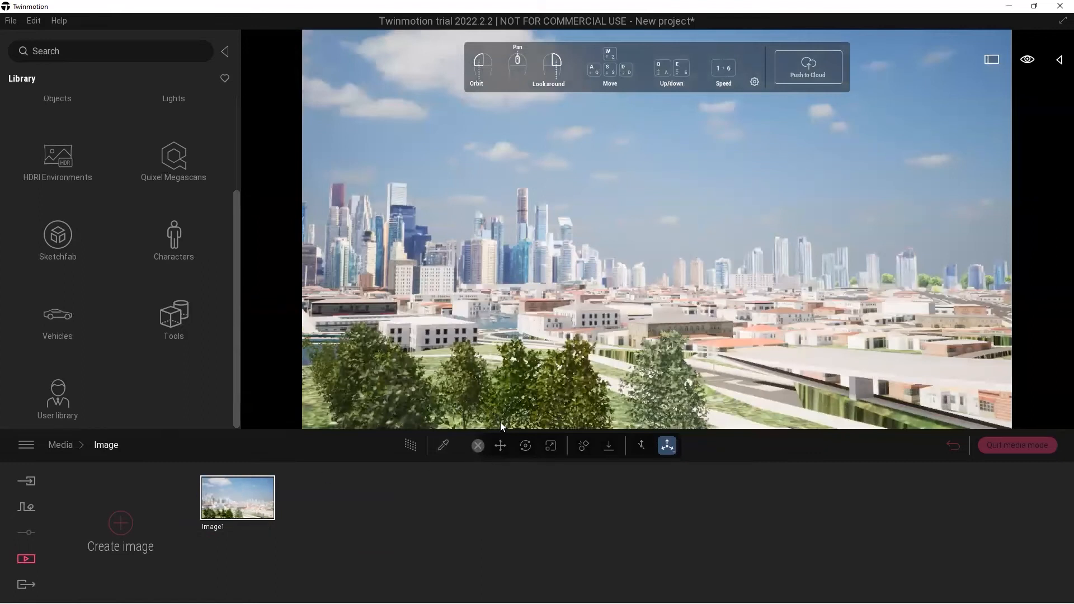
right_drag(646, 347, 456, 319)
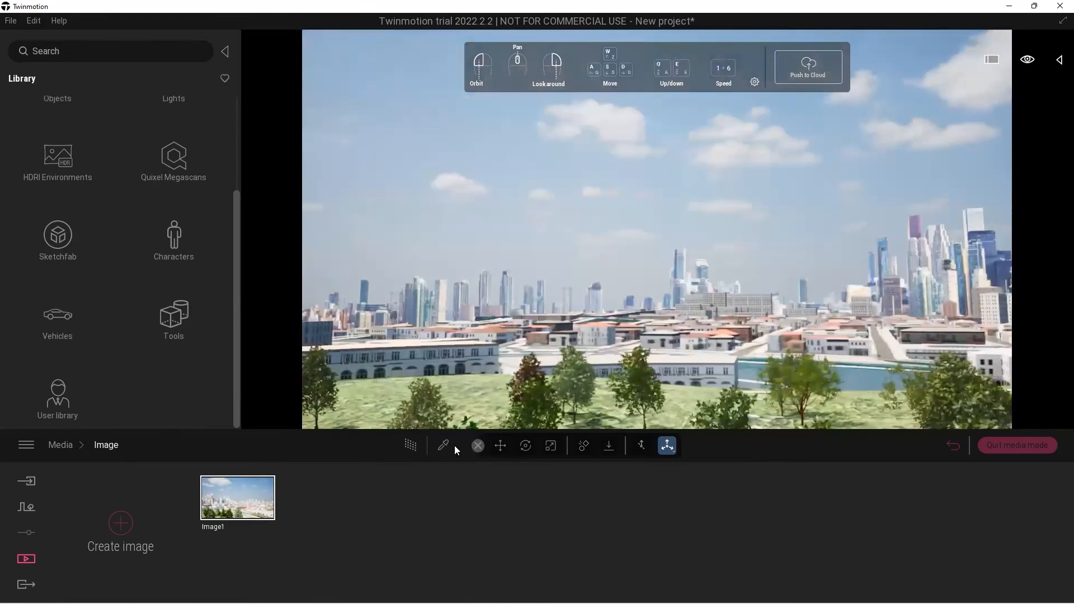
click(126, 524)
Create a third image framing the man in the dark vest beside the tree, with the pale road and skyline behind him.
scroll(605, 273, up, 3)
right_drag(605, 273, 330, 315)
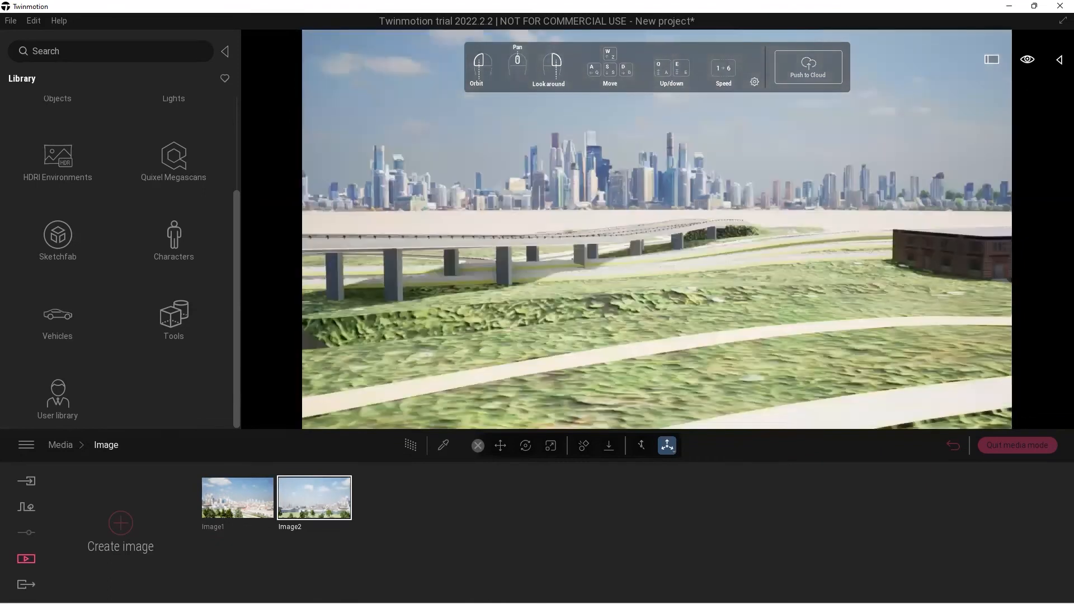
right_drag(637, 270, 656, 266)
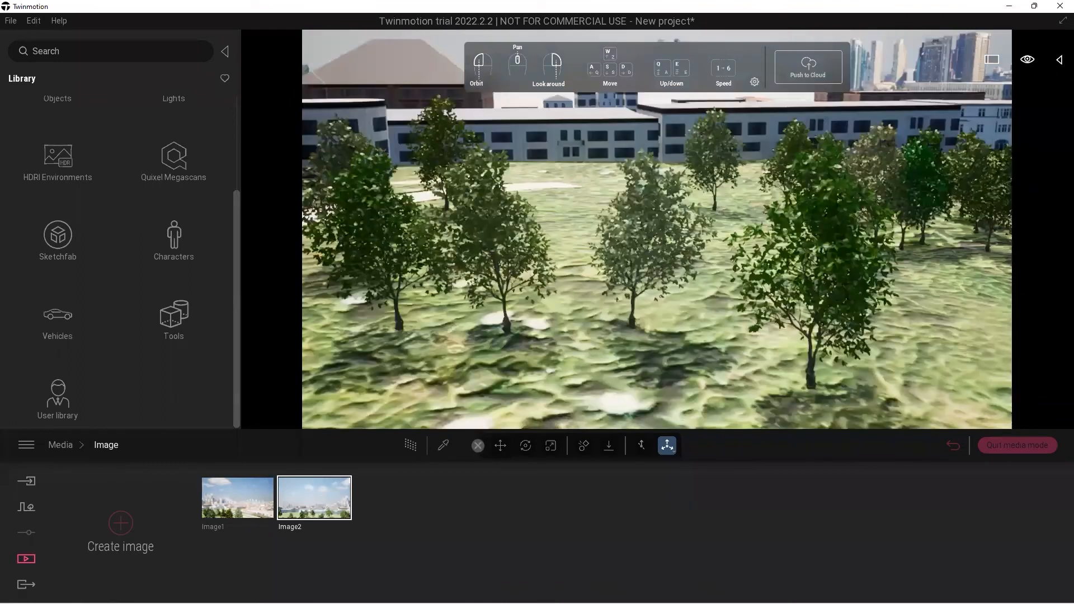
right_drag(656, 265, 806, 271)
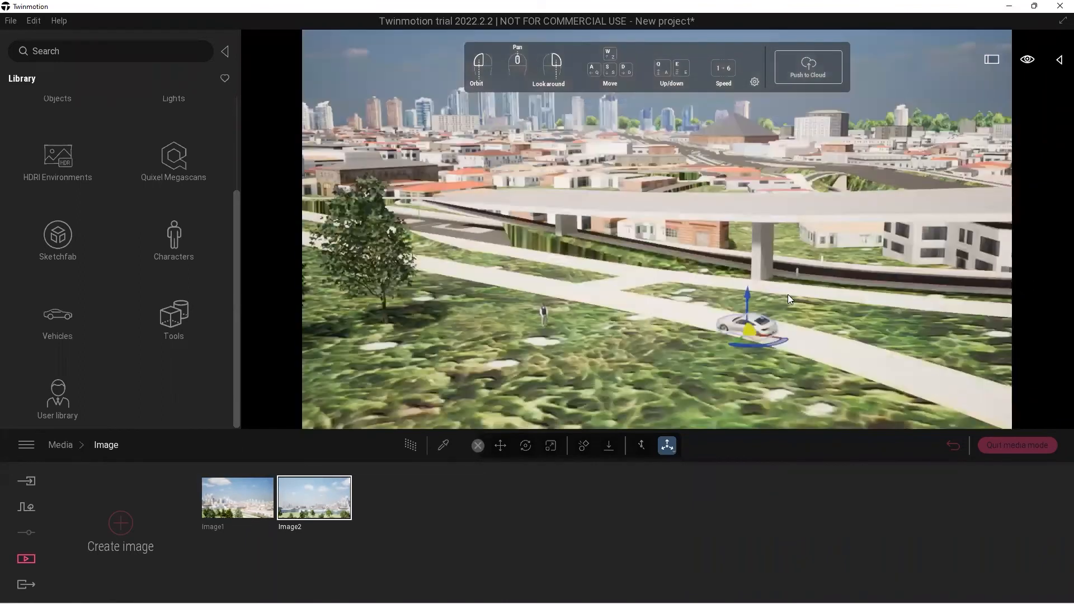
right_drag(788, 294, 600, 279)
scroll(510, 256, up, 5)
scroll(515, 242, up, 5)
scroll(447, 283, up, 3)
scroll(448, 283, up, 2)
mouse_move(447, 283)
right_down()
mouse_move(438, 293)
mouse_move(454, 294)
right_up()
scroll(437, 293, up, 3)
scroll(437, 293, down, 5)
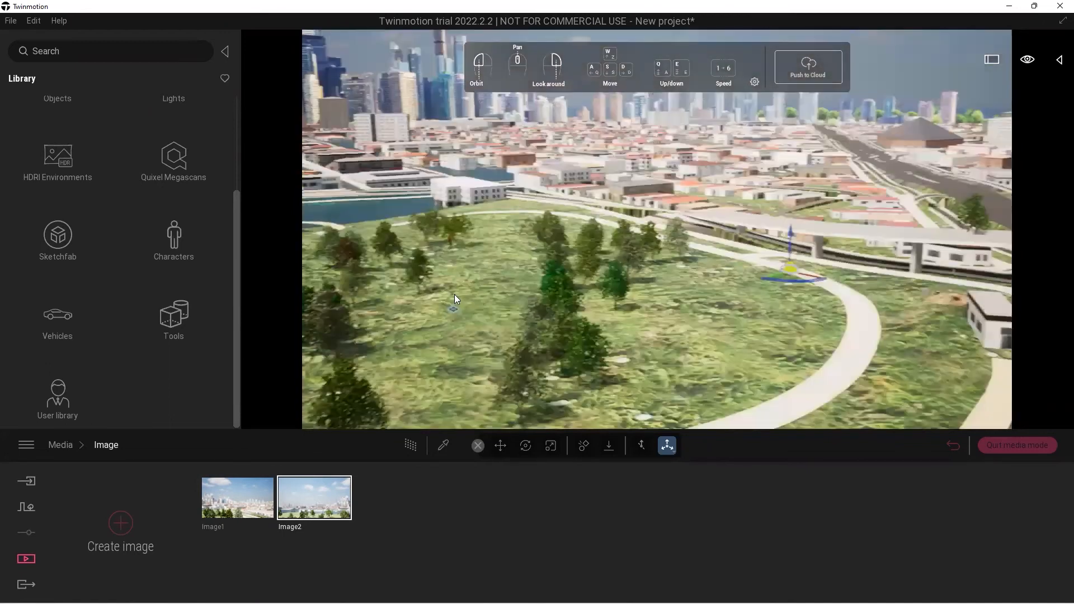
scroll(697, 305, up, 3)
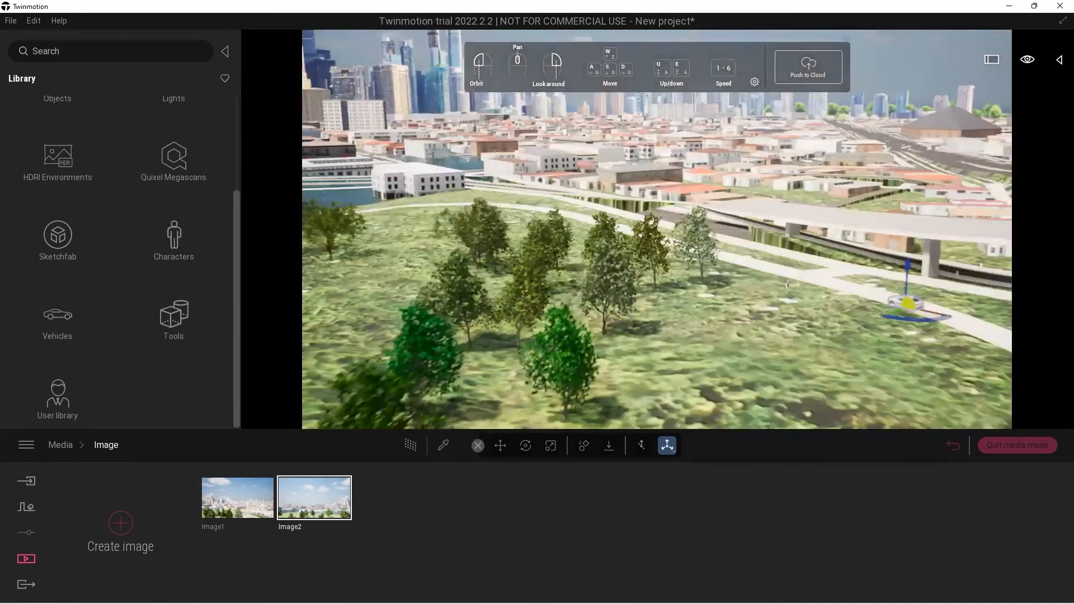
right_drag(798, 302, 714, 246)
scroll(718, 278, up, 5)
scroll(719, 274, up, 3)
scroll(718, 256, down, 5)
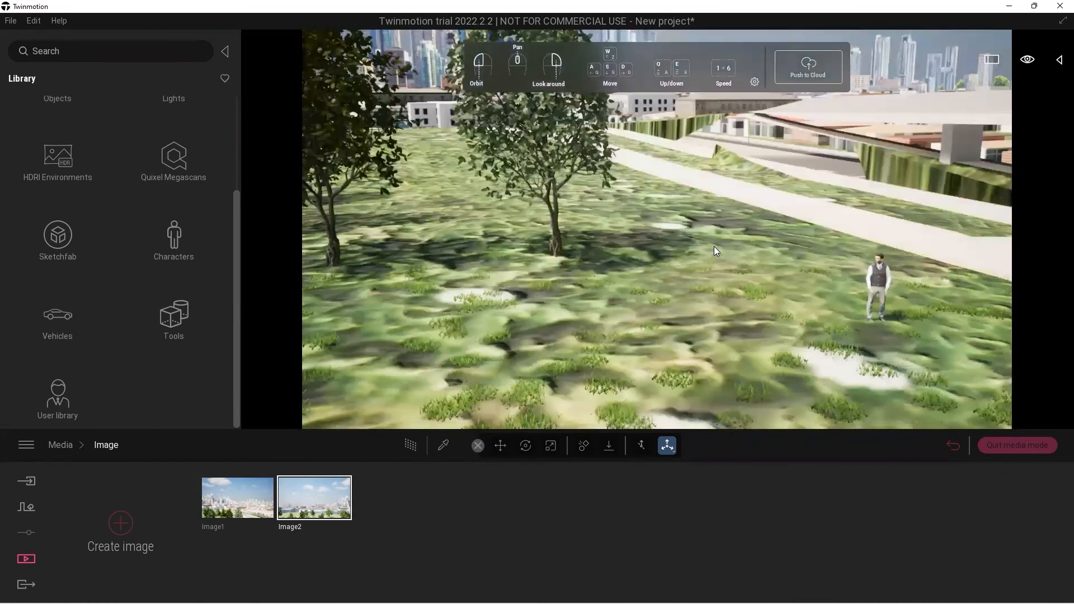
middle_drag(714, 246, 672, 254)
right_drag(671, 253, 666, 246)
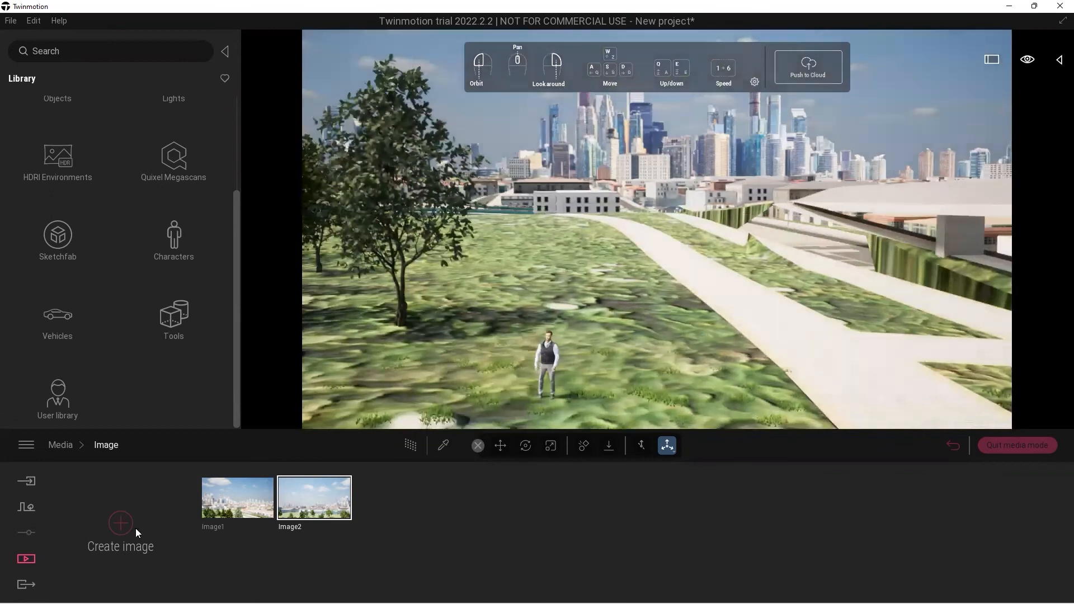
click(133, 528)
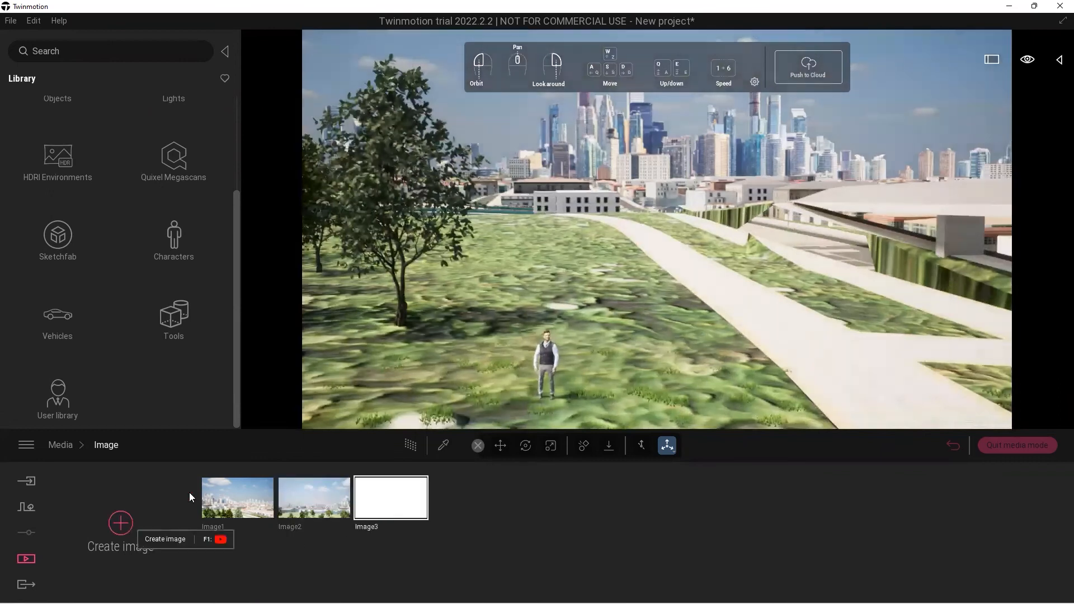
Create a video starting at the man in the vest and add two keyframes that turn the camera across the park trees.
click(26, 559)
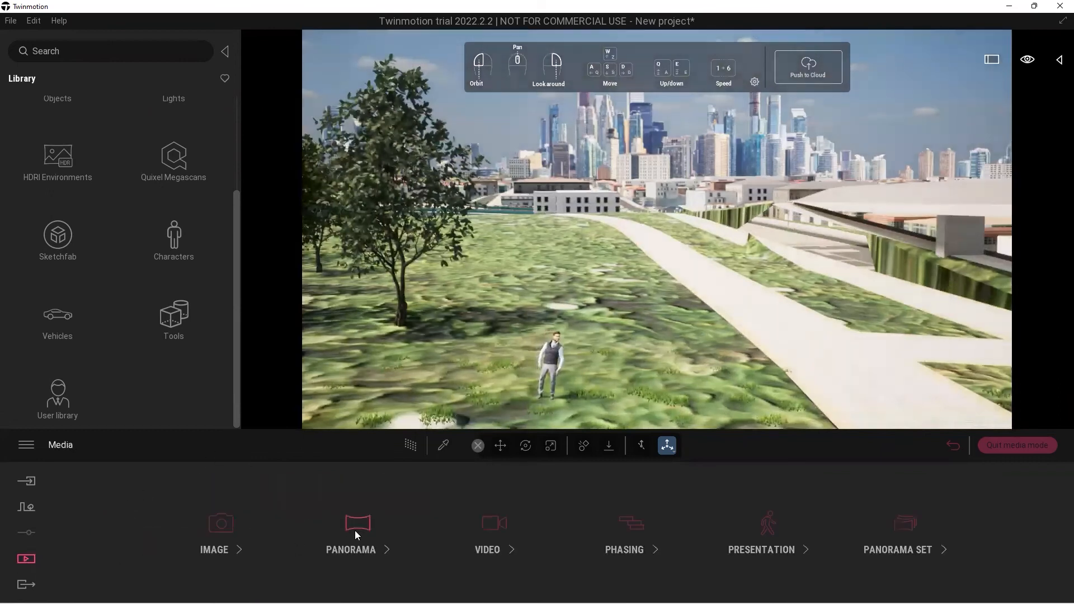
click(496, 523)
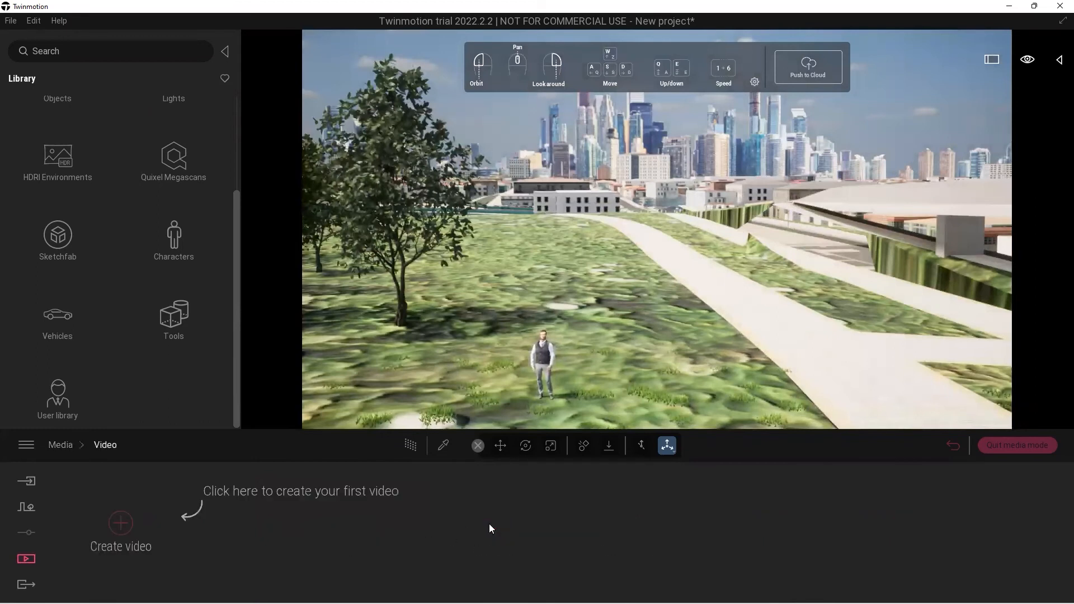
click(118, 521)
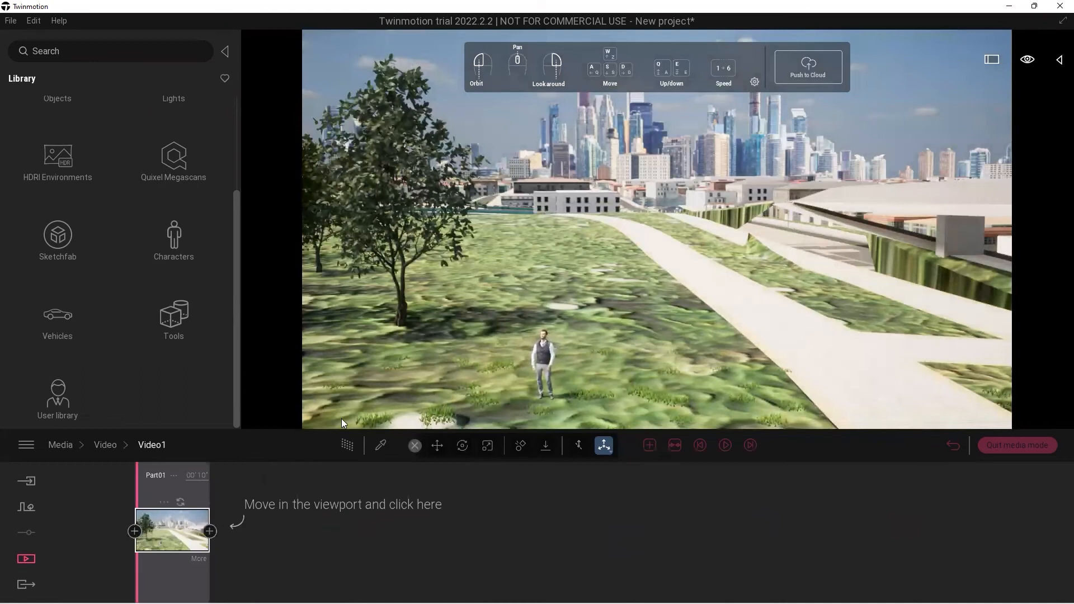
right_drag(491, 321, 335, 274)
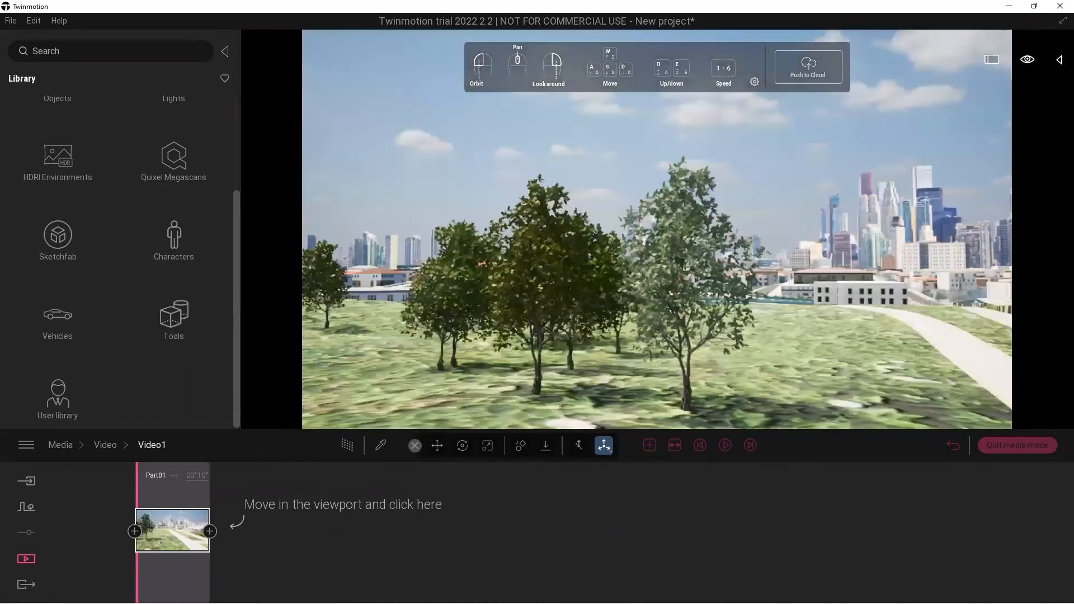
click(210, 531)
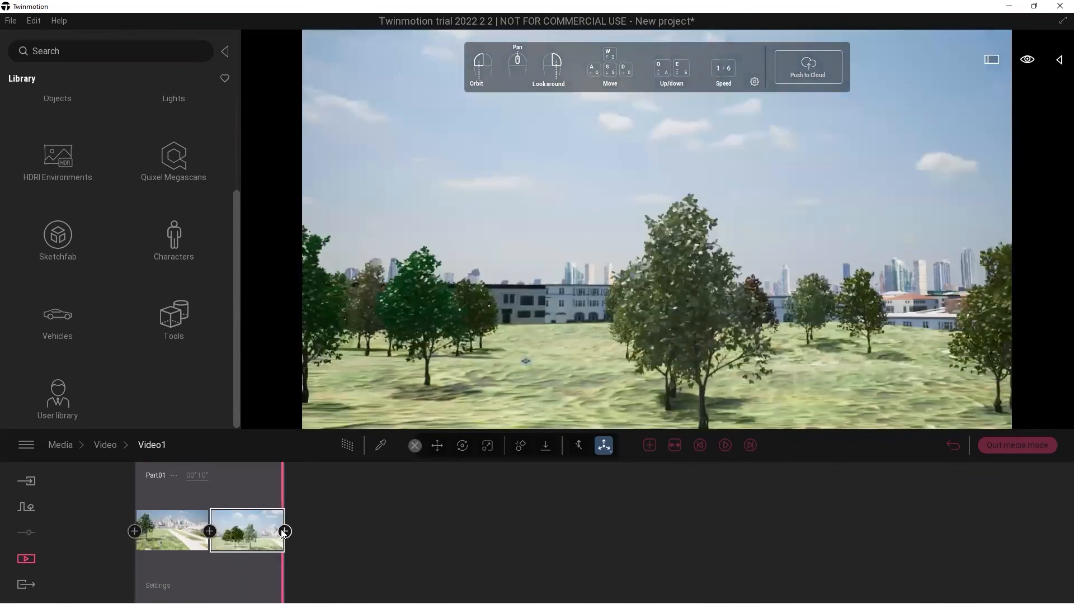
click(285, 530)
right_drag(656, 321, 794, 386)
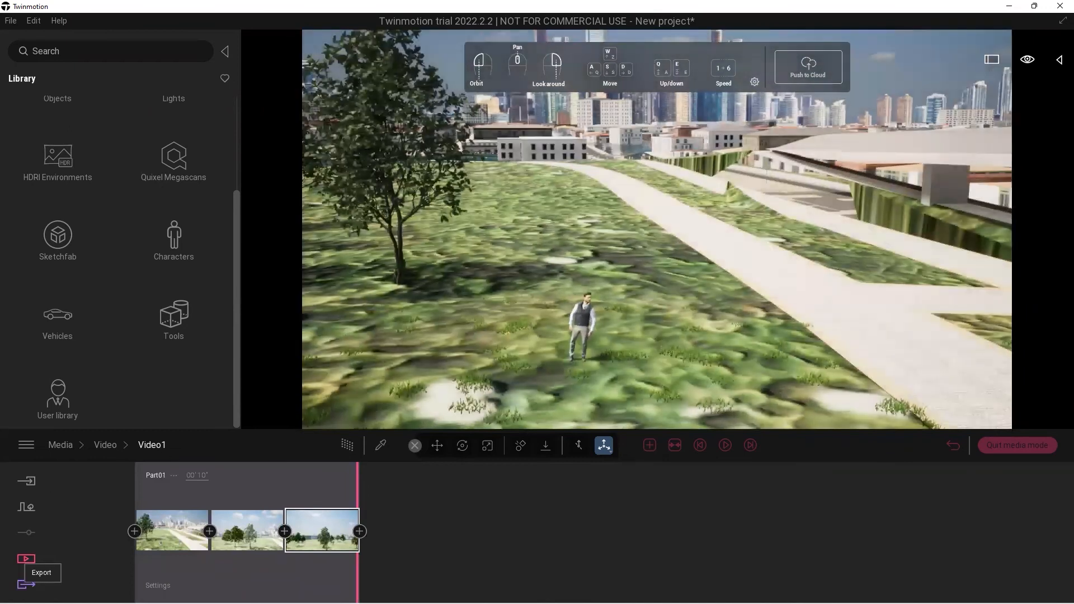
Choose Video1 as the video for local export.
click(26, 584)
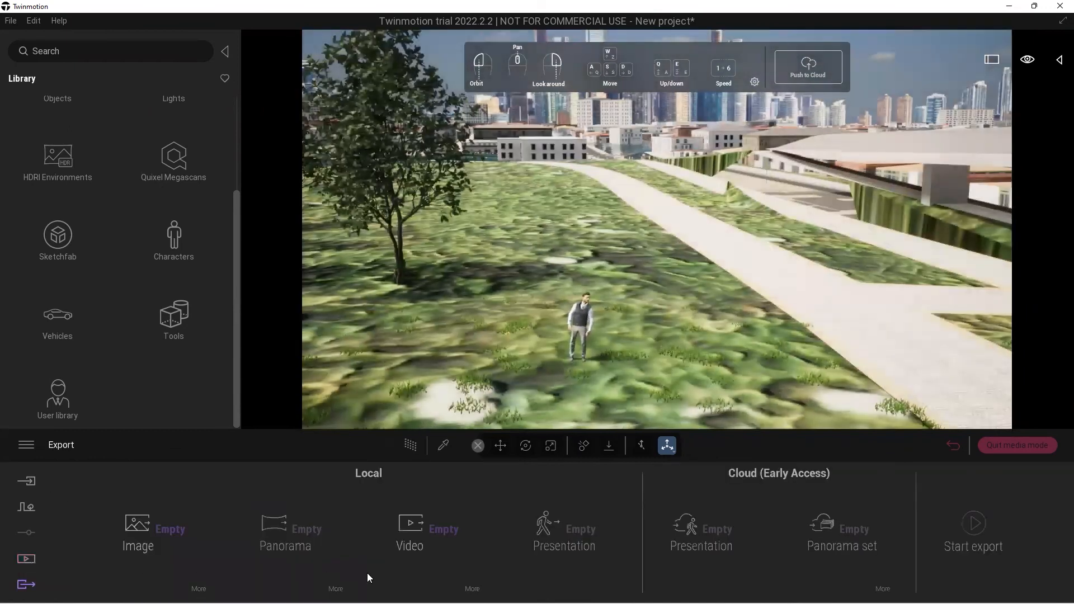
click(418, 524)
click(144, 178)
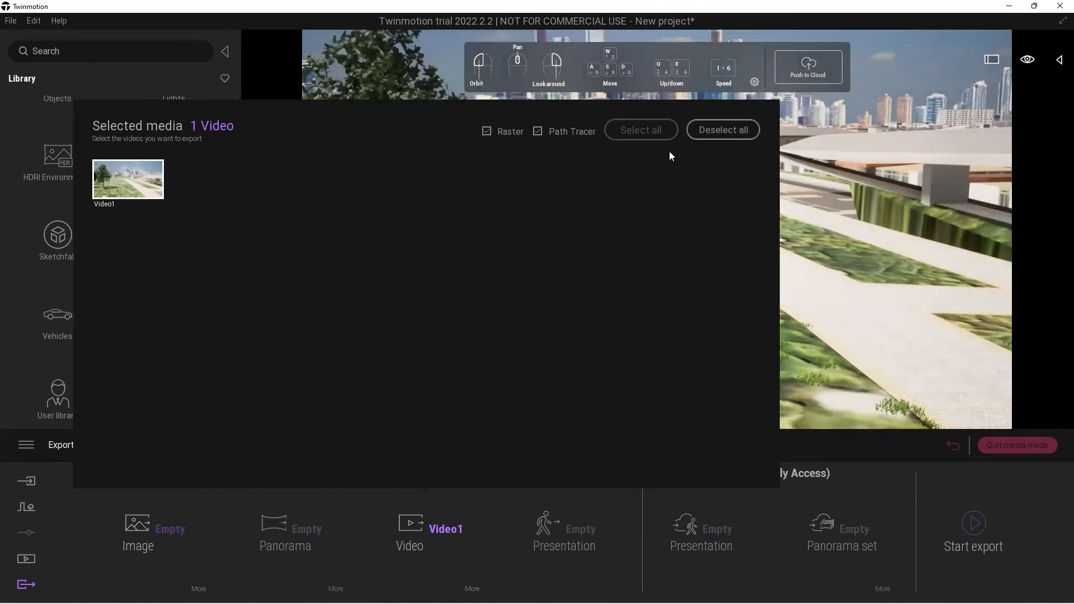
click(423, 526)
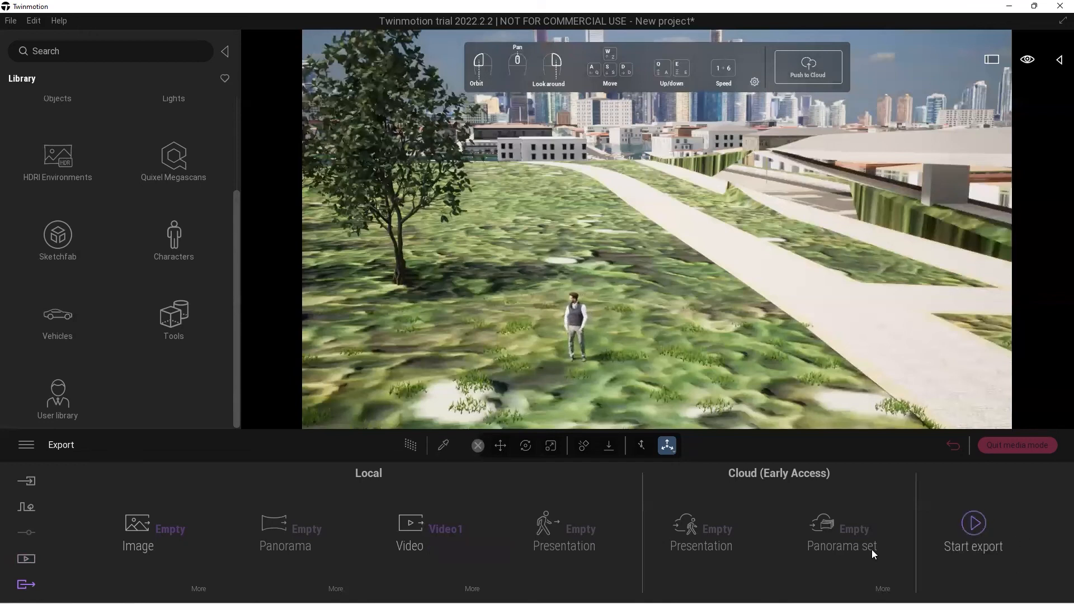
Reopen Video1 and play it back to check the camera movement between its keyframes.
click(28, 558)
click(495, 521)
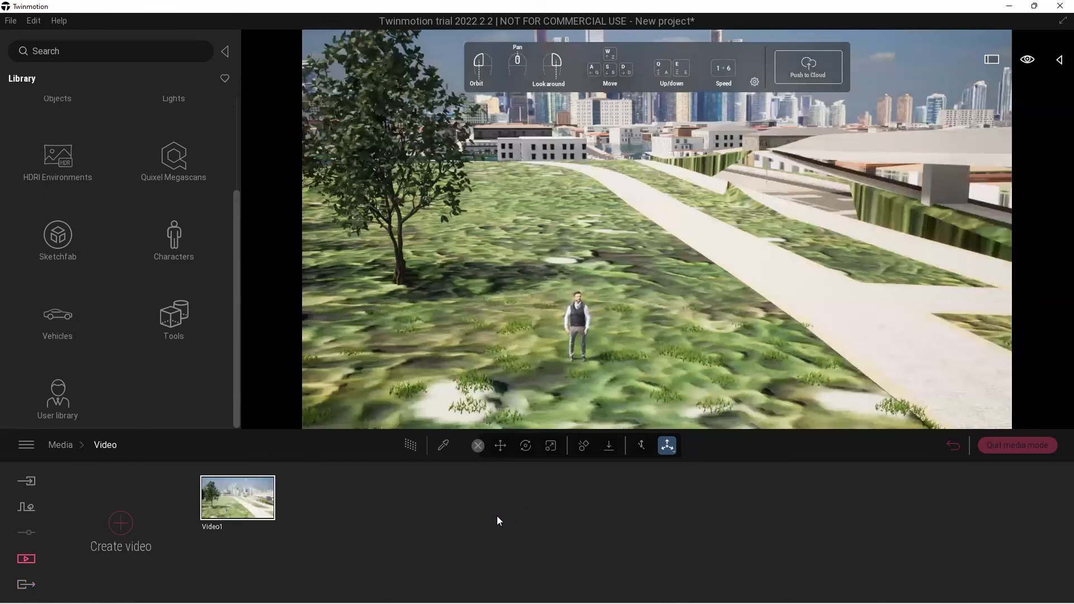
click(230, 500)
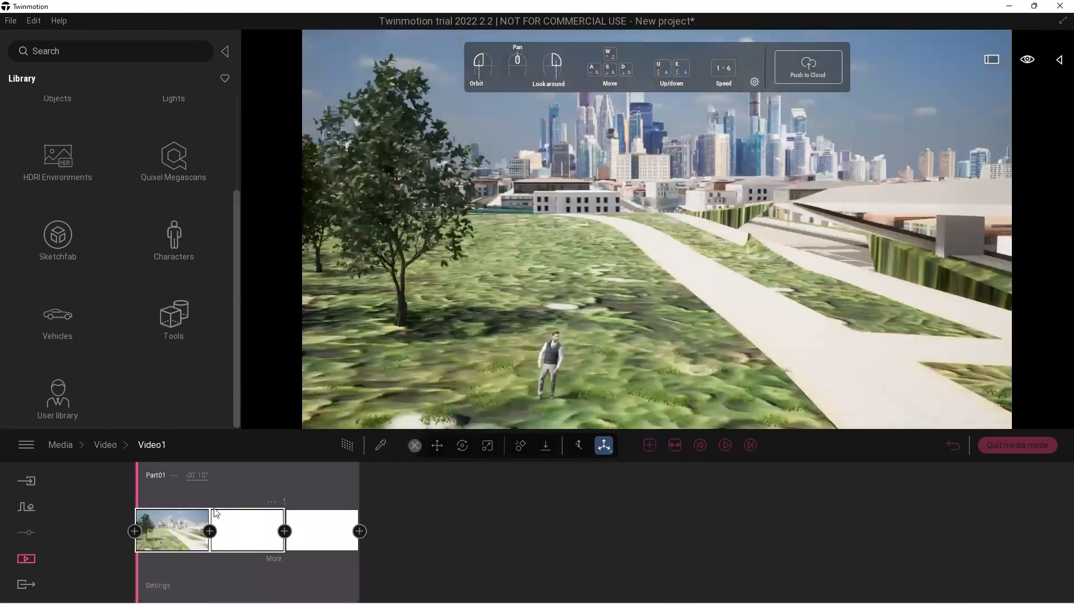
key(space)
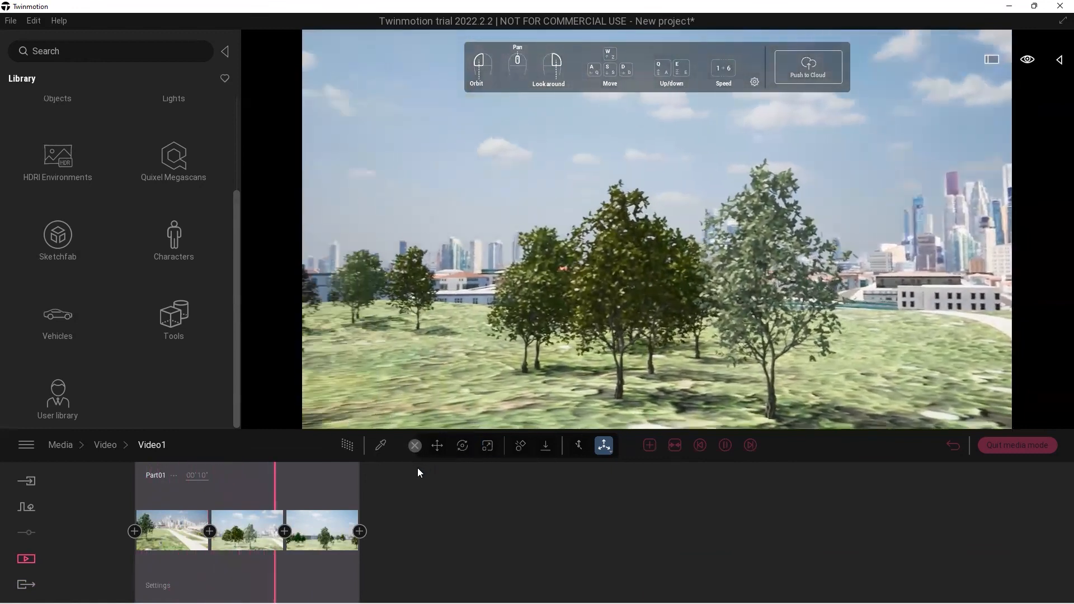
click(320, 501)
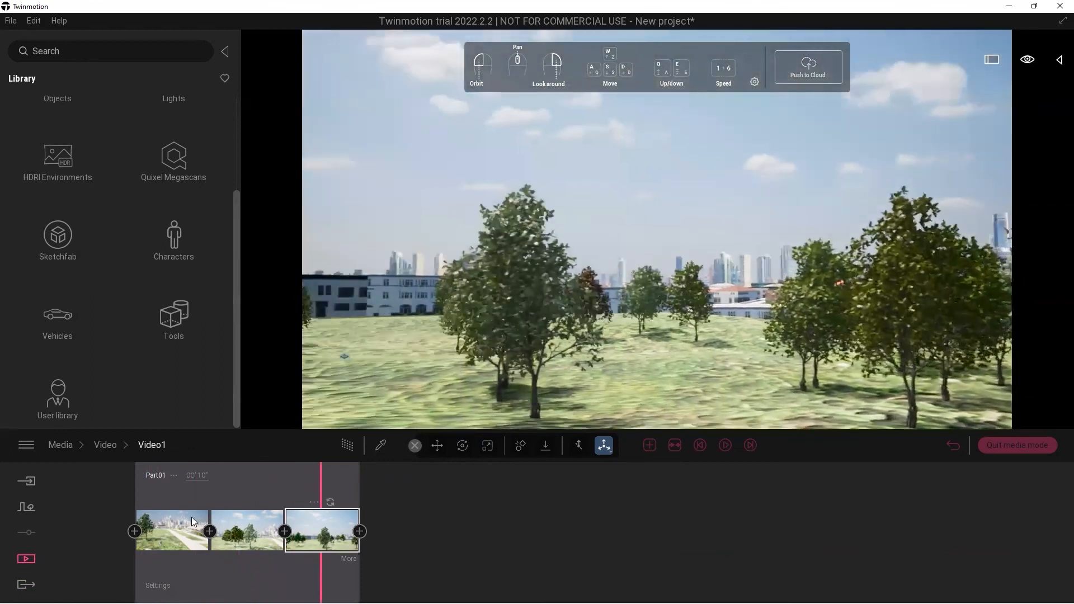
Choose Image1, Image2 and Image3 for export, and export the media to the folder "studio 80001 dynamic modelling of cities".
click(26, 584)
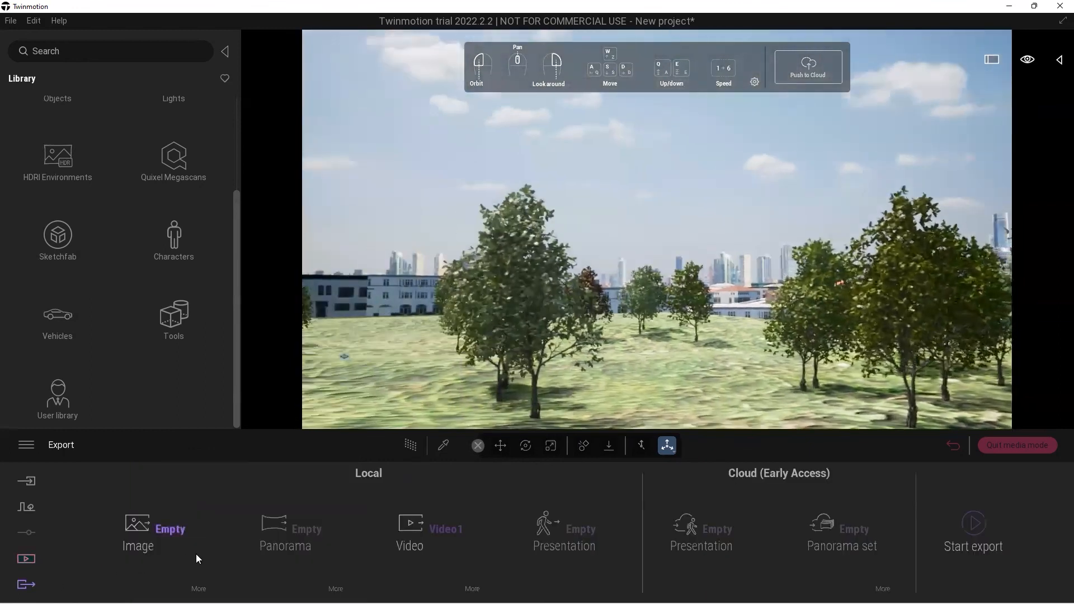
click(142, 533)
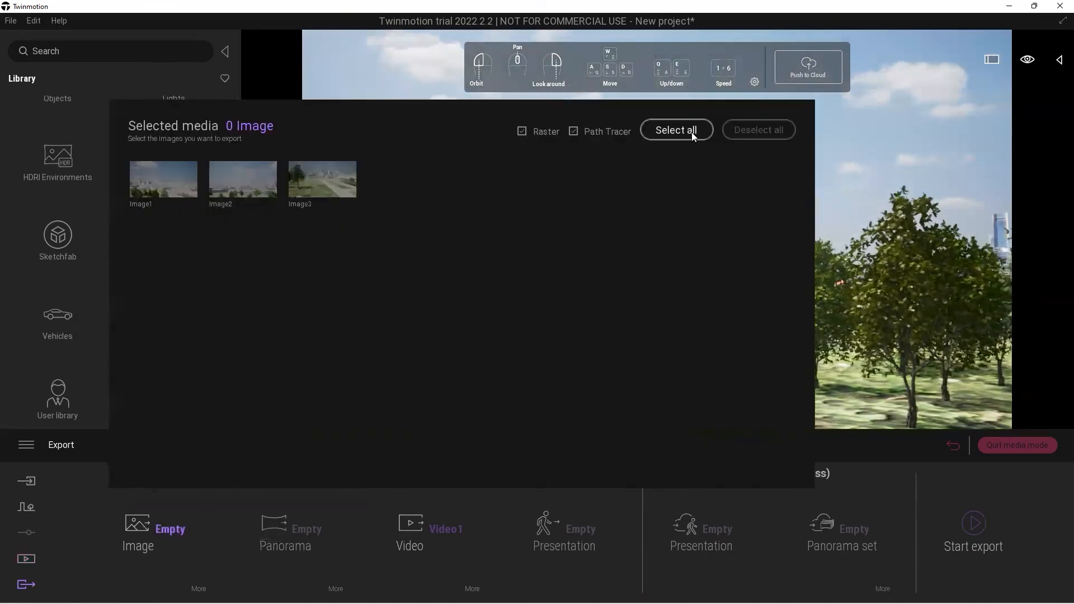
click(175, 187)
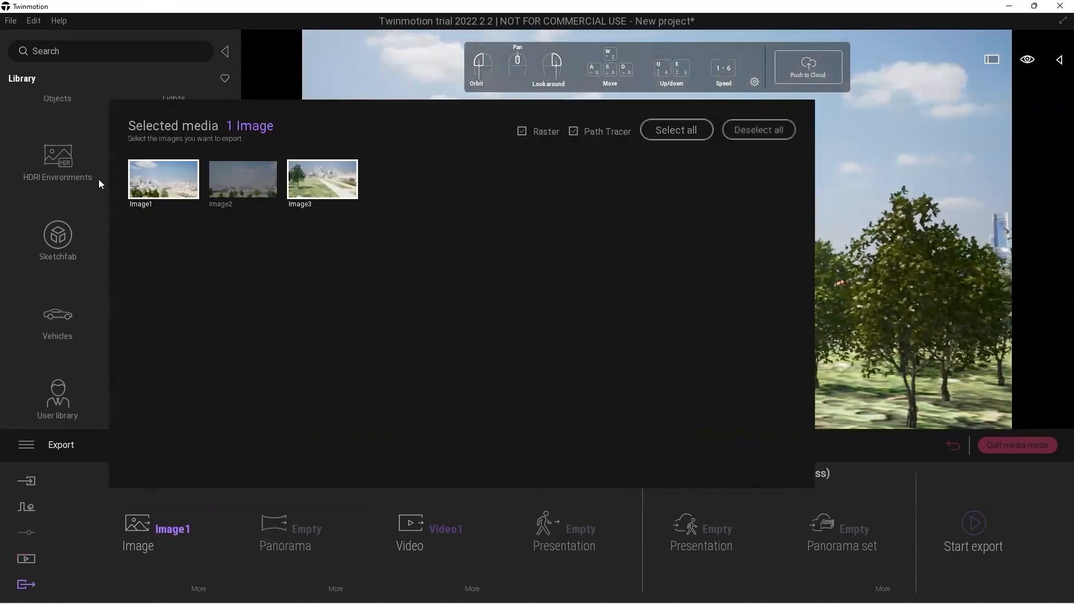
click(687, 134)
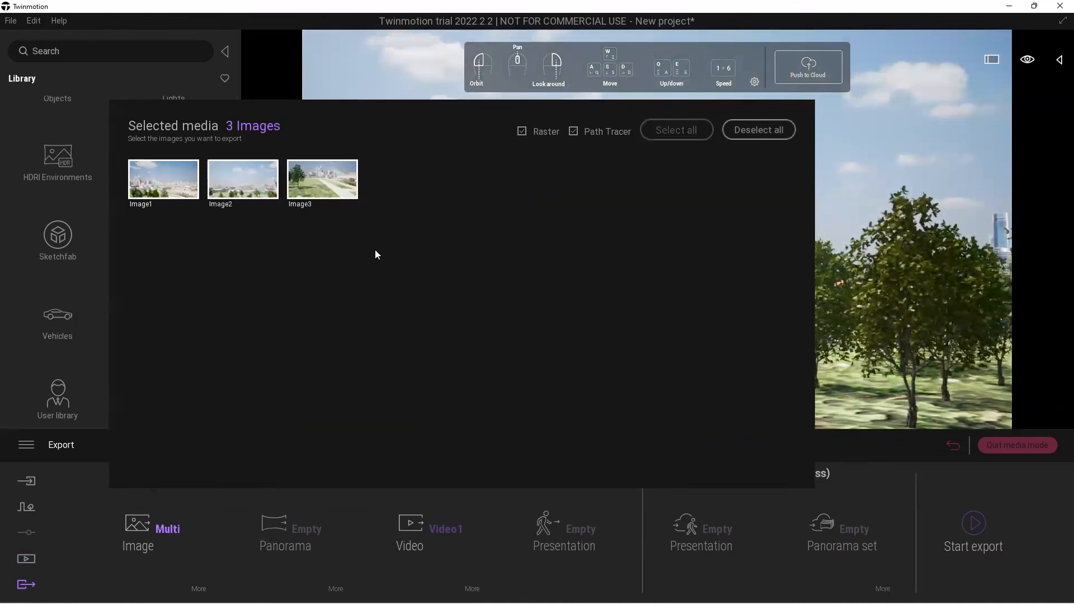
click(476, 567)
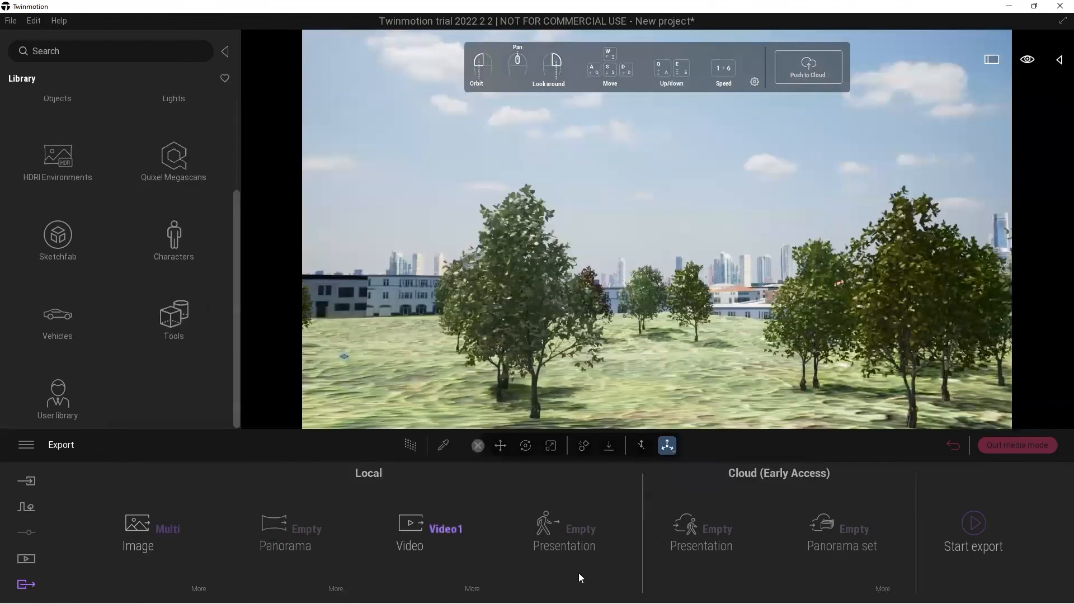
click(959, 519)
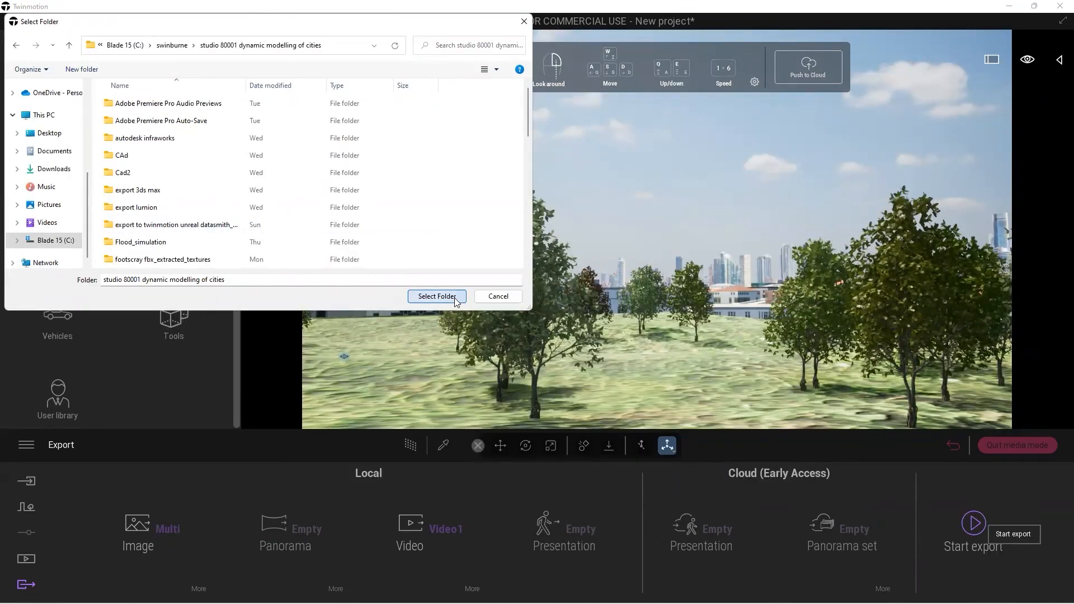
click(437, 296)
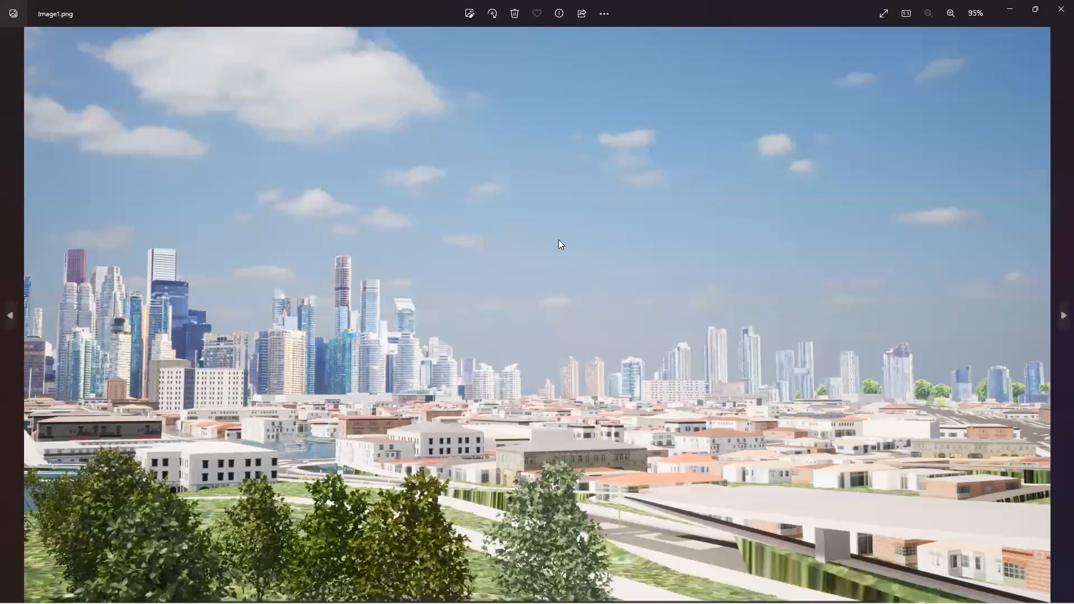
Look through the exported images and Video1.mp4 in the photo viewer.
click(1057, 224)
click(1057, 223)
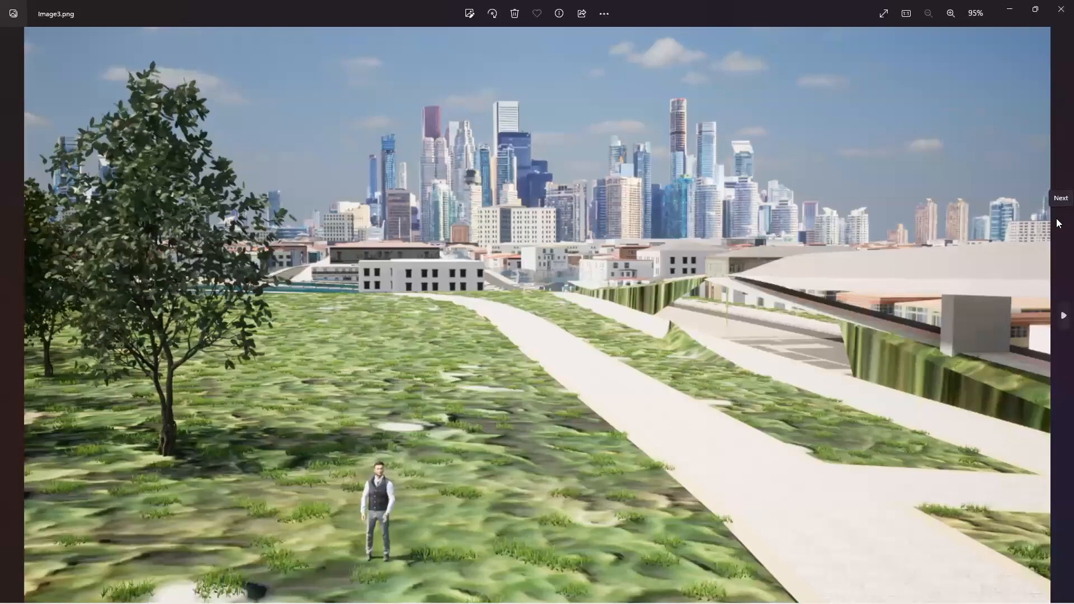
click(1057, 223)
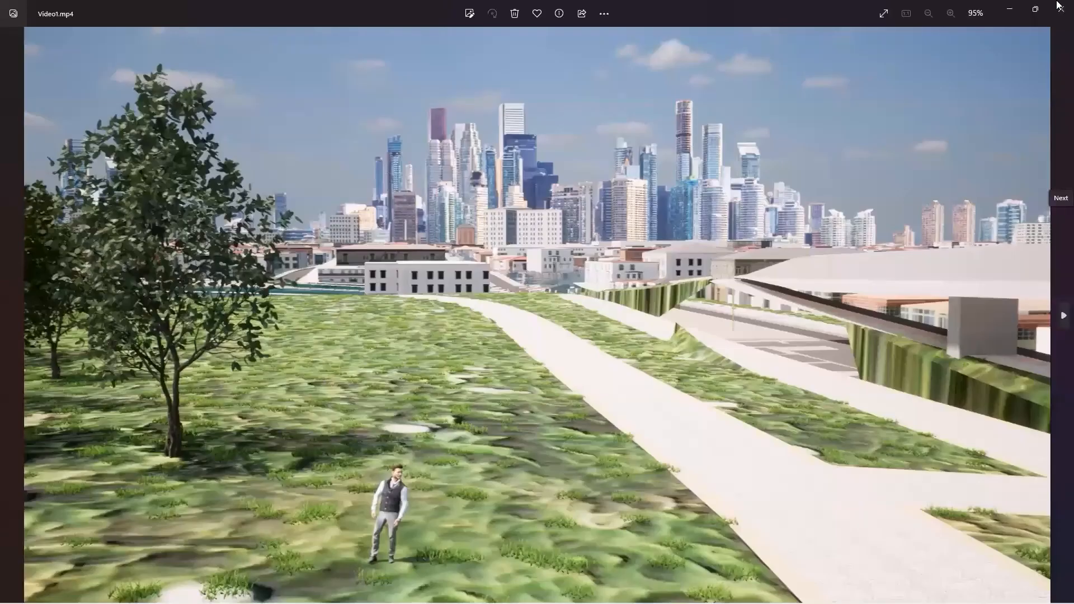